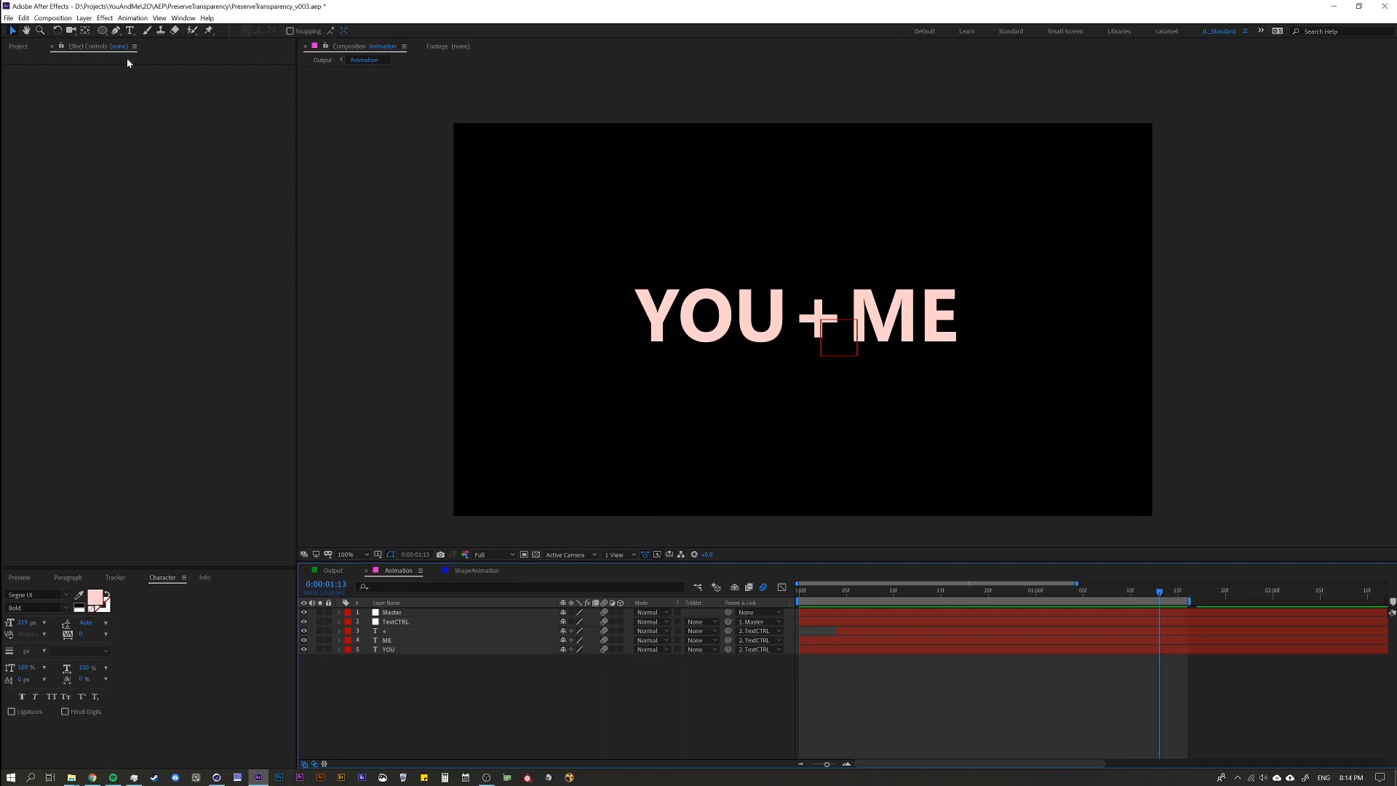
# Draw a blue circle with the Ellipse tool and position it over the centre of the YOU + ME text.
pyautogui.click(103, 30)
pyautogui.moveTo(716, 178); pyautogui.dragTo(942, 402)
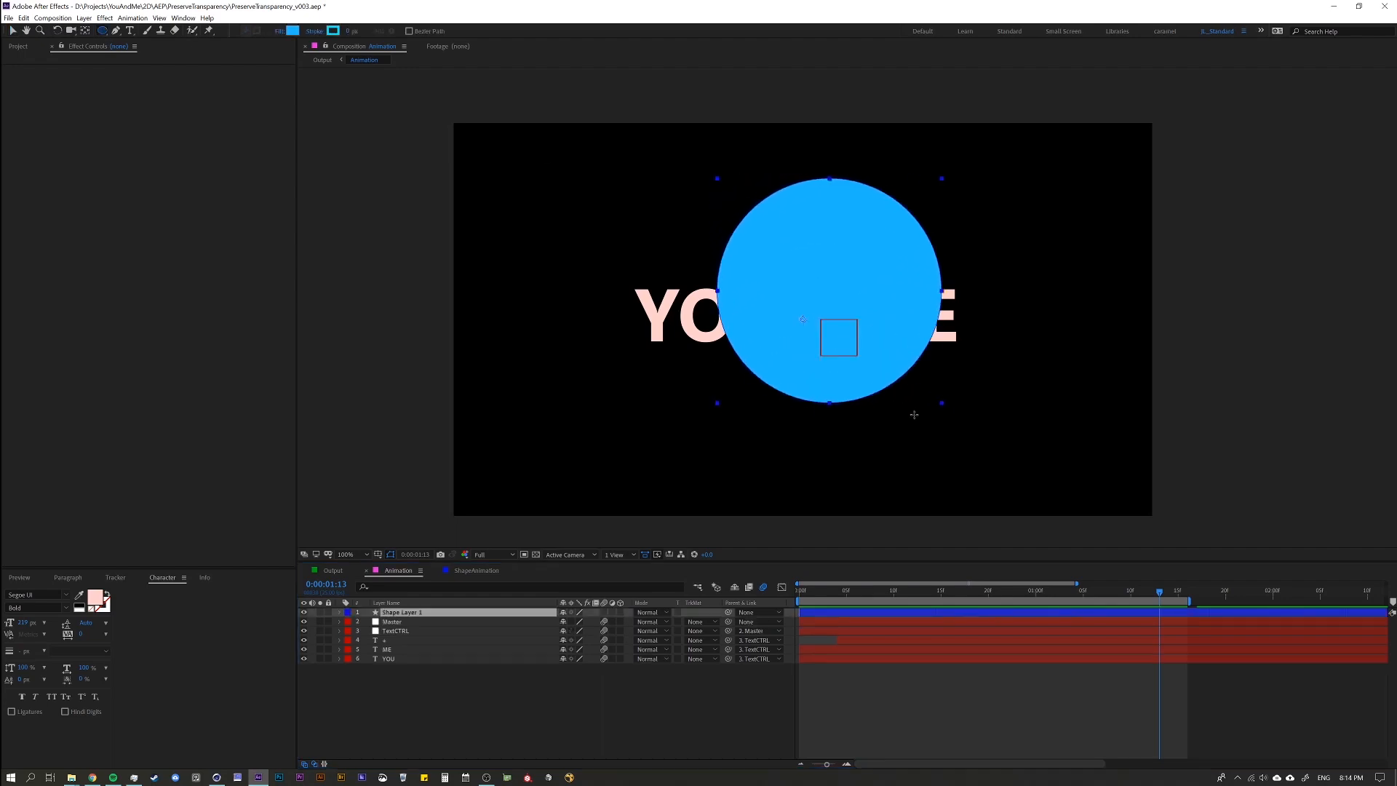
pyautogui.press('v')
pyautogui.moveTo(833, 273); pyautogui.dragTo(806, 296)
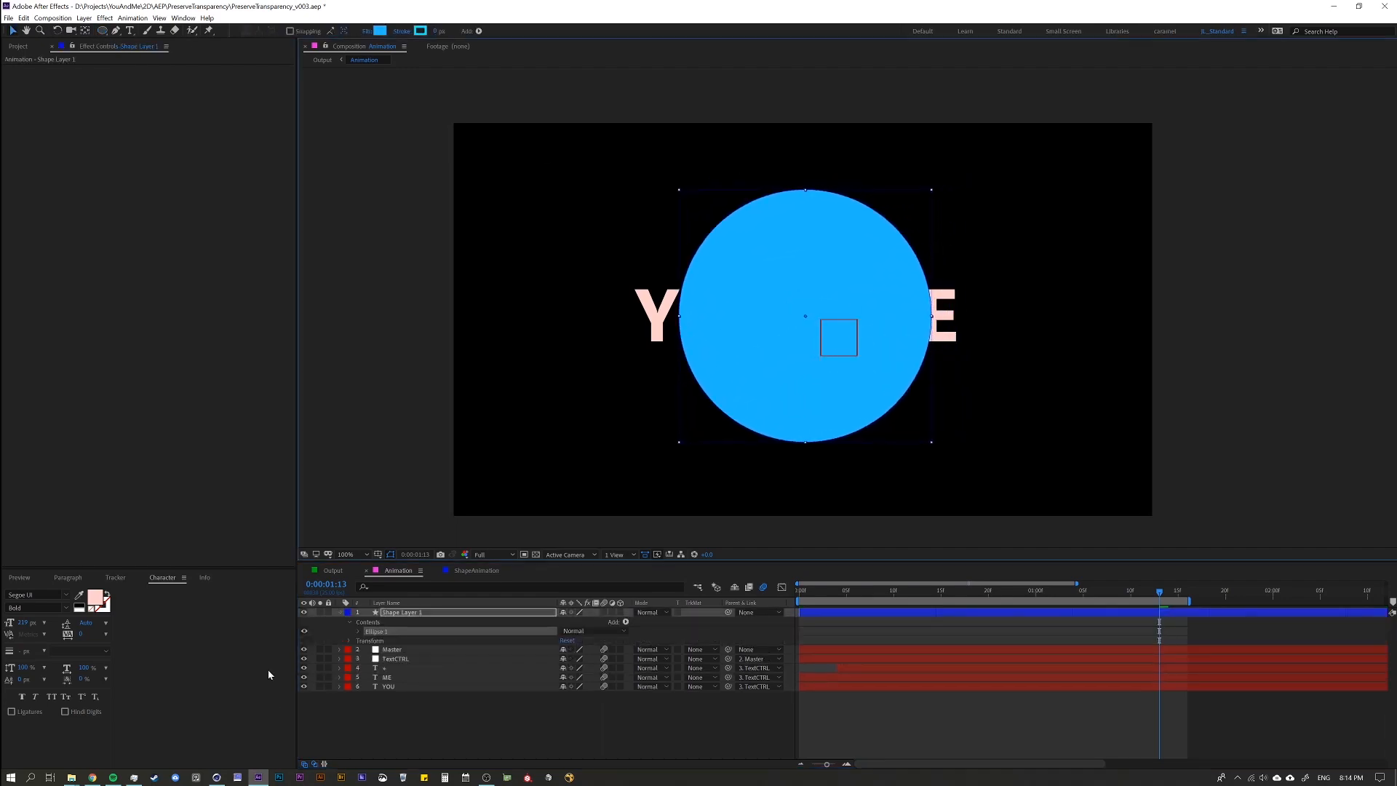
pyautogui.click(357, 713)
pyautogui.click(393, 622)
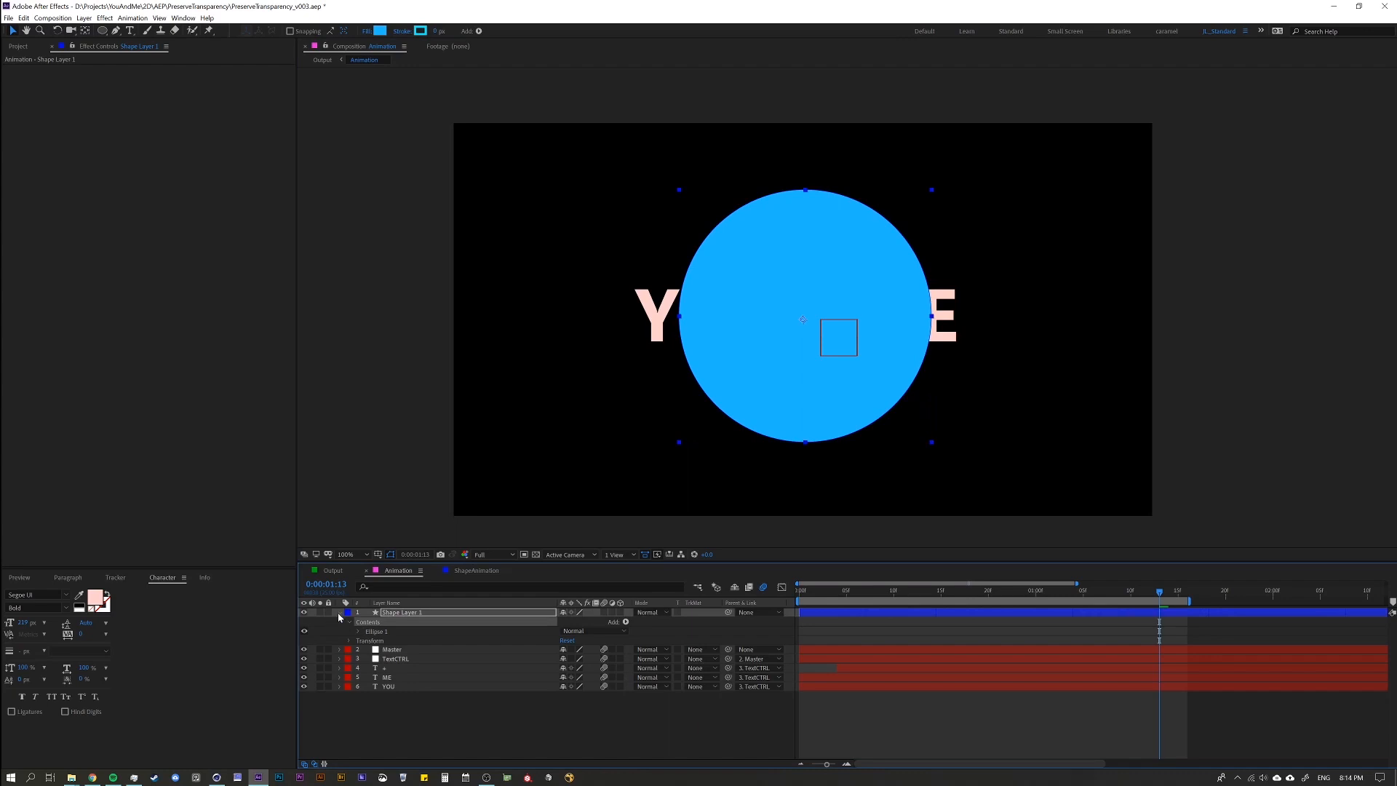
pyautogui.click(339, 615)
# Hide and show the circle layer to compare it with the text beneath, and check which layers make up the text.
pyautogui.click(305, 613)
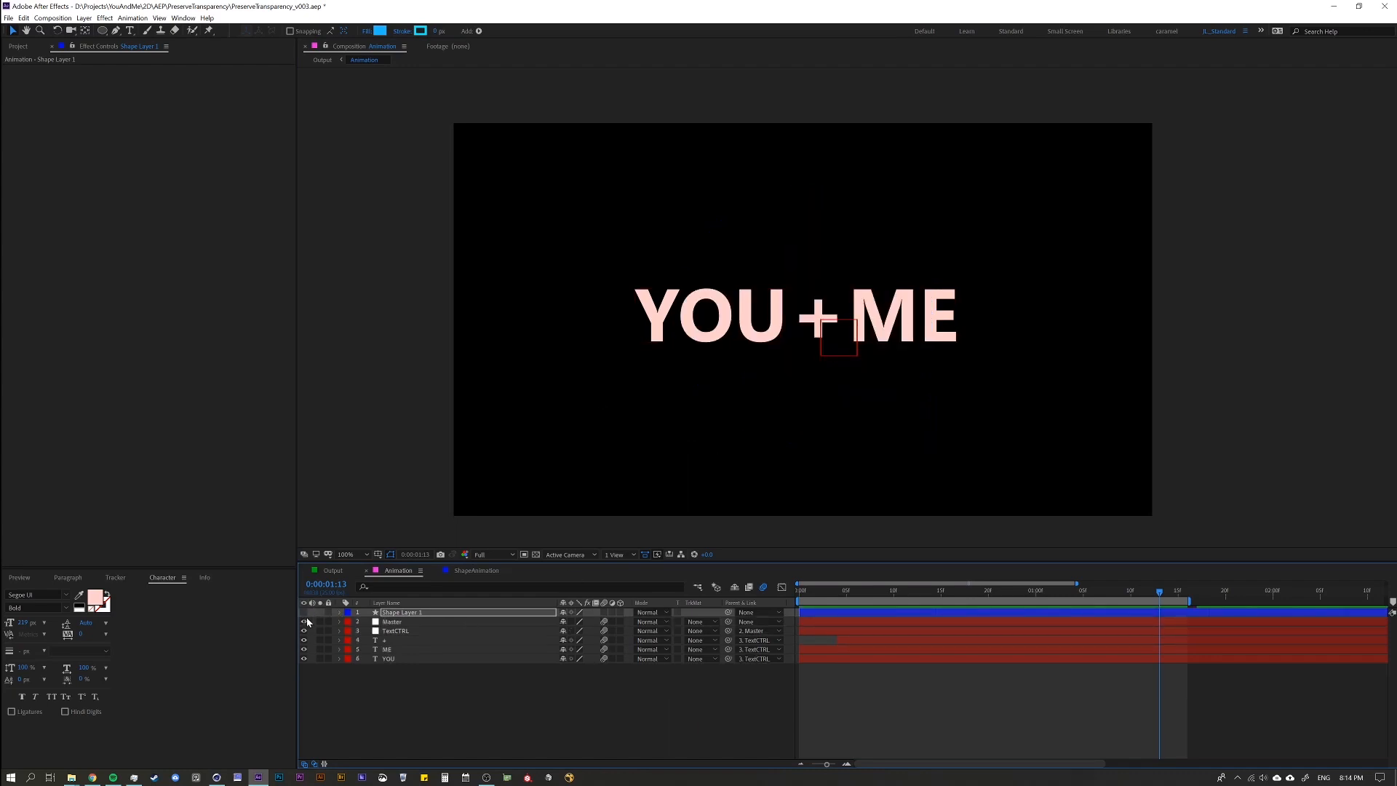
pyautogui.click(304, 612)
pyautogui.click(393, 622)
pyautogui.keyDown('shift'); pyautogui.click(395, 659); pyautogui.keyUp('shift')
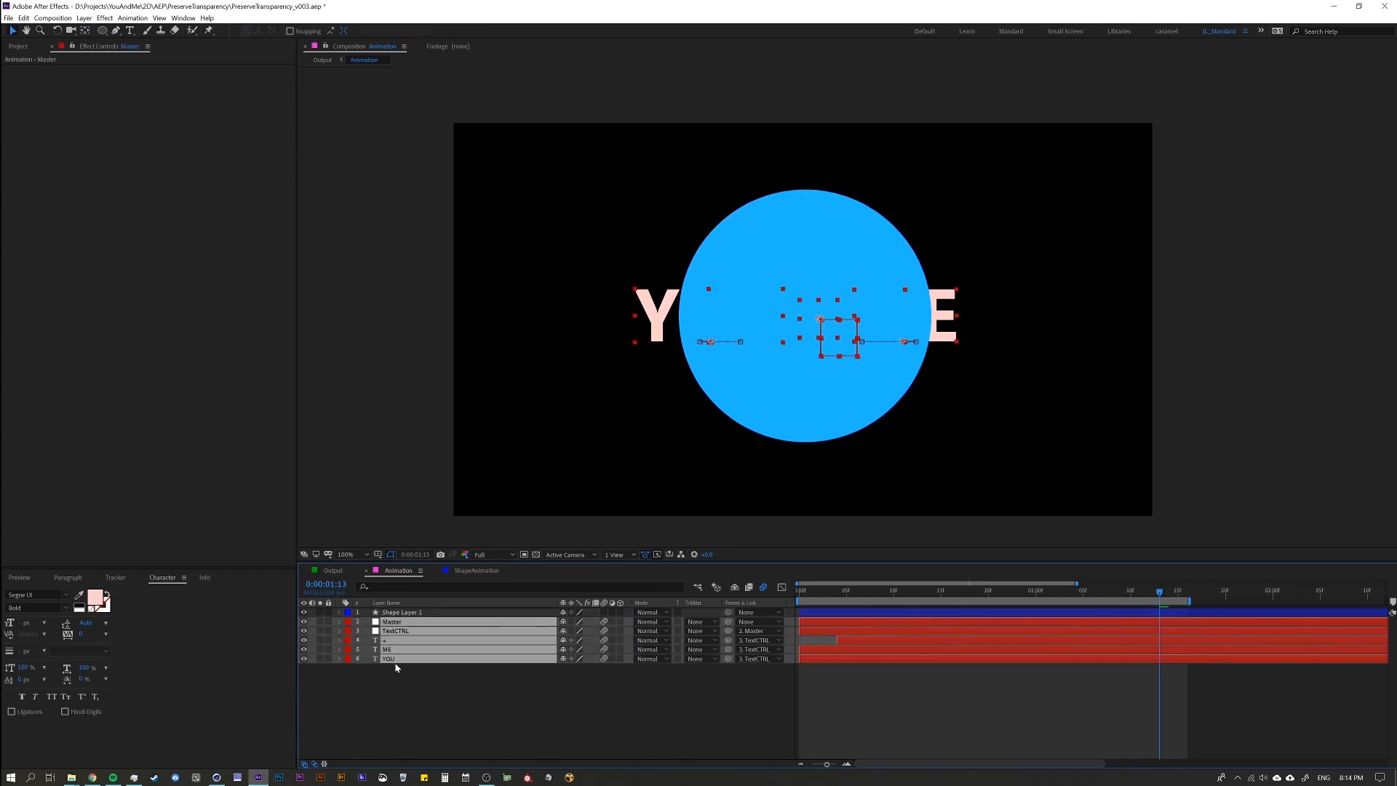
pyautogui.click(398, 675)
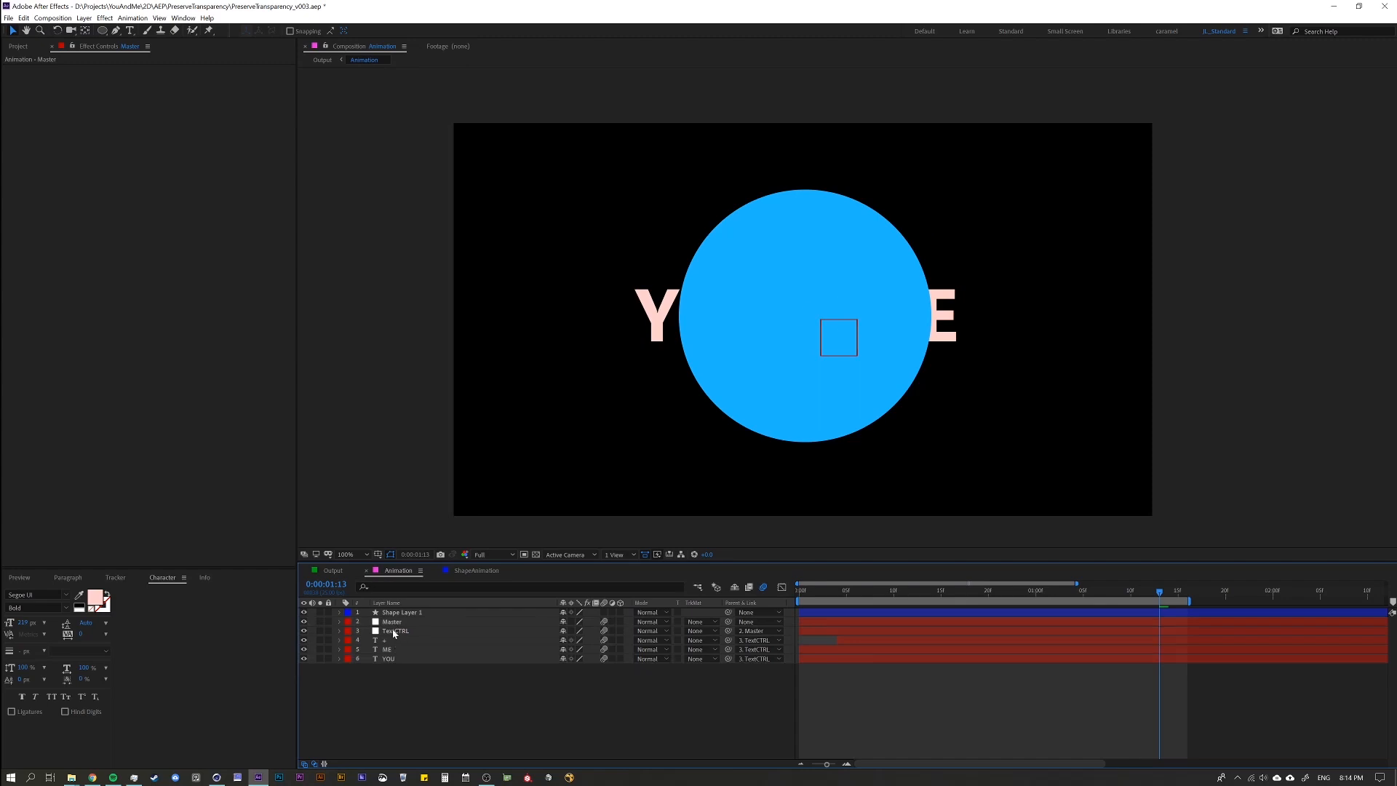
# Pre-compose the Master, TextCTRL, +, ME and YOU layers into a composition named Text_PC.
pyautogui.click(393, 622)
pyautogui.keyDown('shift'); pyautogui.click(395, 658); pyautogui.keyUp('shift')
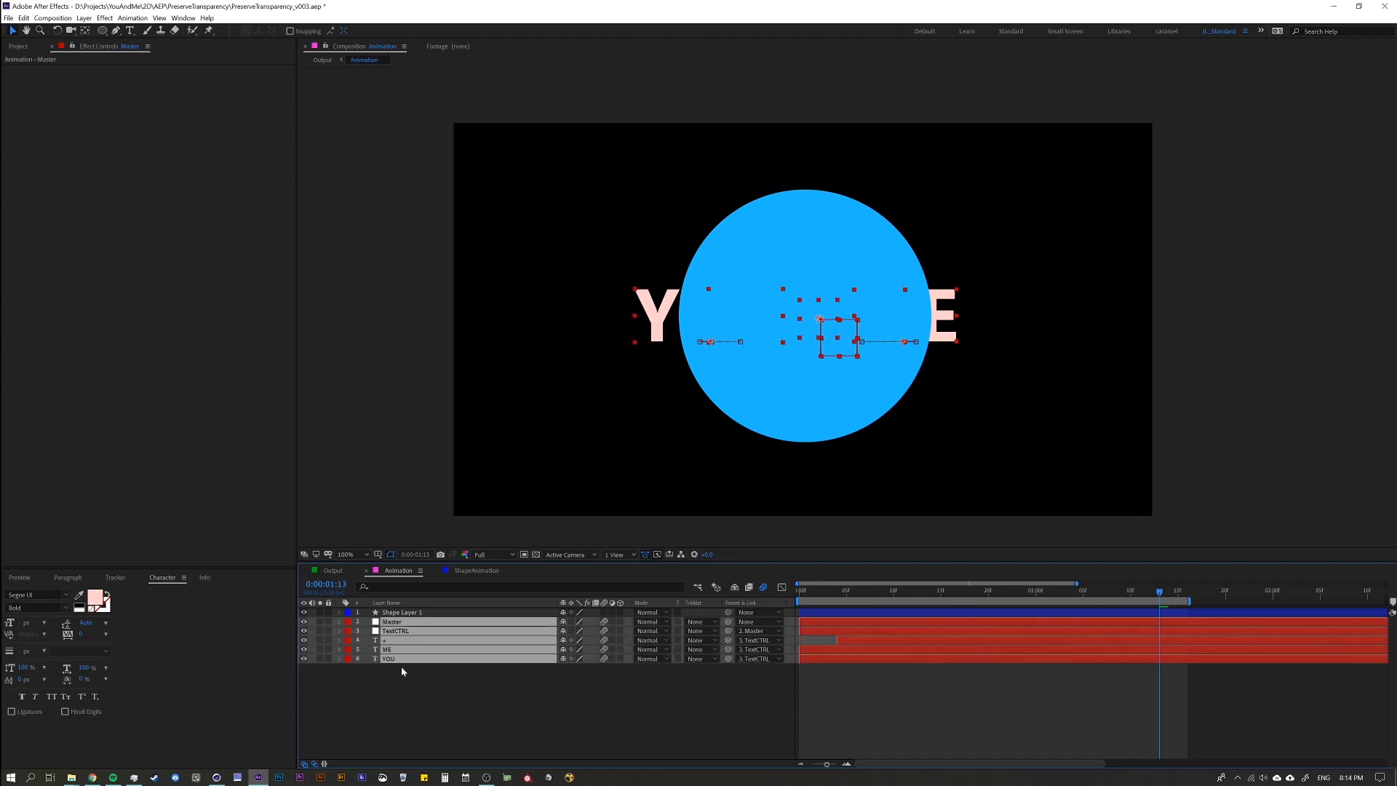
pyautogui.hotkey('ctrl', 'shift', 'c')
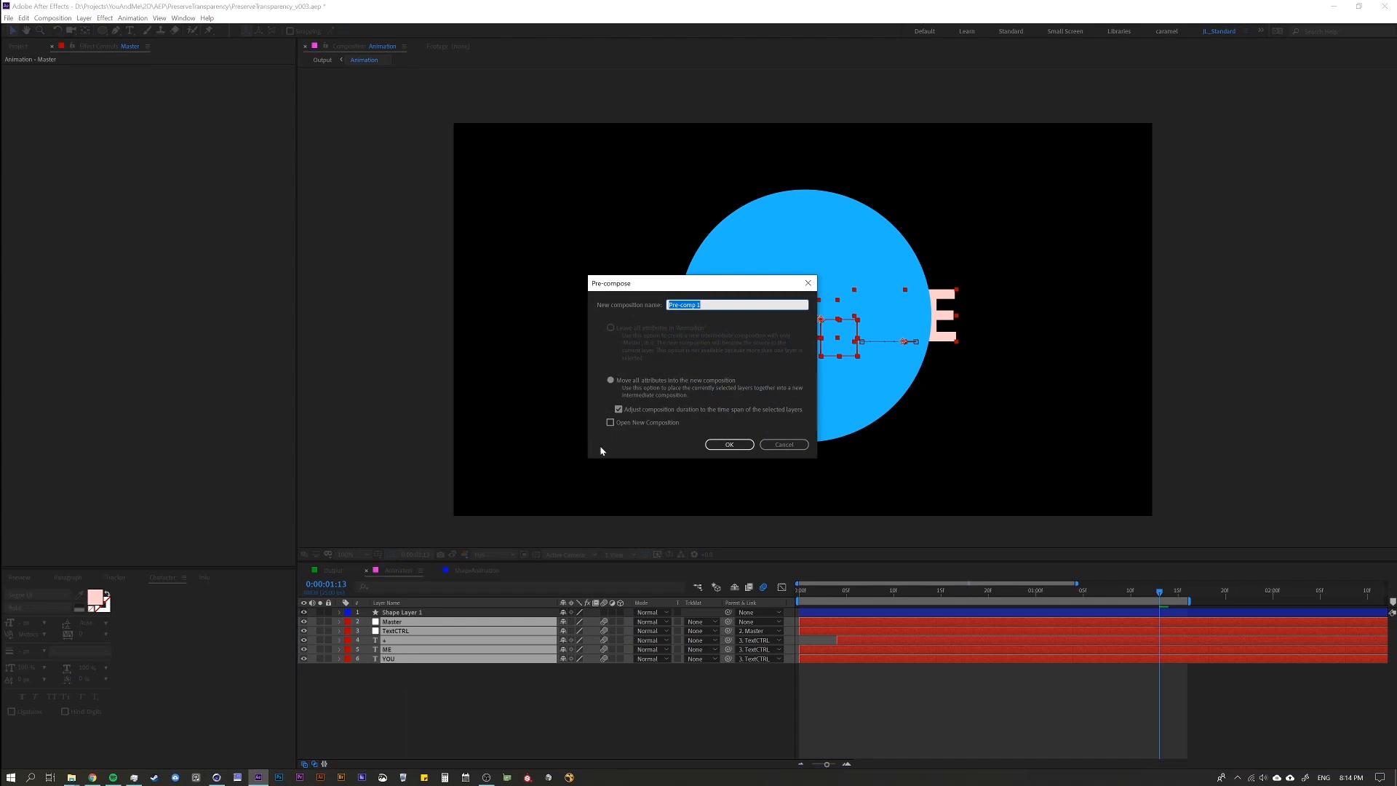
pyautogui.write('Text_PC')
pyautogui.press('Return')
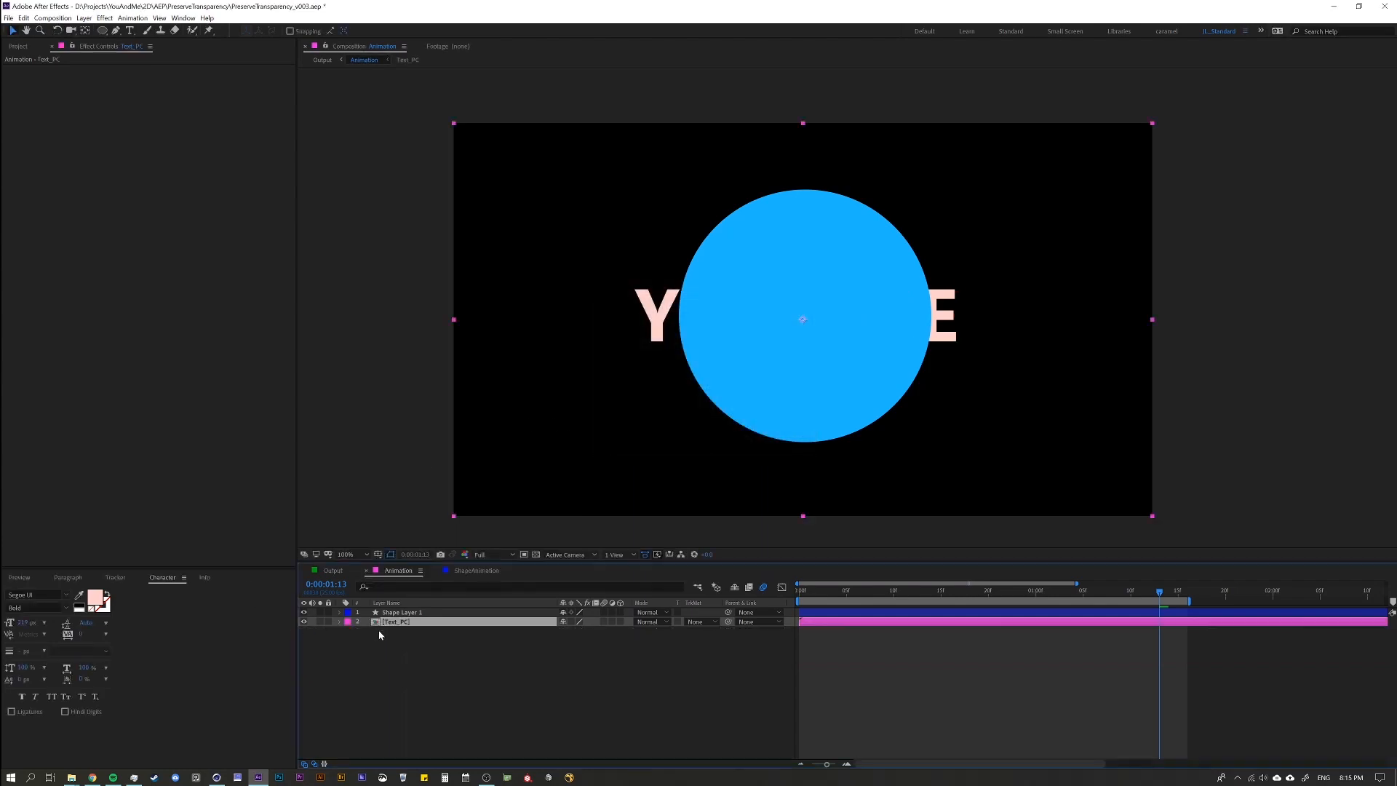
# Duplicate the Text_PC layer and try an Alpha track matte on the copy beneath the circle layer.
pyautogui.click(398, 649)
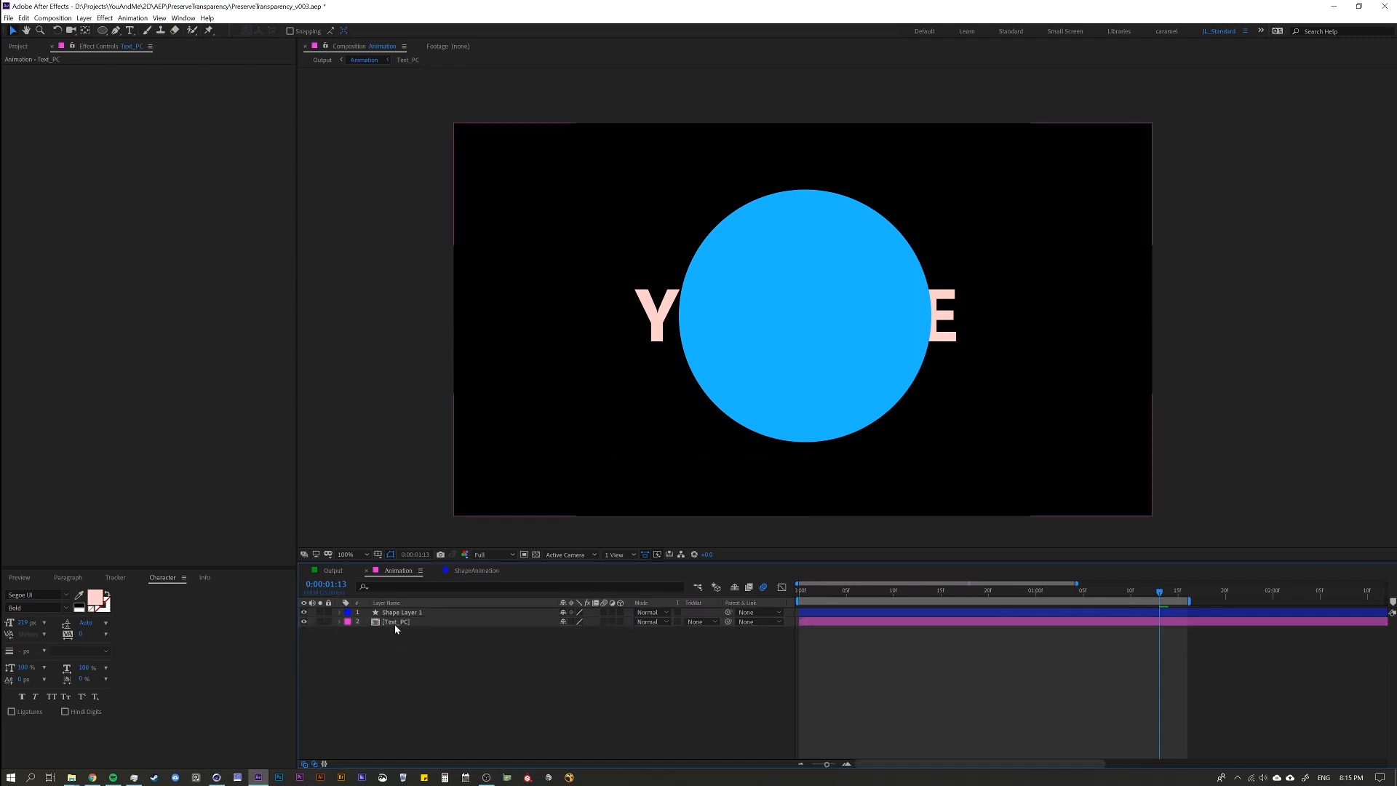
pyautogui.click(399, 623)
pyautogui.hotkey('ctrl', 'd')
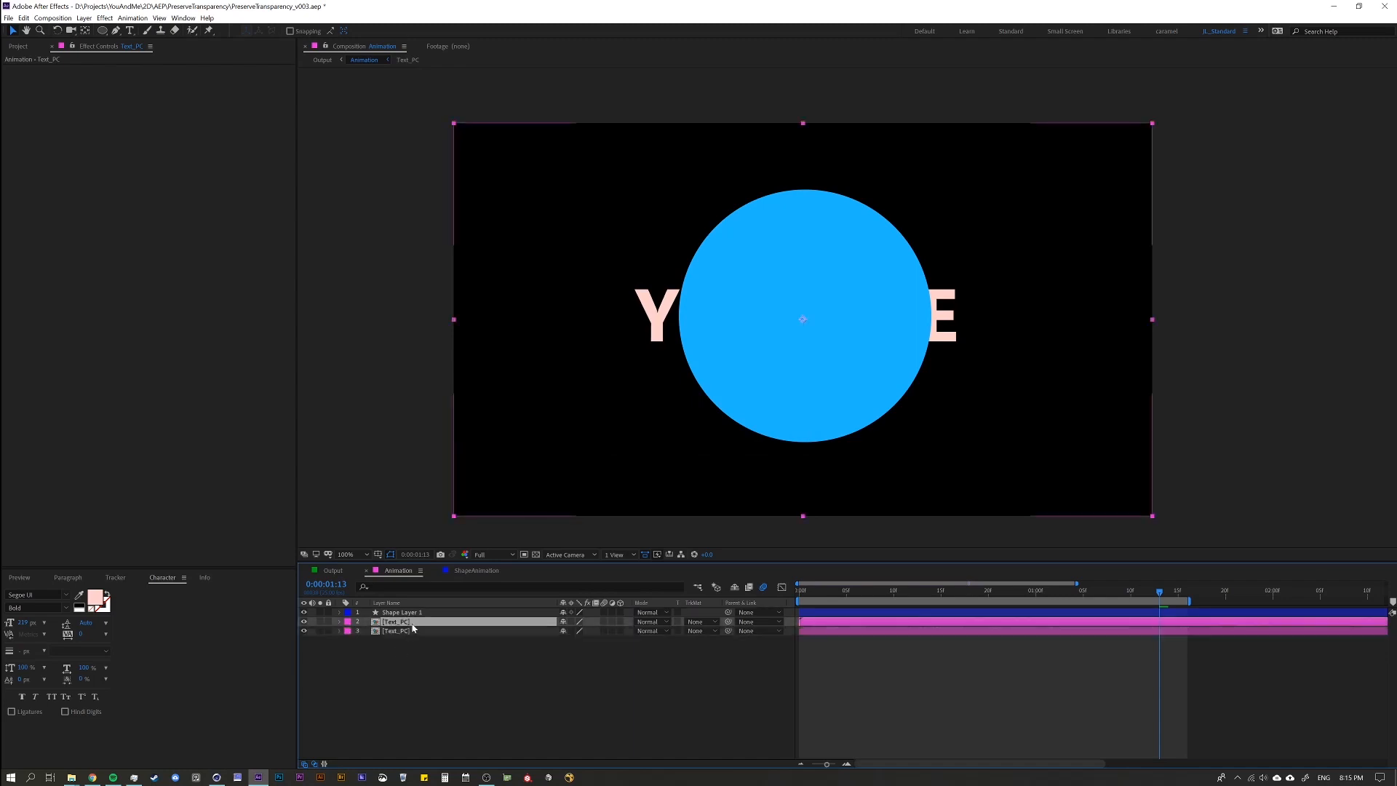
pyautogui.click(700, 622)
pyautogui.click(730, 650)
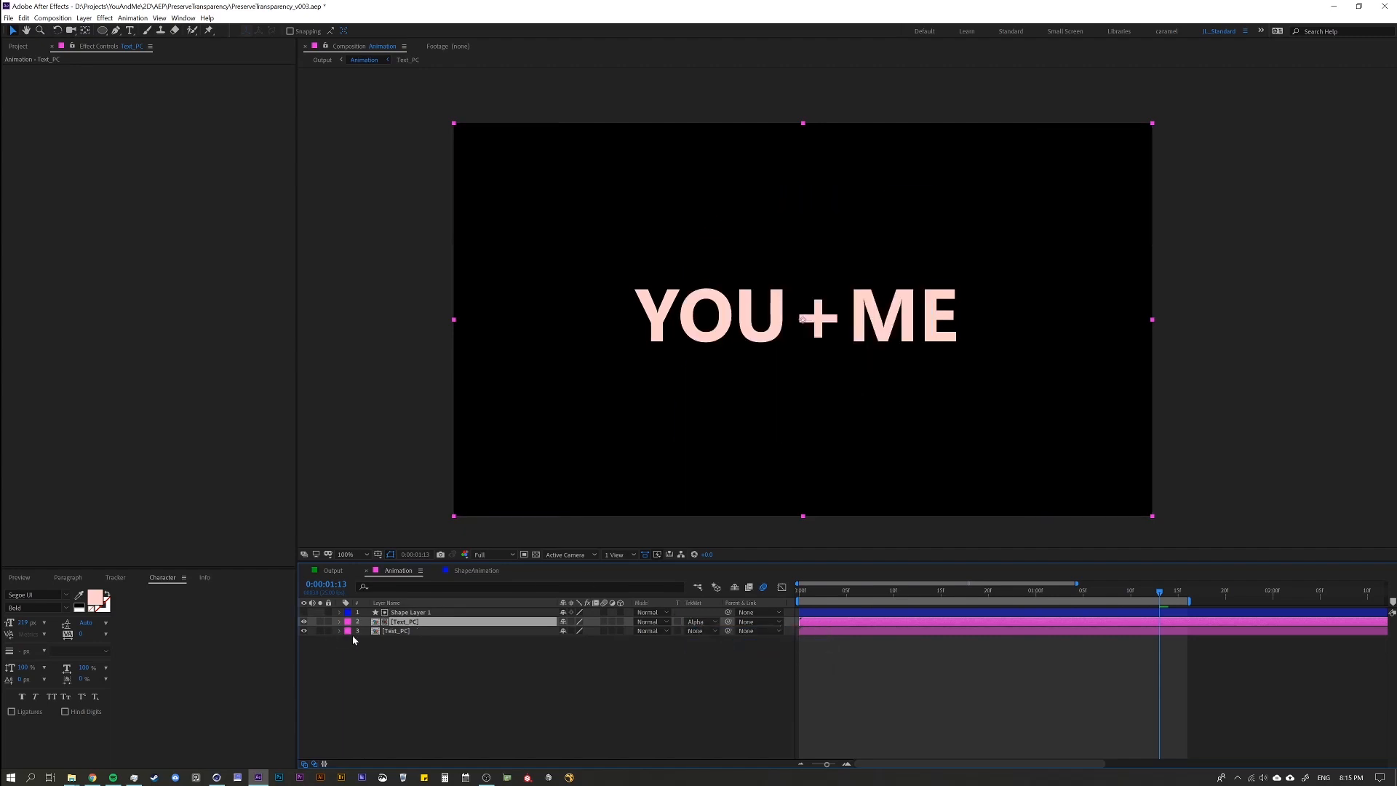
# Undo the matte, move the circle layer between the two Text_PC layers, and set its track matte to Alpha.
pyautogui.hotkey('ctrl', 'z')
pyautogui.moveTo(411, 613); pyautogui.dragTo(408, 632)
pyautogui.click(703, 623)
pyautogui.click(730, 647)
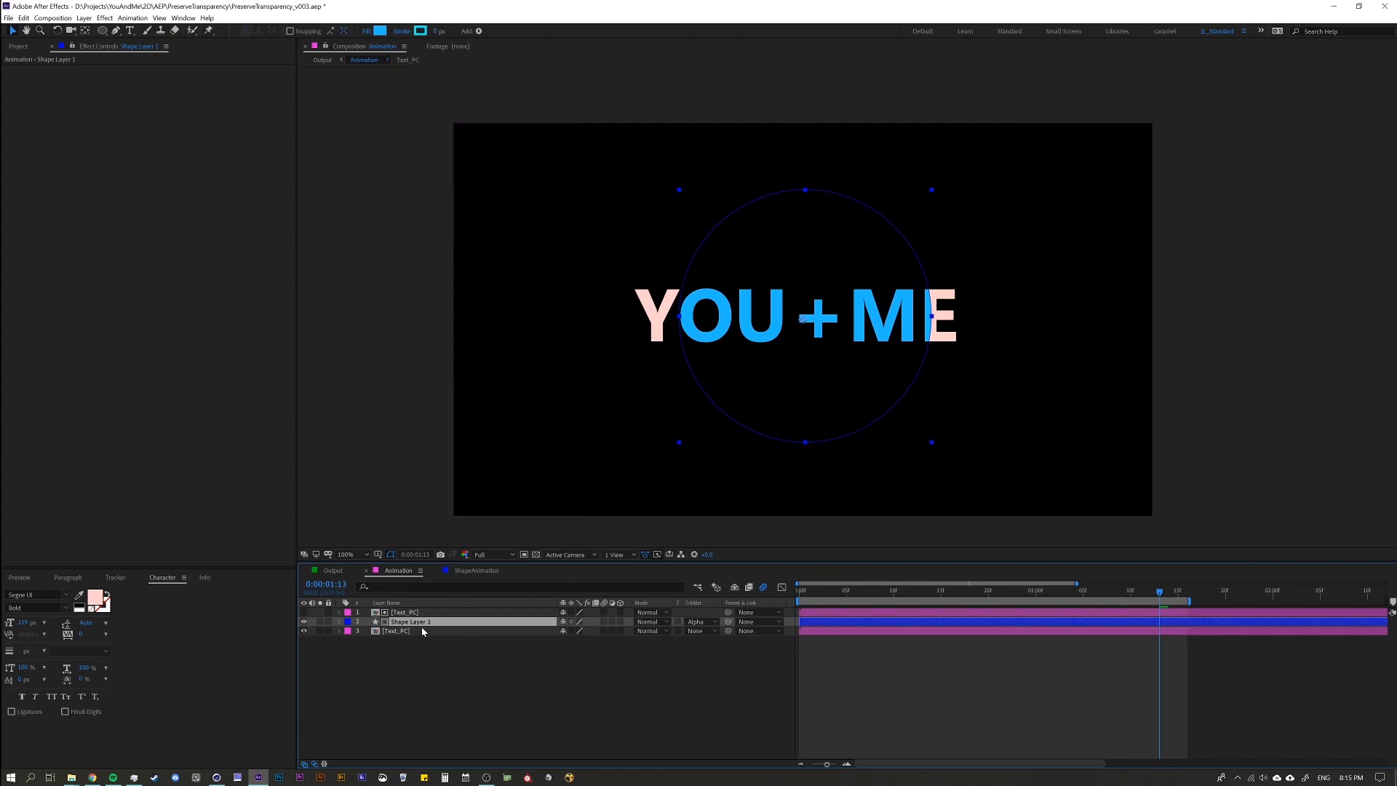
pyautogui.press('s')
pyautogui.moveTo(594, 633); pyautogui.dragTo(586, 635)
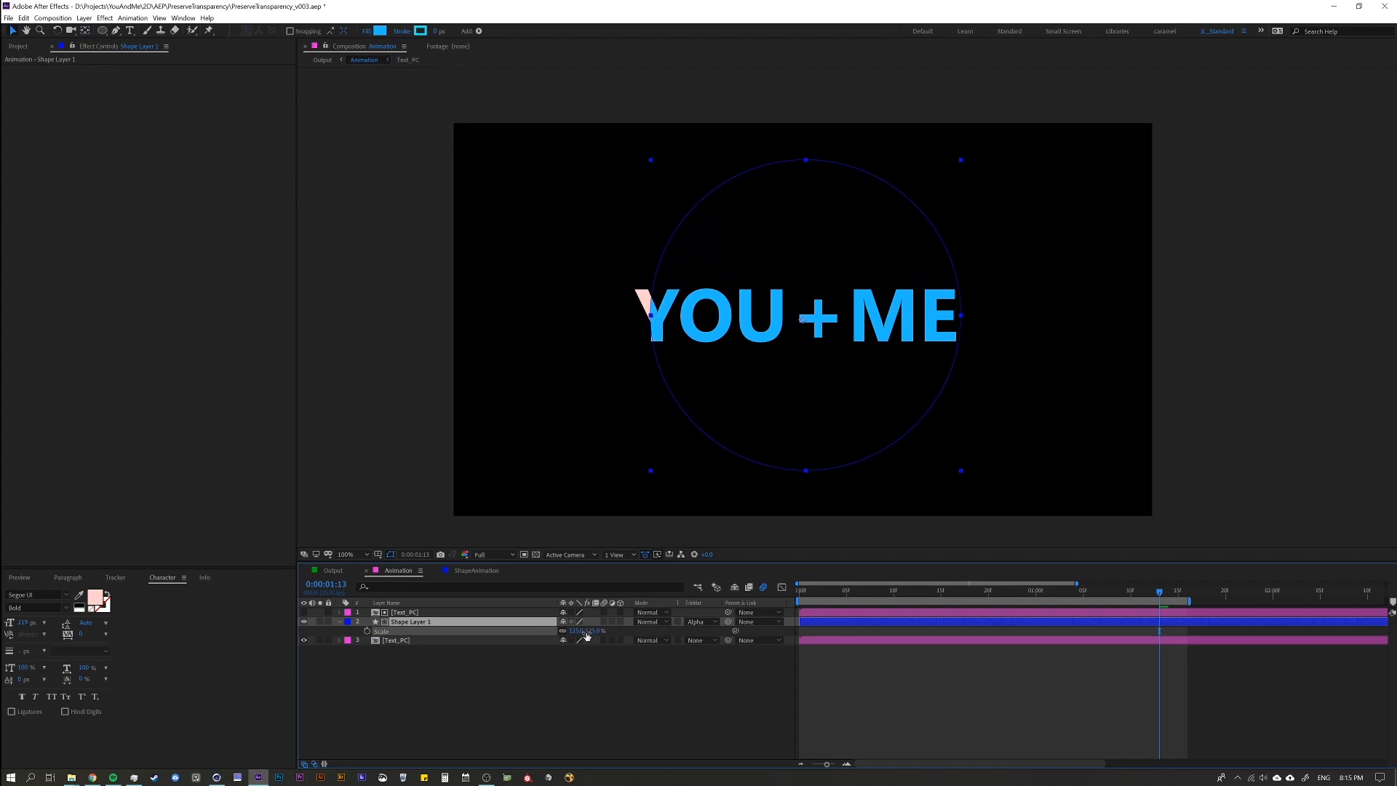
# Inspect the YOU layer's keyframes inside the Text_PC composition, view the ShapeAnimation composition, and return to Animation.
pyautogui.doubleClick(400, 613)
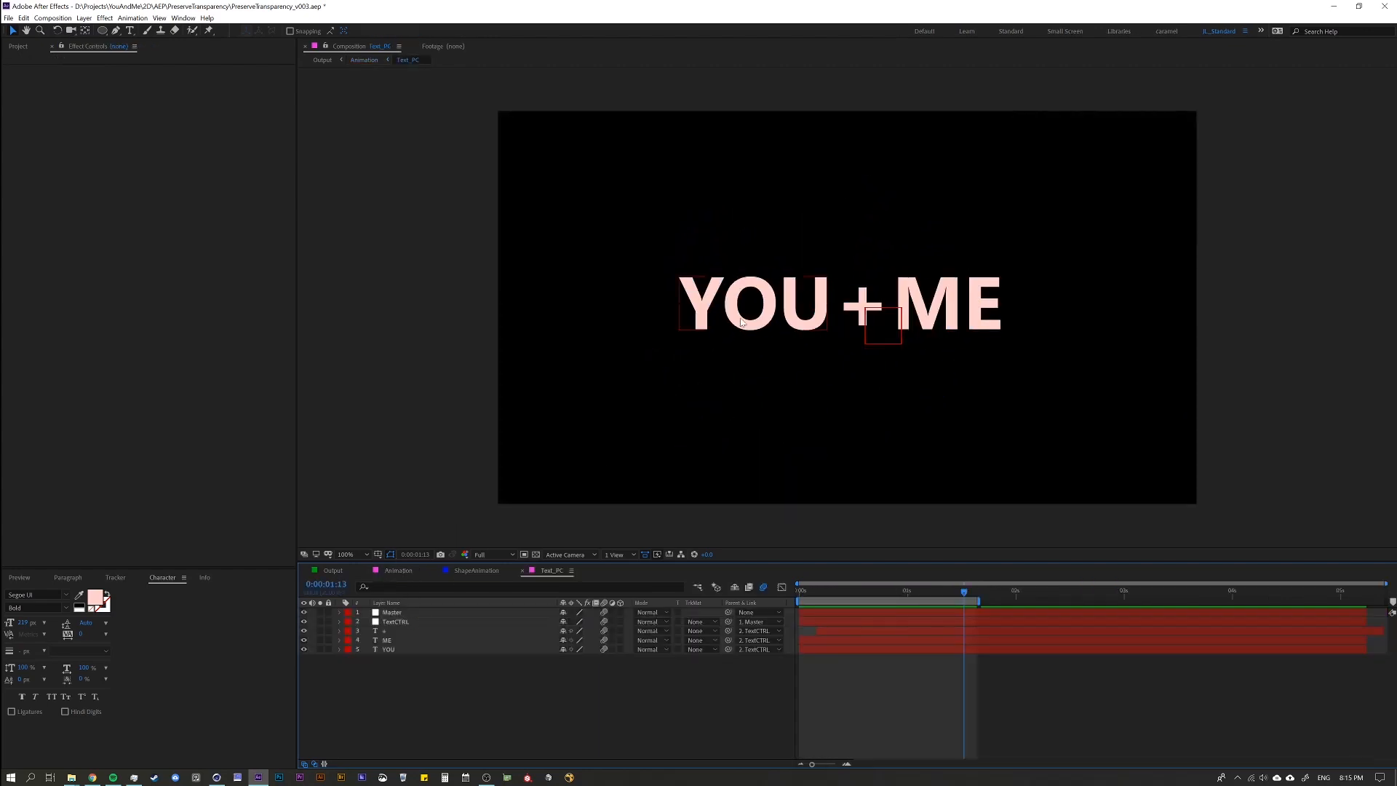
pyautogui.click(751, 329)
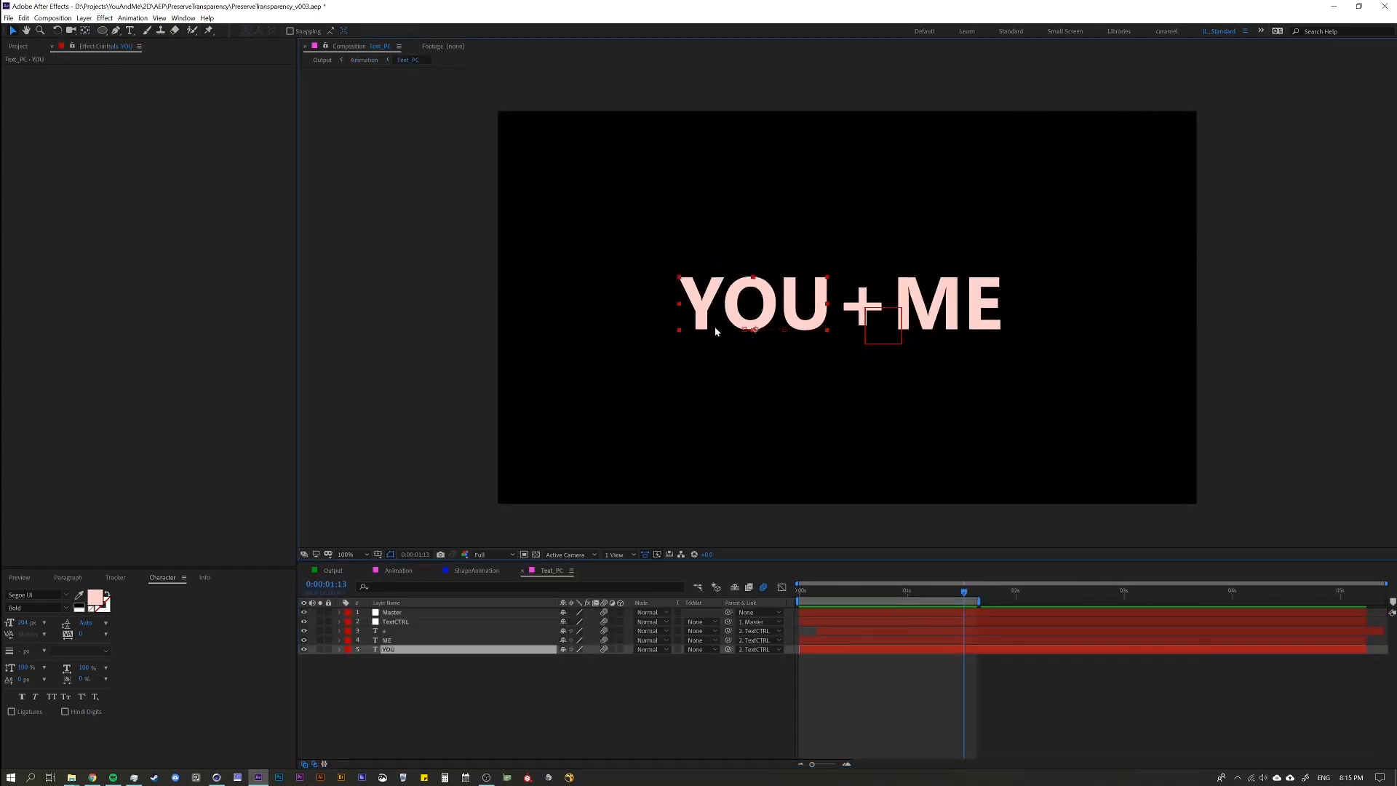
pyautogui.press('u')
pyautogui.moveTo(820, 590); pyautogui.dragTo(960, 622)
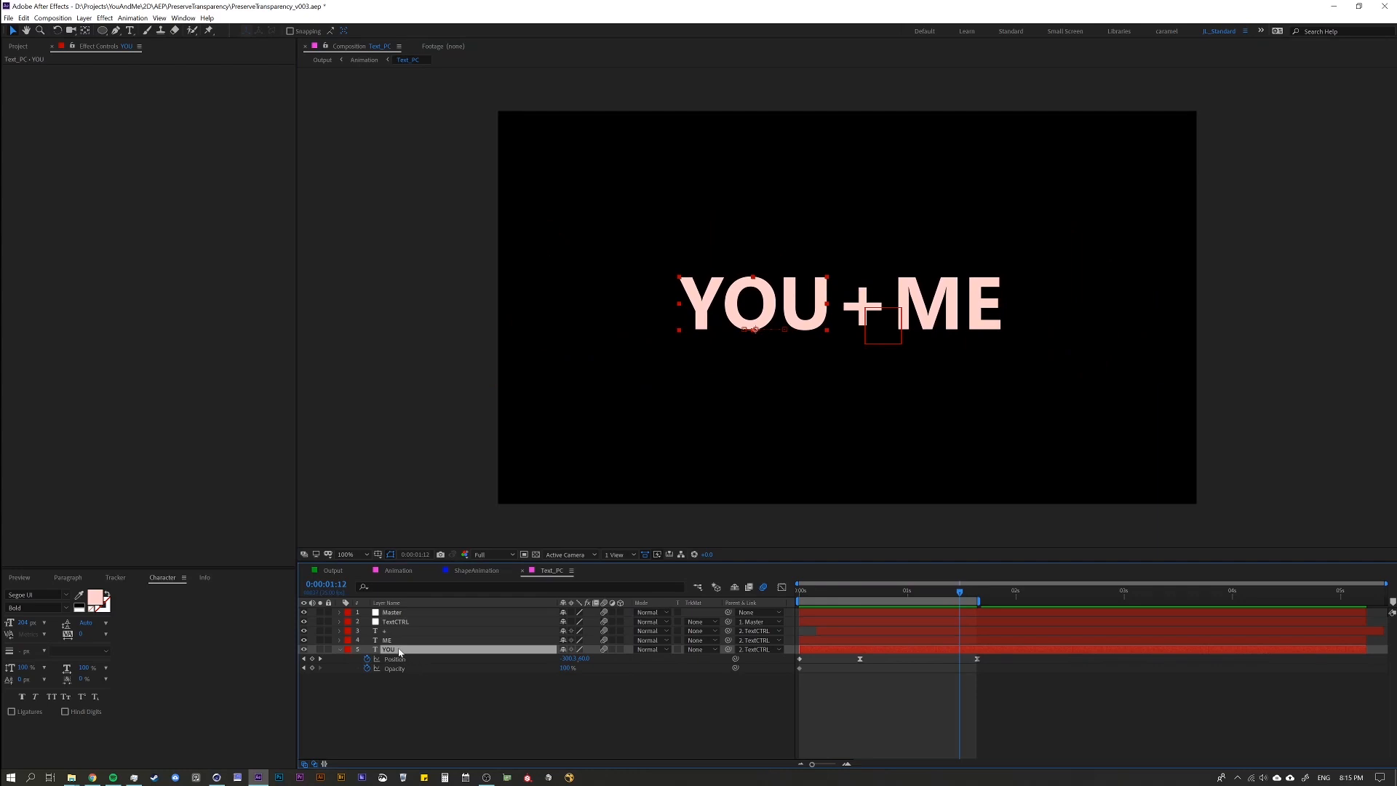
pyautogui.click(482, 571)
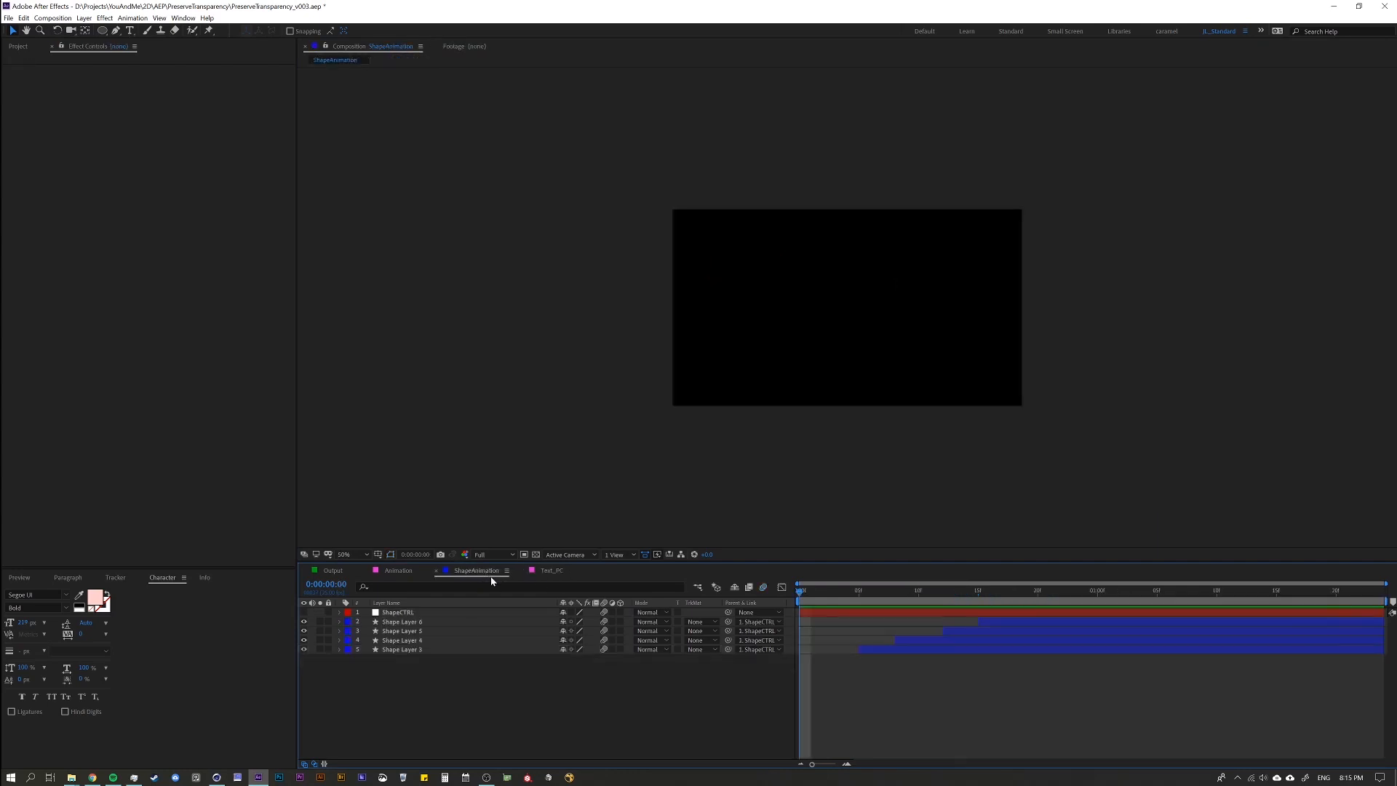
pyautogui.click(411, 571)
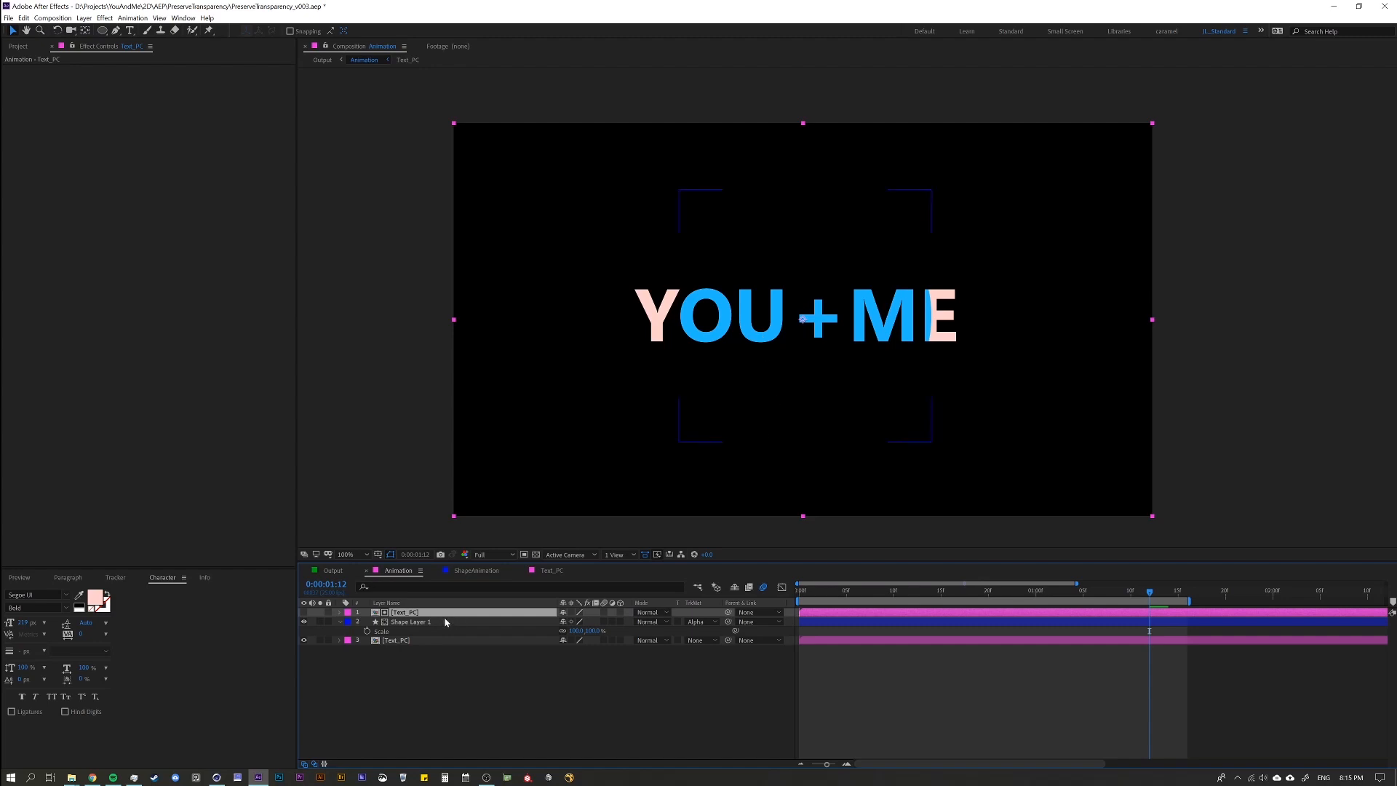
# Undo the circle layer's alpha matte and reordering, and delete one of the two Text_PC layers.
pyautogui.hotkey('ctrl', 'z')
pyautogui.hotkey('ctrl', 'z')
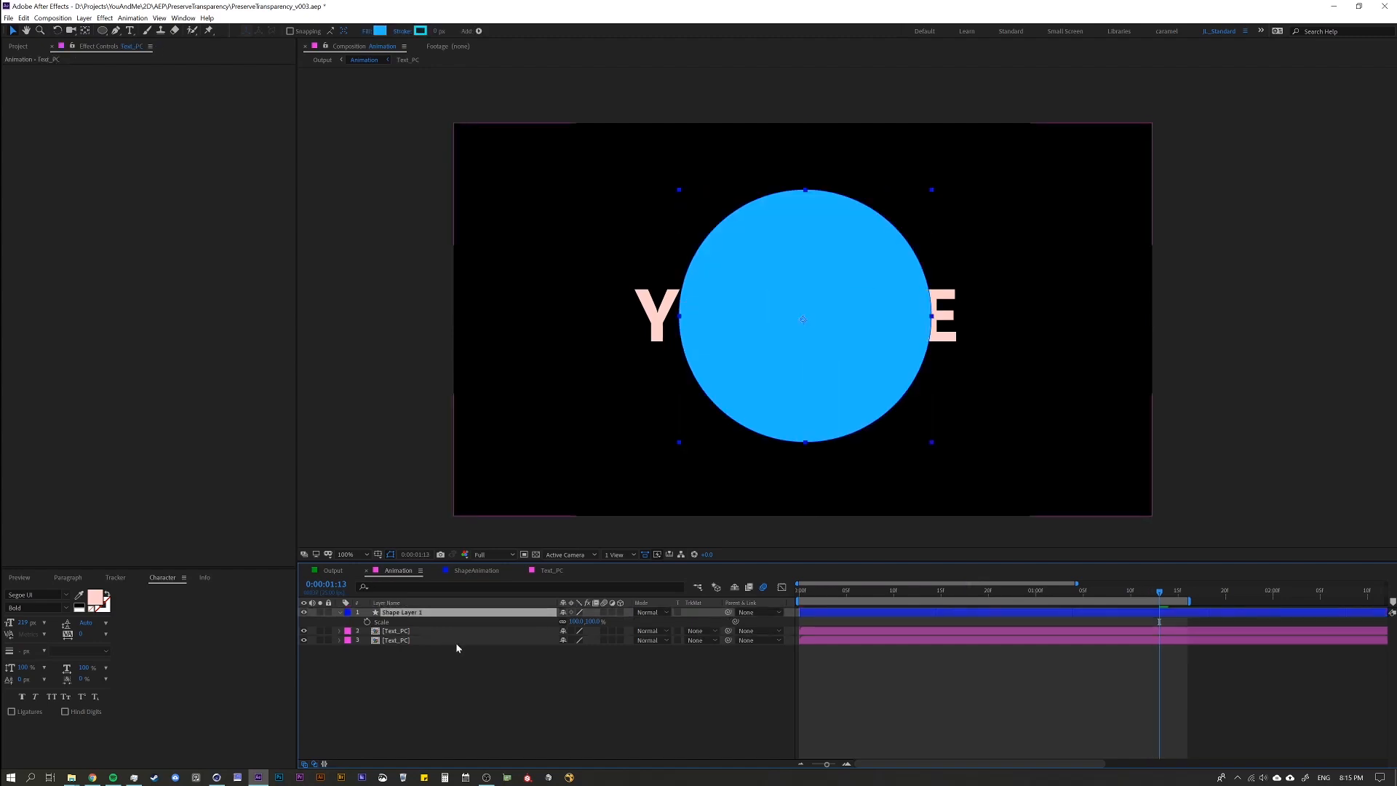
pyautogui.click(455, 644)
pyautogui.press('Delete')
# Apply the Set Matte effect to the circle layer, taking the matte from the Text_PC layer.
pyautogui.click(435, 615)
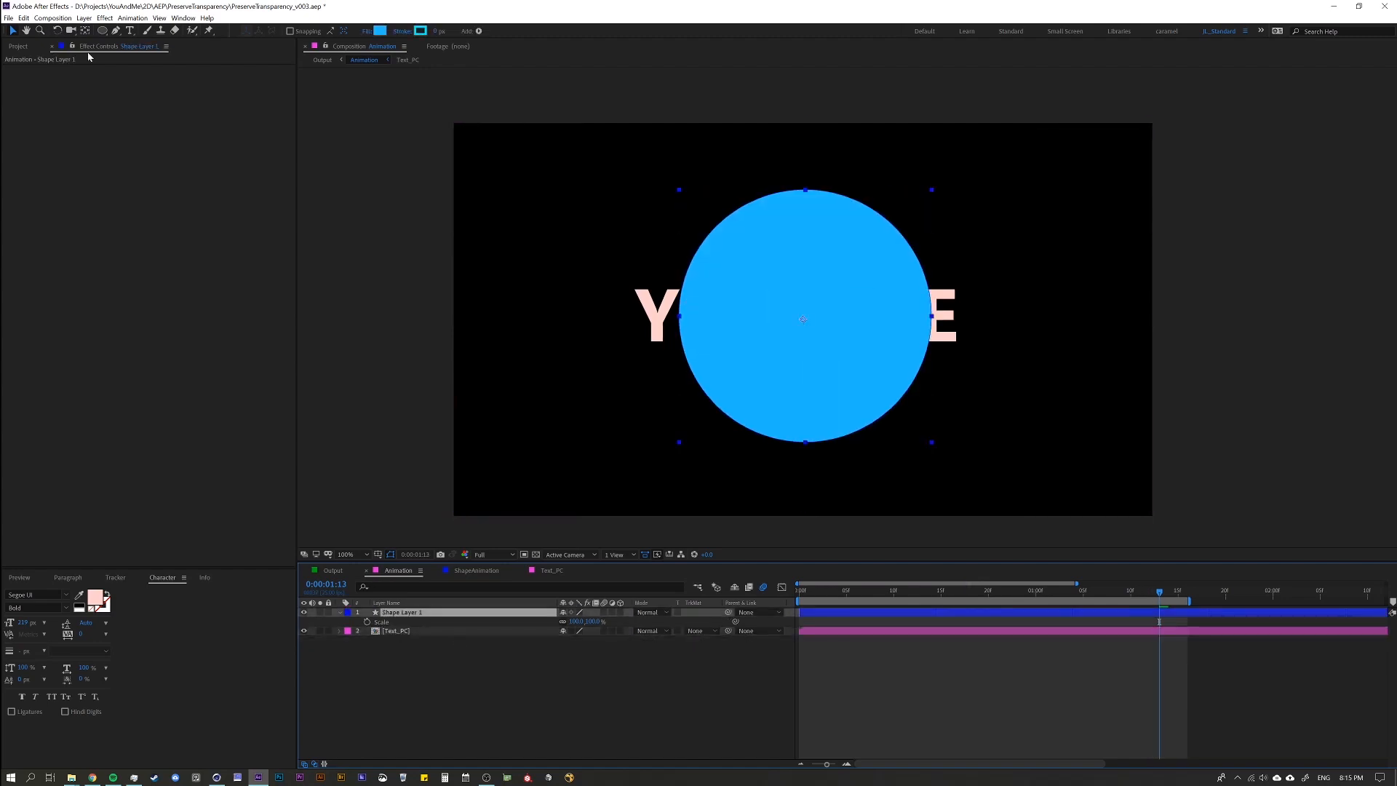
pyautogui.click(105, 19)
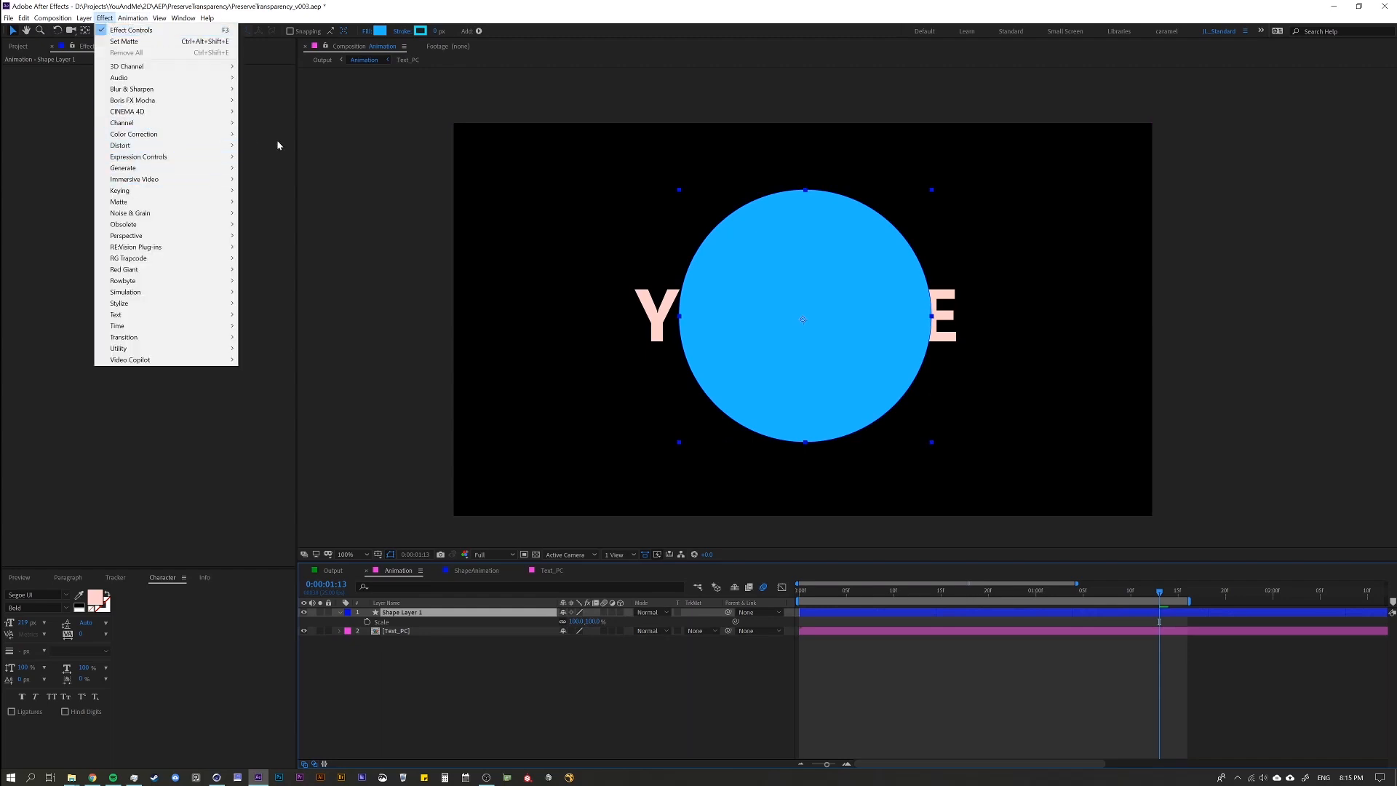
pyautogui.moveTo(227, 124)
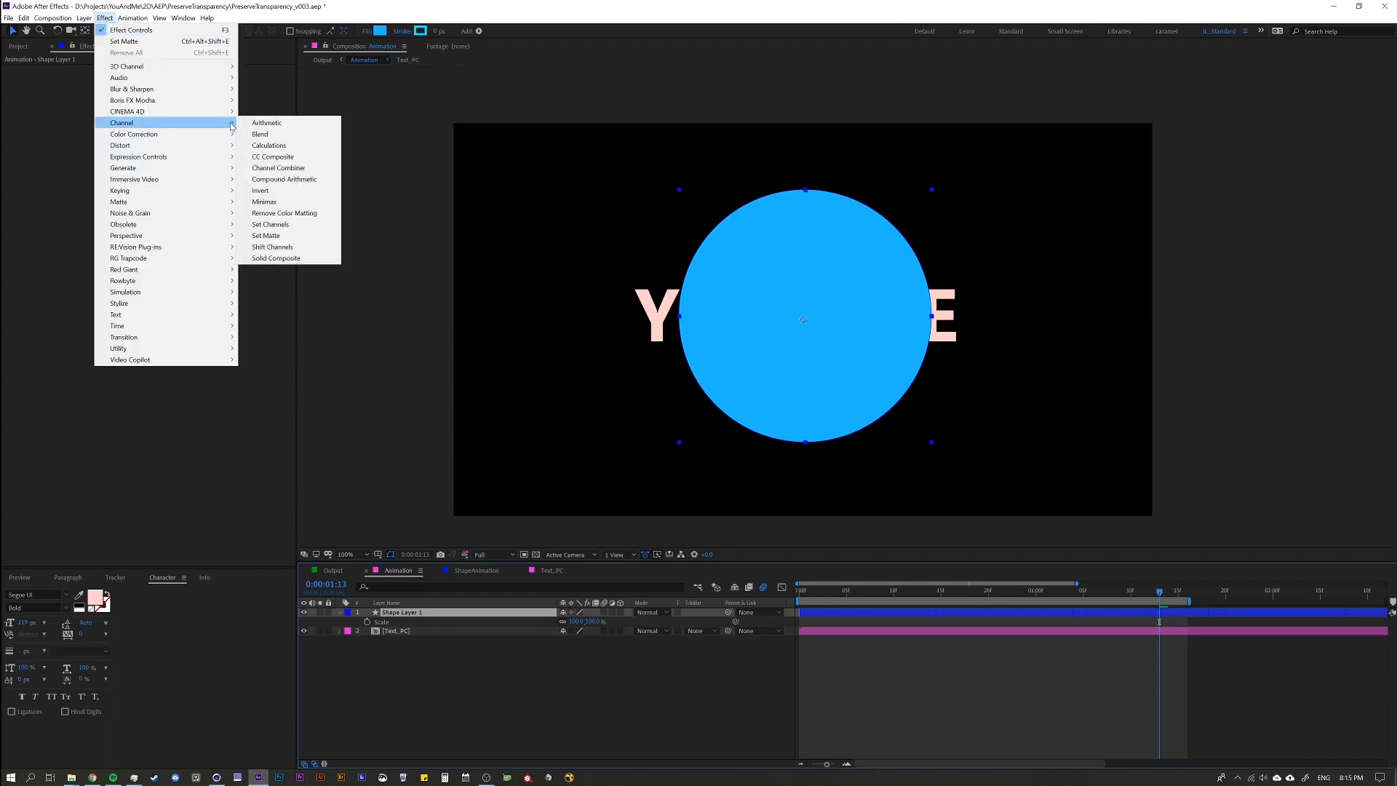
pyautogui.click(284, 237)
pyautogui.click(187, 78)
pyautogui.click(189, 115)
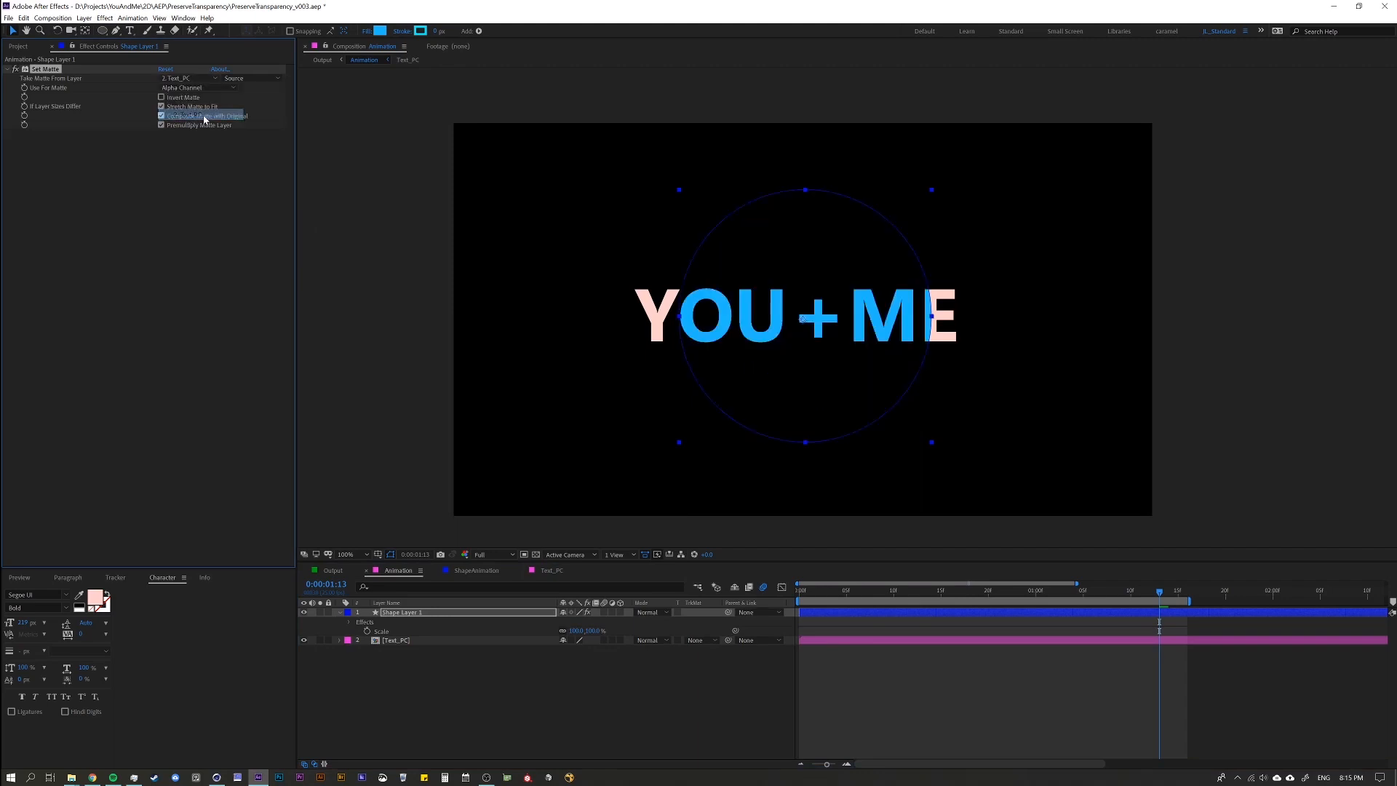
# Examine the text layers inside the Text_PC composition and return to the Animation composition.
pyautogui.click(396, 646)
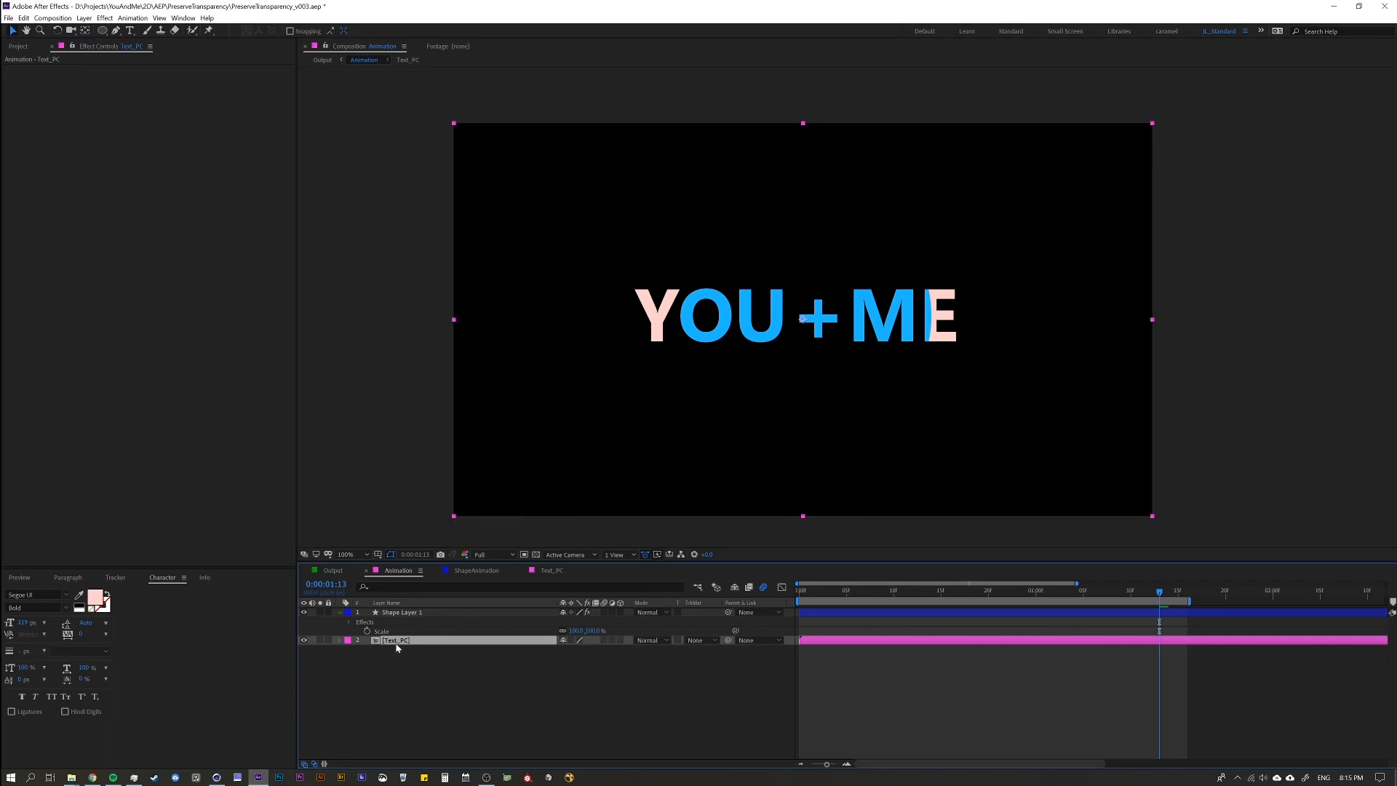
pyautogui.doubleClick(396, 641)
pyautogui.click(408, 630)
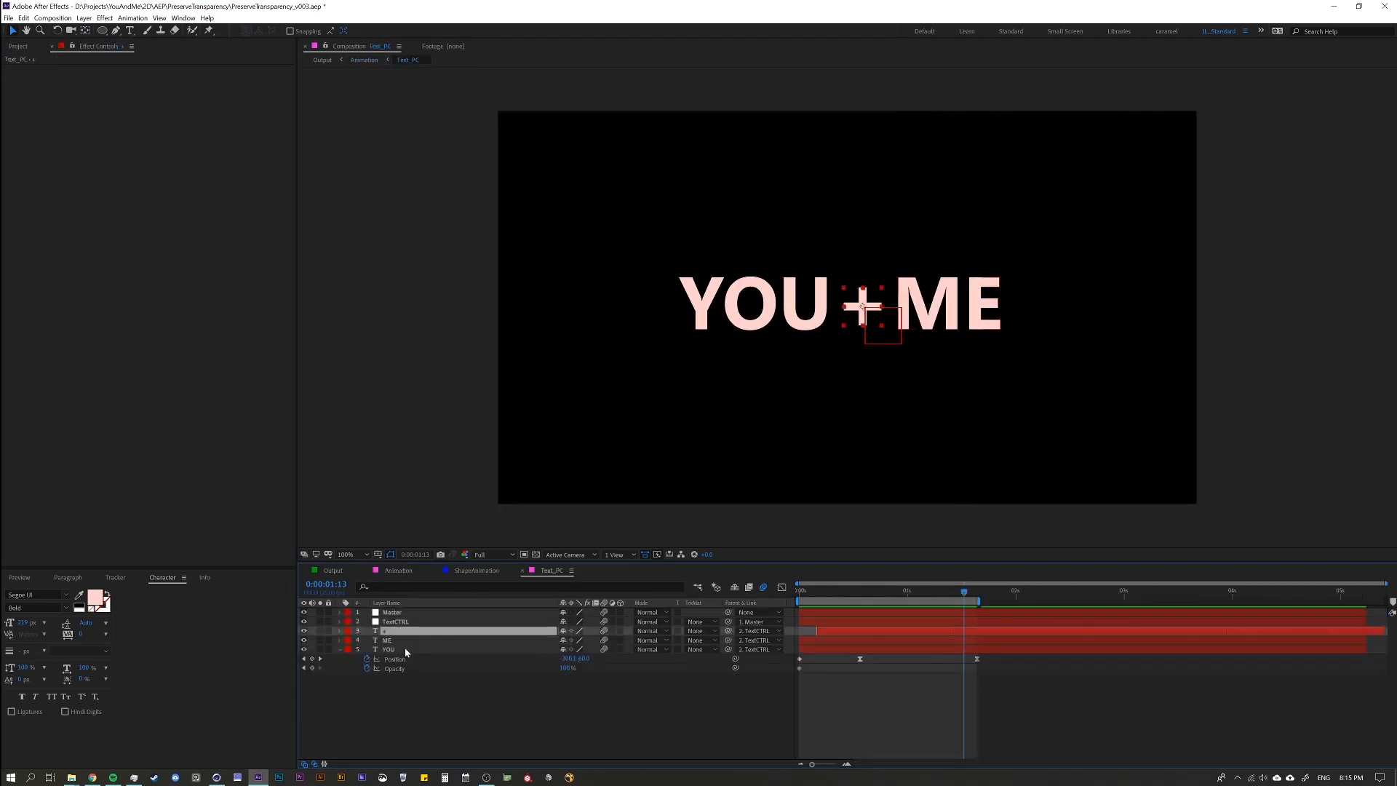
pyautogui.press('Tab')
pyautogui.click(353, 667)
# Undo the Set Matte effect and the pre-composition to restore the separate text layers.
pyautogui.hotkey('ctrl', 'z')
pyautogui.hotkey('ctrl', 'z')
pyautogui.hotkey('ctrl', 'z')
pyautogui.hotkey('ctrl', 'z')
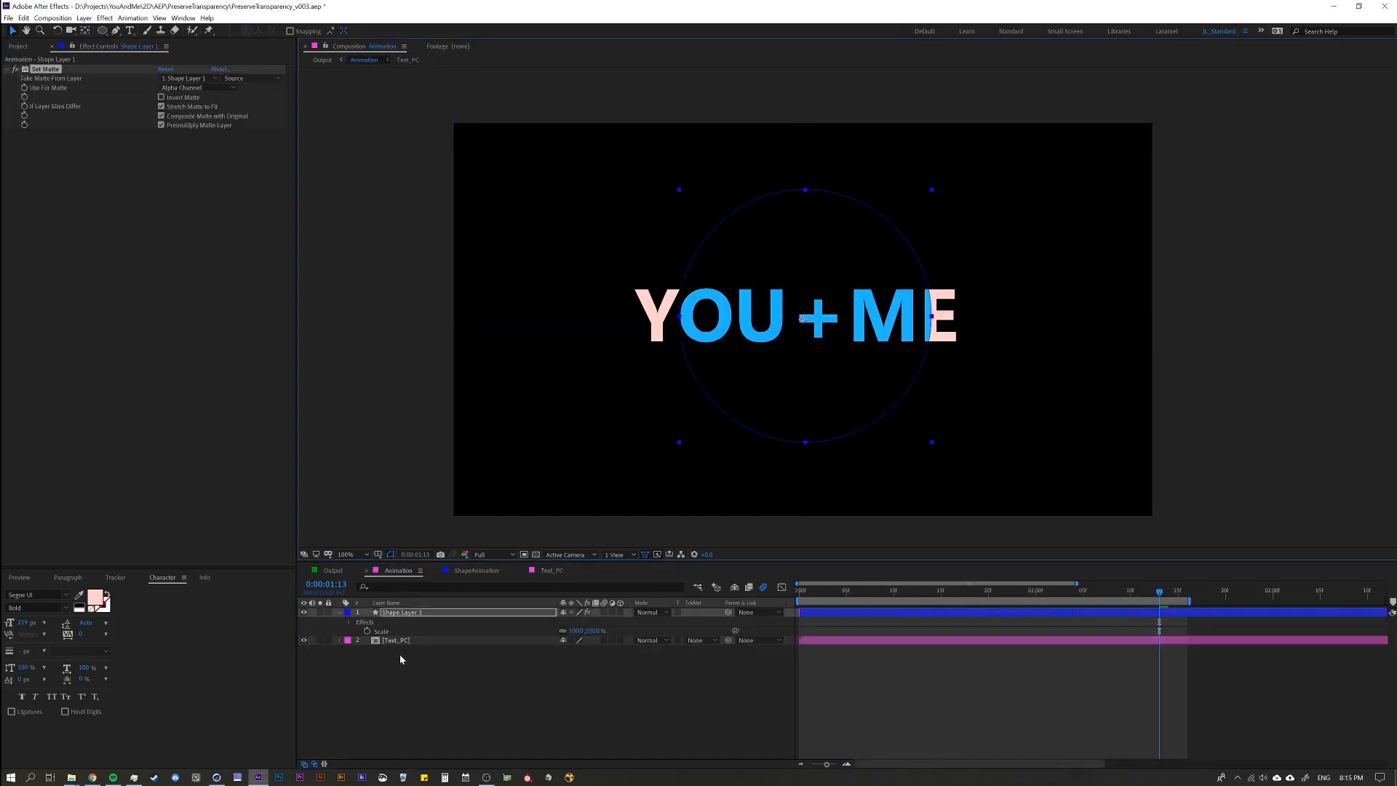
pyautogui.hotkey('ctrl', 'z')
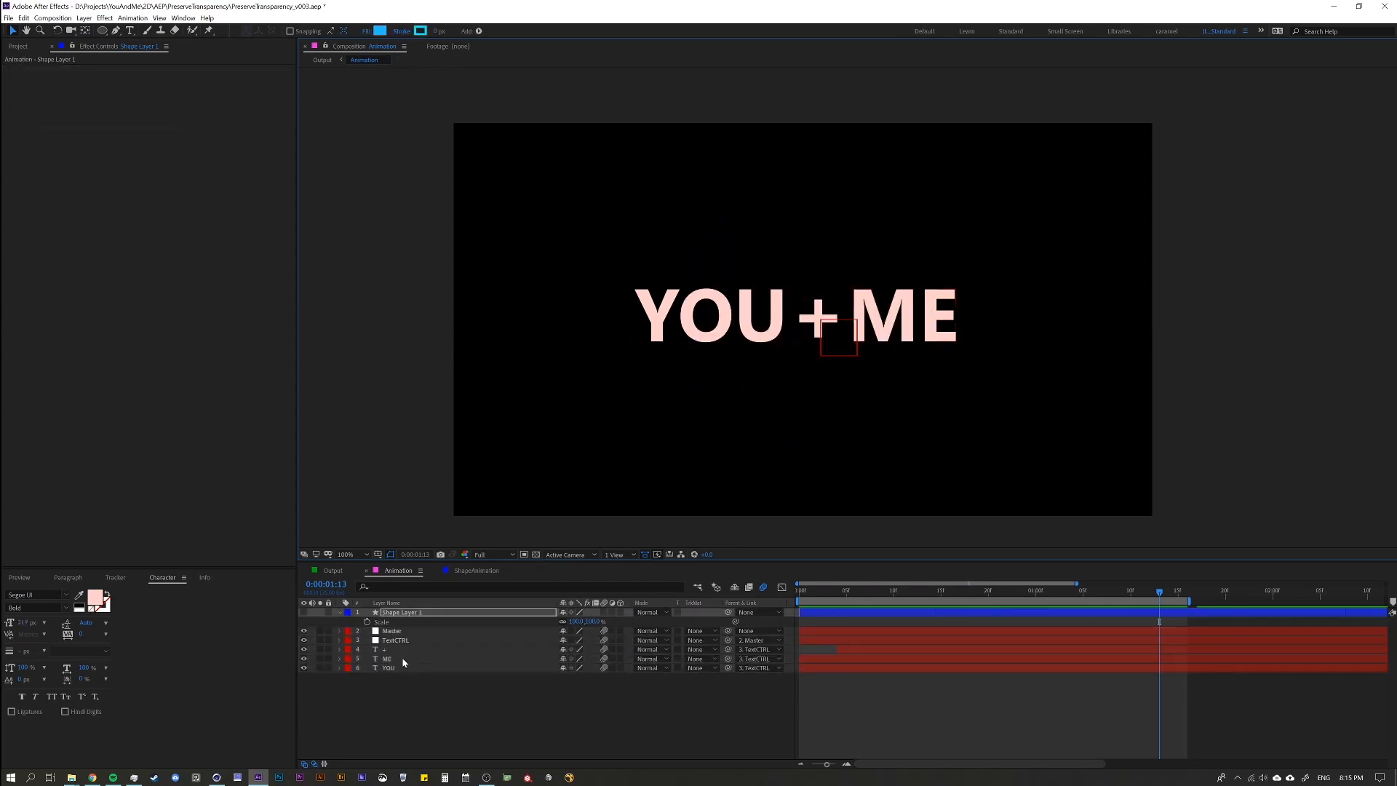
# Make the circle layer visible and turn on Preserve Underlying Transparency for it.
pyautogui.click(391, 706)
pyautogui.click(396, 613)
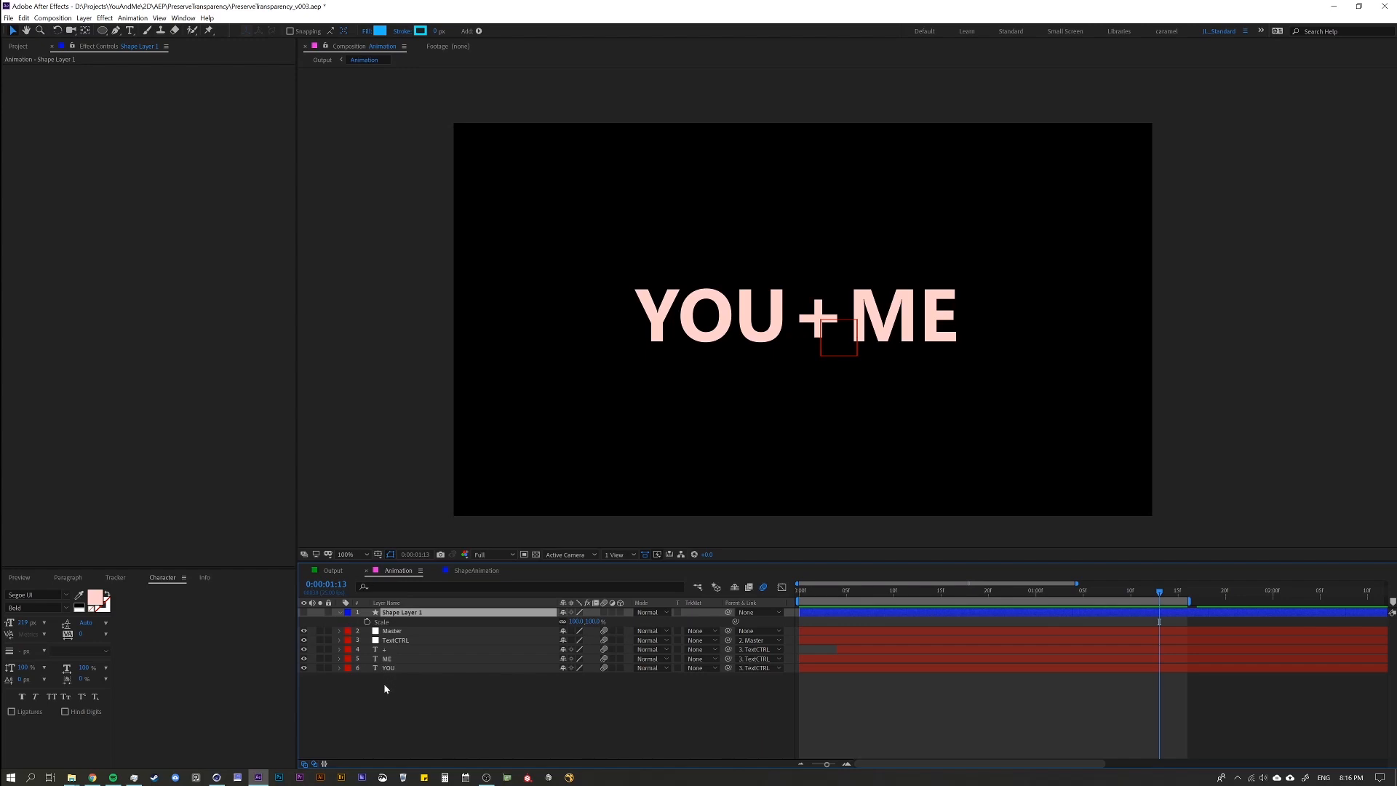
pyautogui.click(364, 686)
pyautogui.click(415, 615)
pyautogui.click(304, 613)
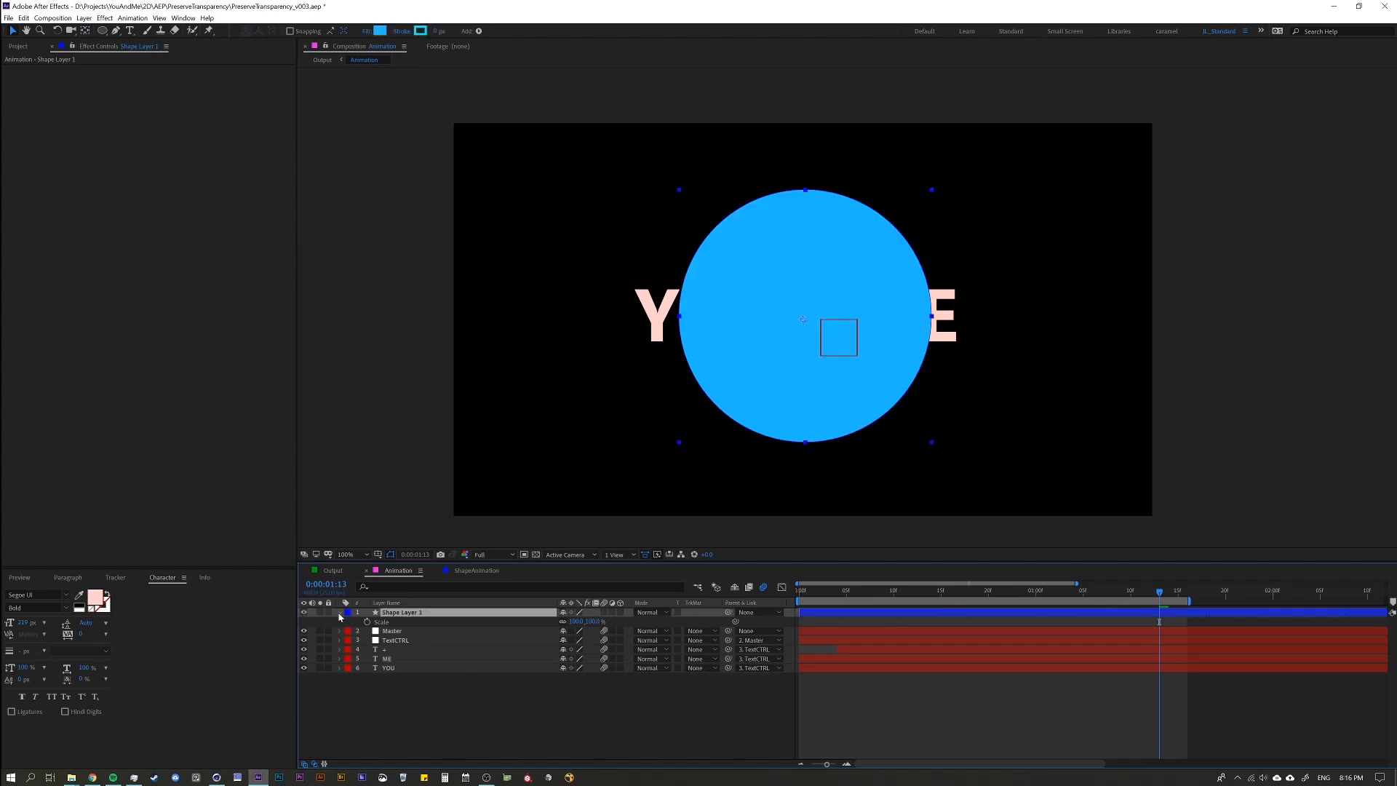
pyautogui.click(677, 612)
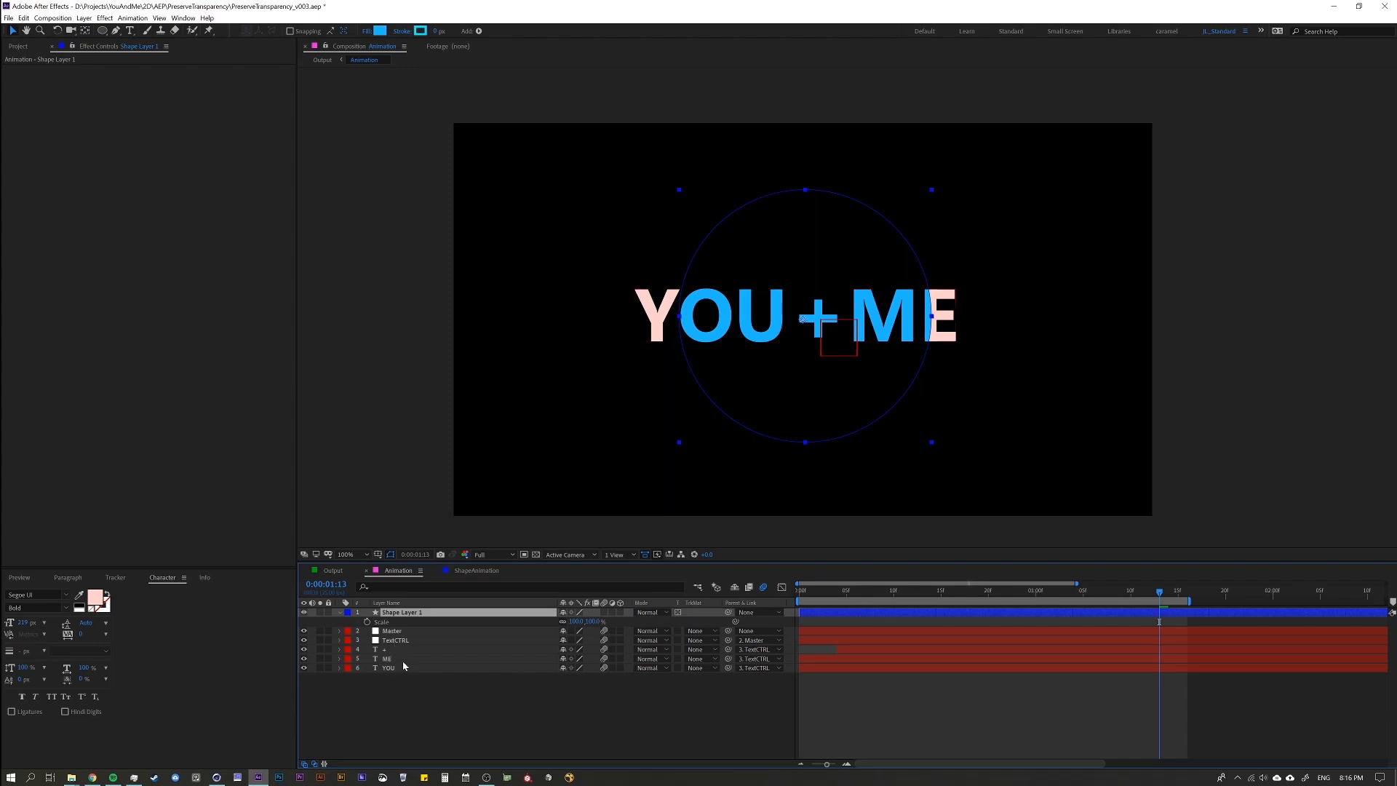
# Try scaling the ME text layer to test the colour overlay, and undo the scale change.
pyautogui.click(406, 660)
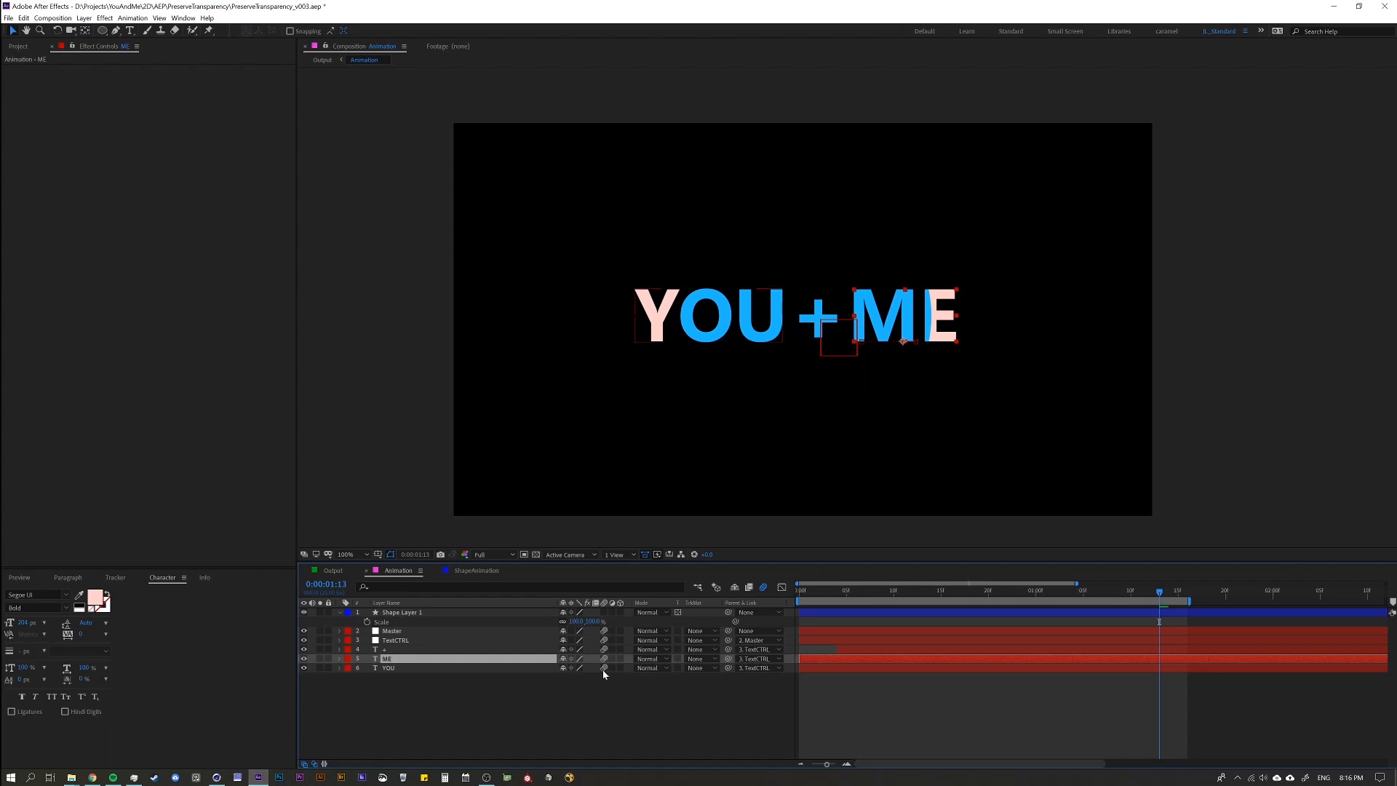
pyautogui.press('s')
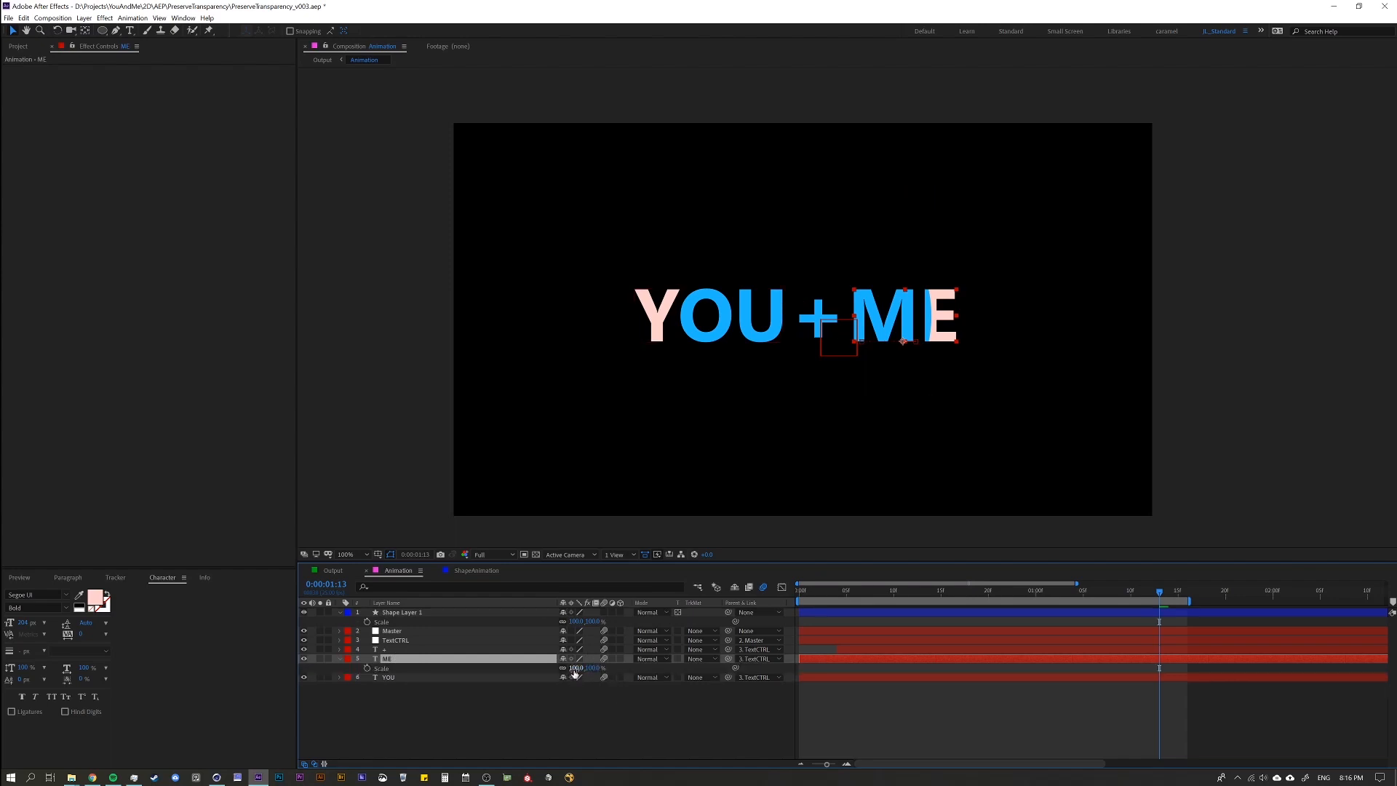
pyautogui.moveTo(575, 673); pyautogui.dragTo(846, 625)
pyautogui.hotkey('ctrl', 'z')
pyautogui.click(321, 686)
# Set the Animation composition's background colour to dark green and compare it with the transparency grid view.
pyautogui.click(536, 555)
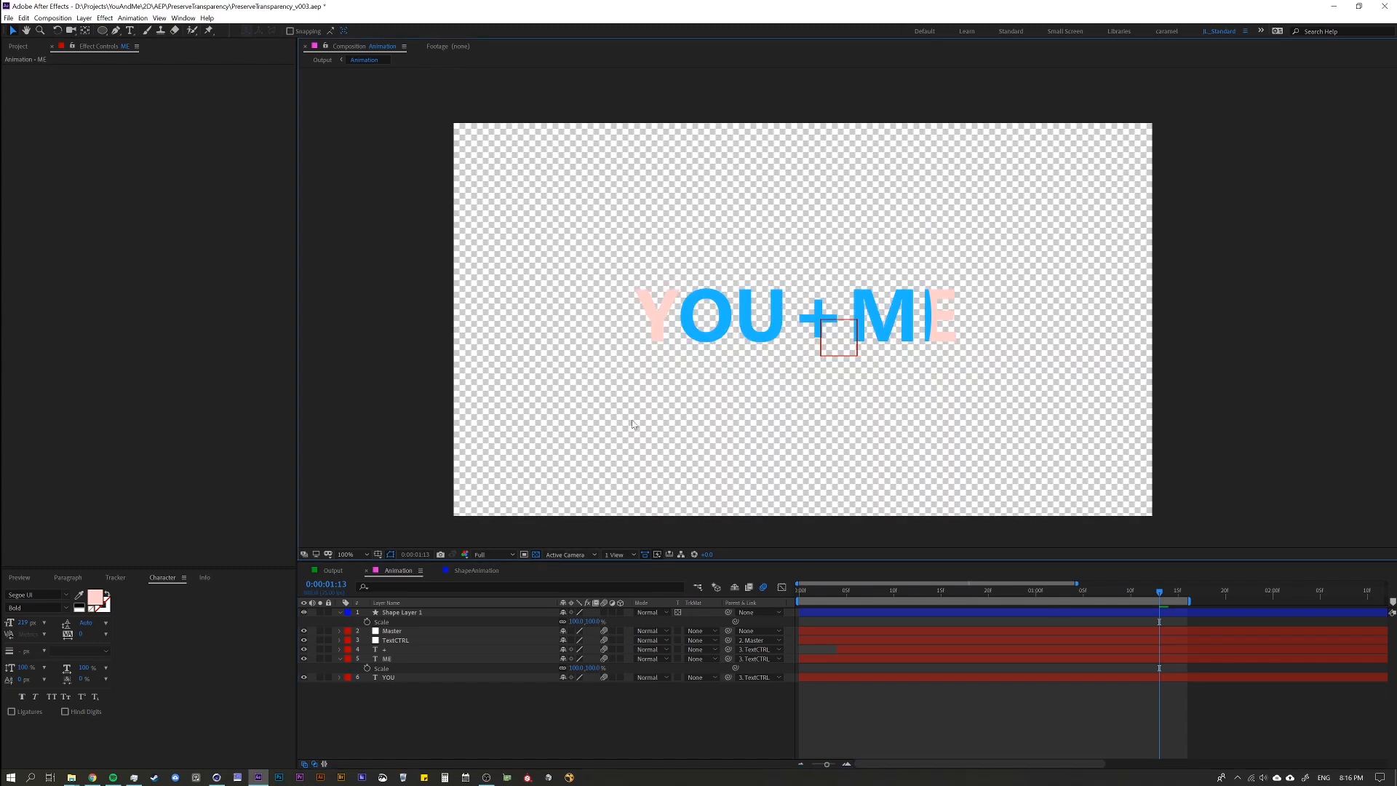
pyautogui.hotkey('ctrl', 'k')
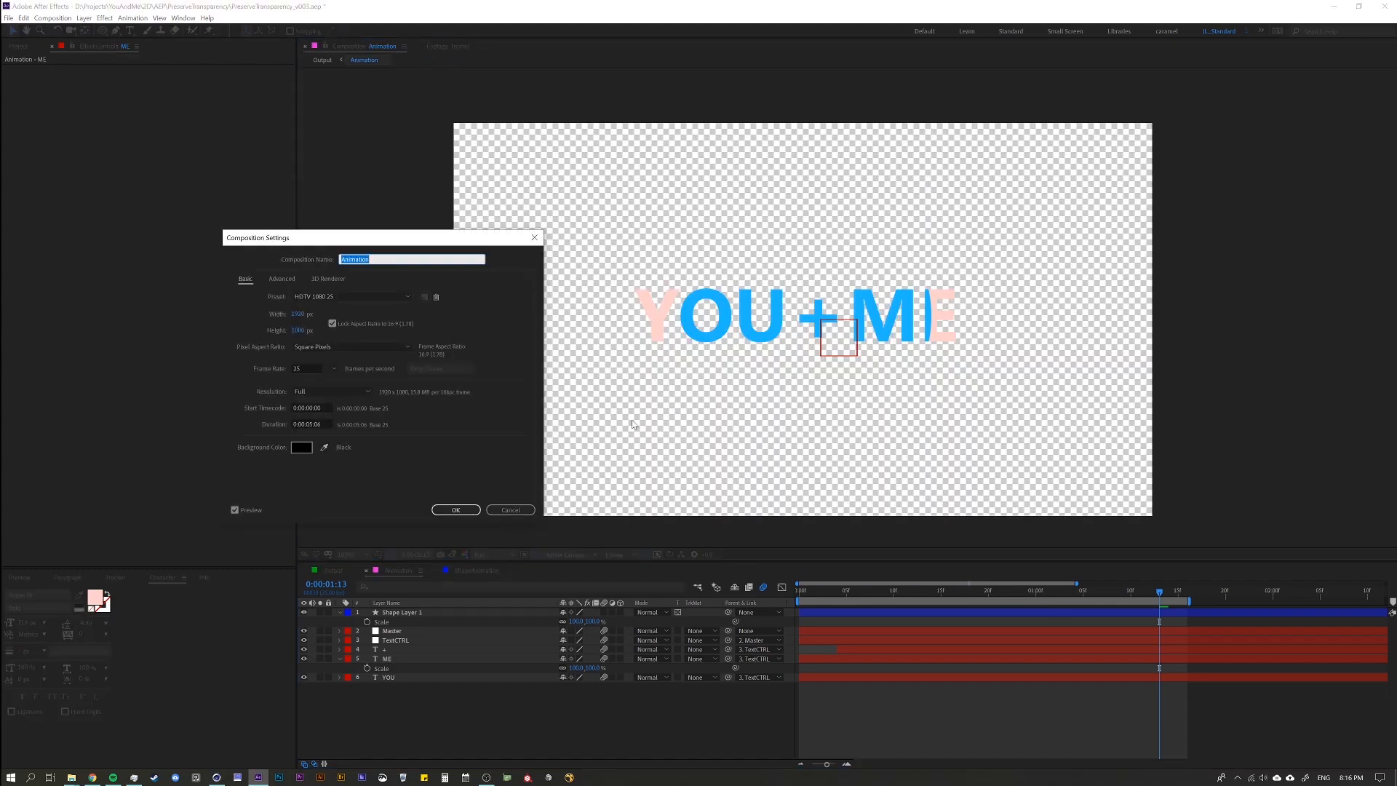
pyautogui.click(301, 452)
pyautogui.moveTo(492, 413)
pyautogui.mouseDown()
pyautogui.moveTo(493, 397)
pyautogui.moveTo(423, 350)
pyautogui.mouseUp()
pyautogui.moveTo(418, 346); pyautogui.dragTo(402, 338)
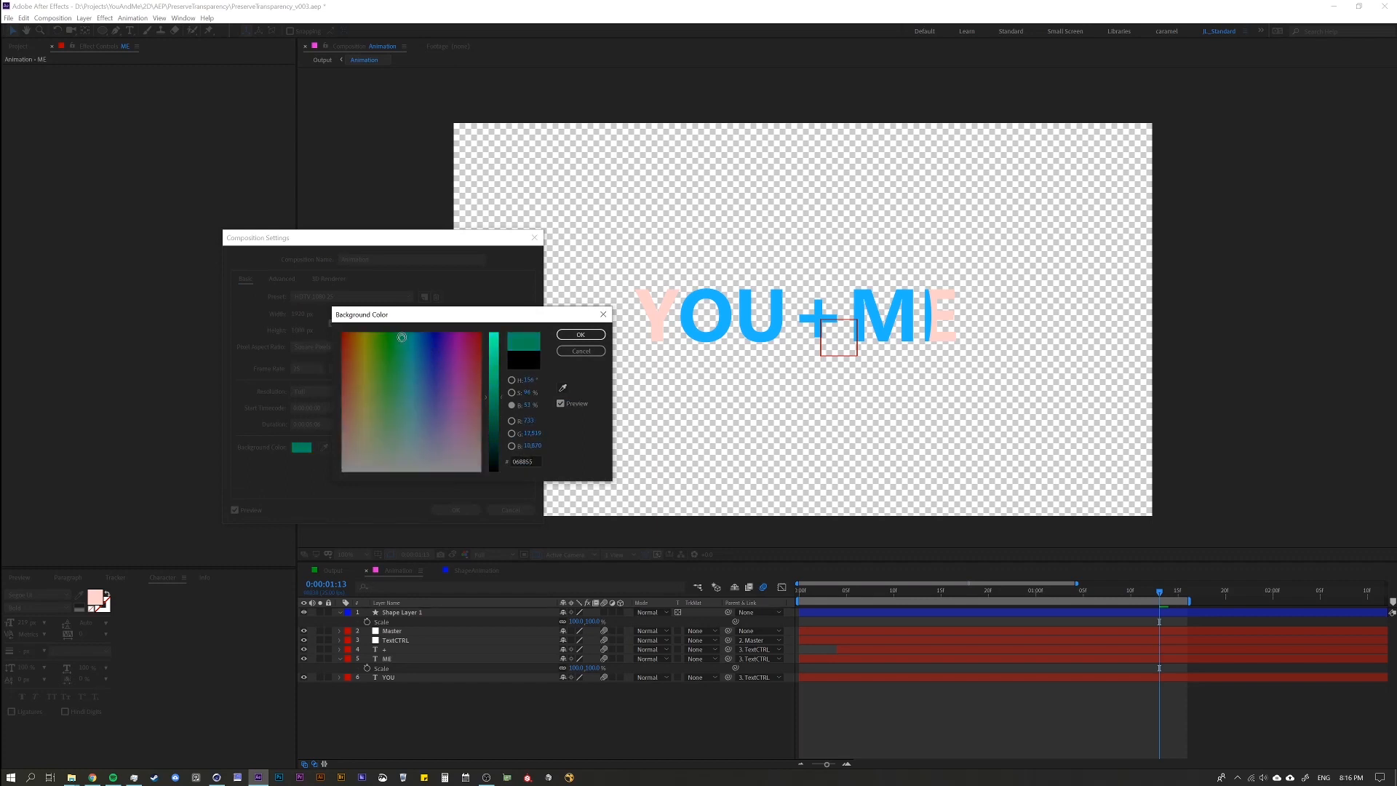
pyautogui.click(580, 334)
pyautogui.click(456, 510)
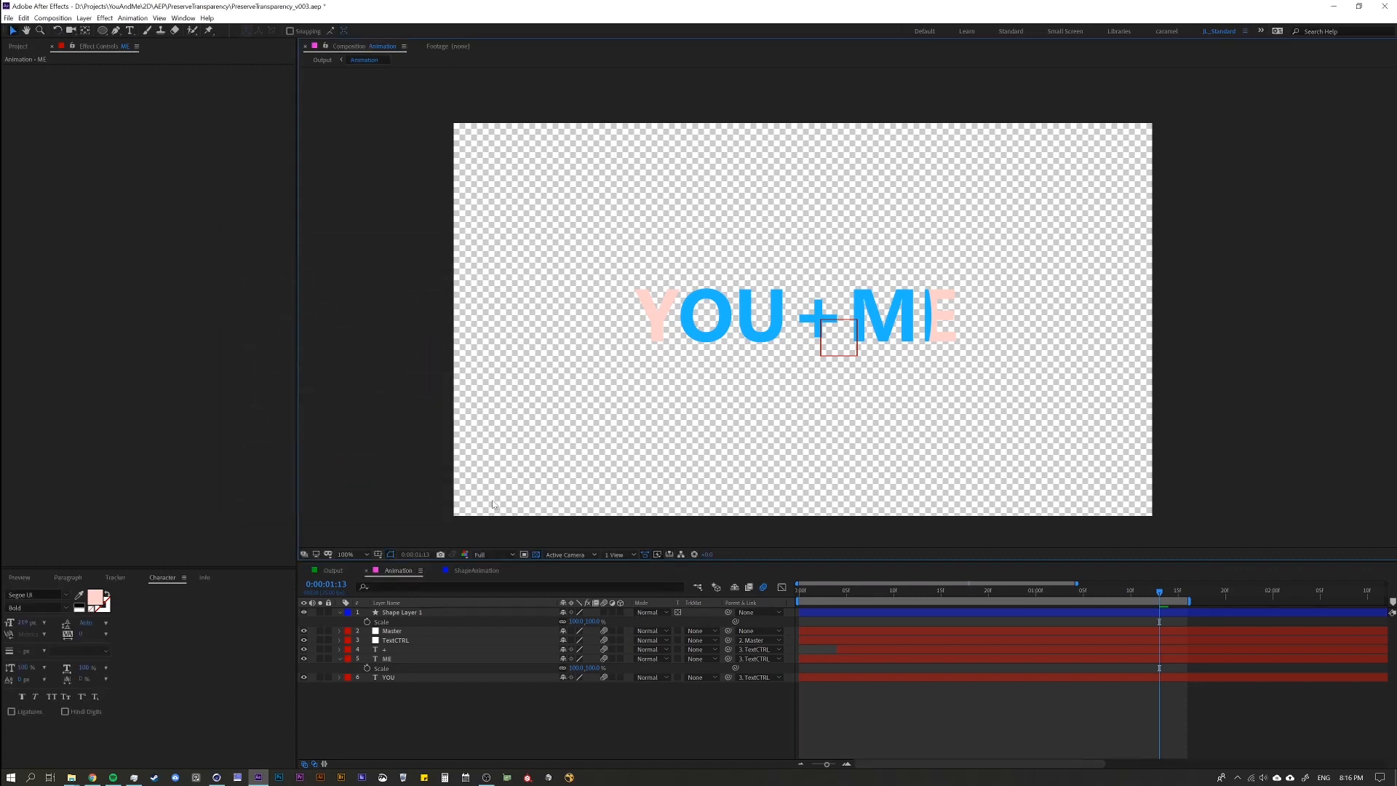
pyautogui.click(538, 555)
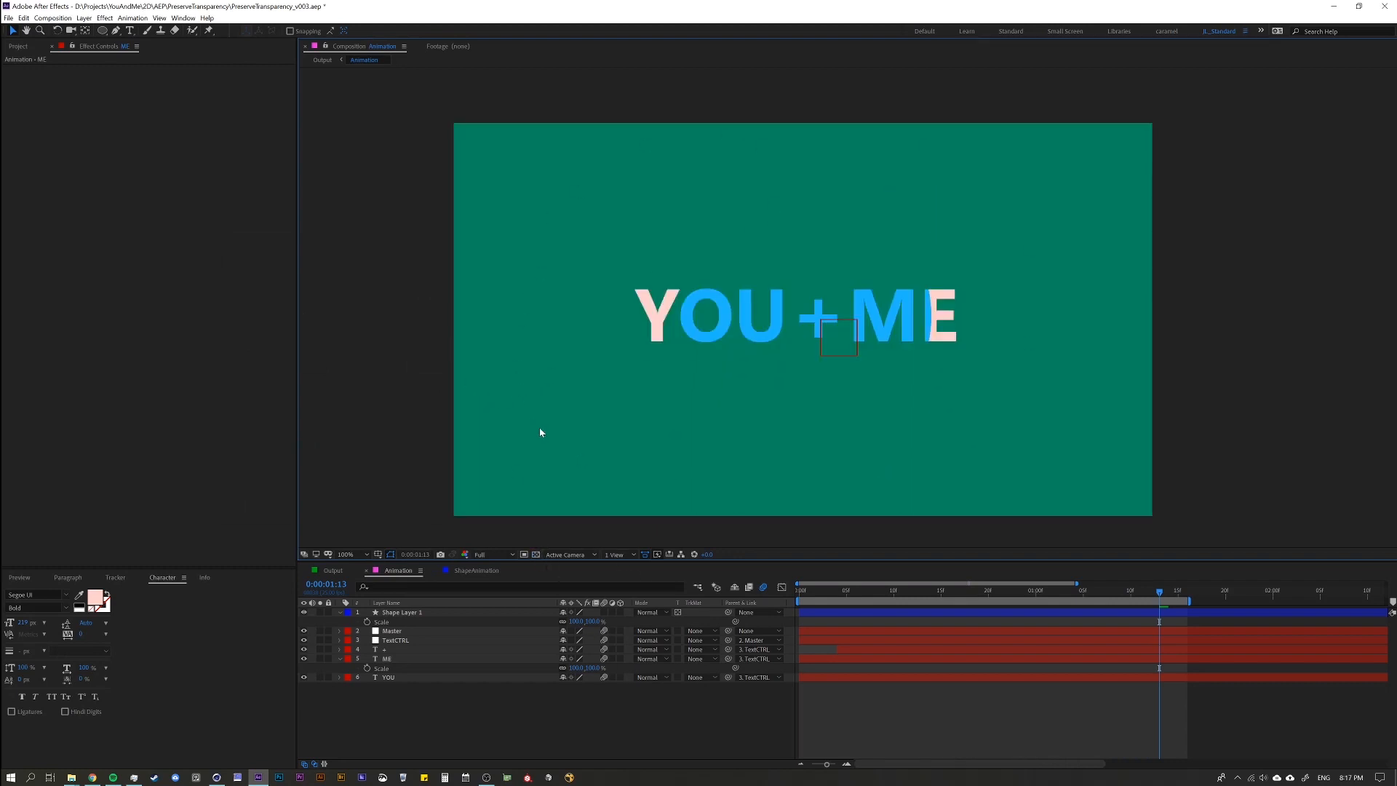
# Collapse the expanded layer properties and delete the circle layer, Shape Layer 1, from the Animation composition.
pyautogui.click(389, 658)
pyautogui.hotkey('ctrl', 'a')
pyautogui.click(340, 659)
pyautogui.click(377, 709)
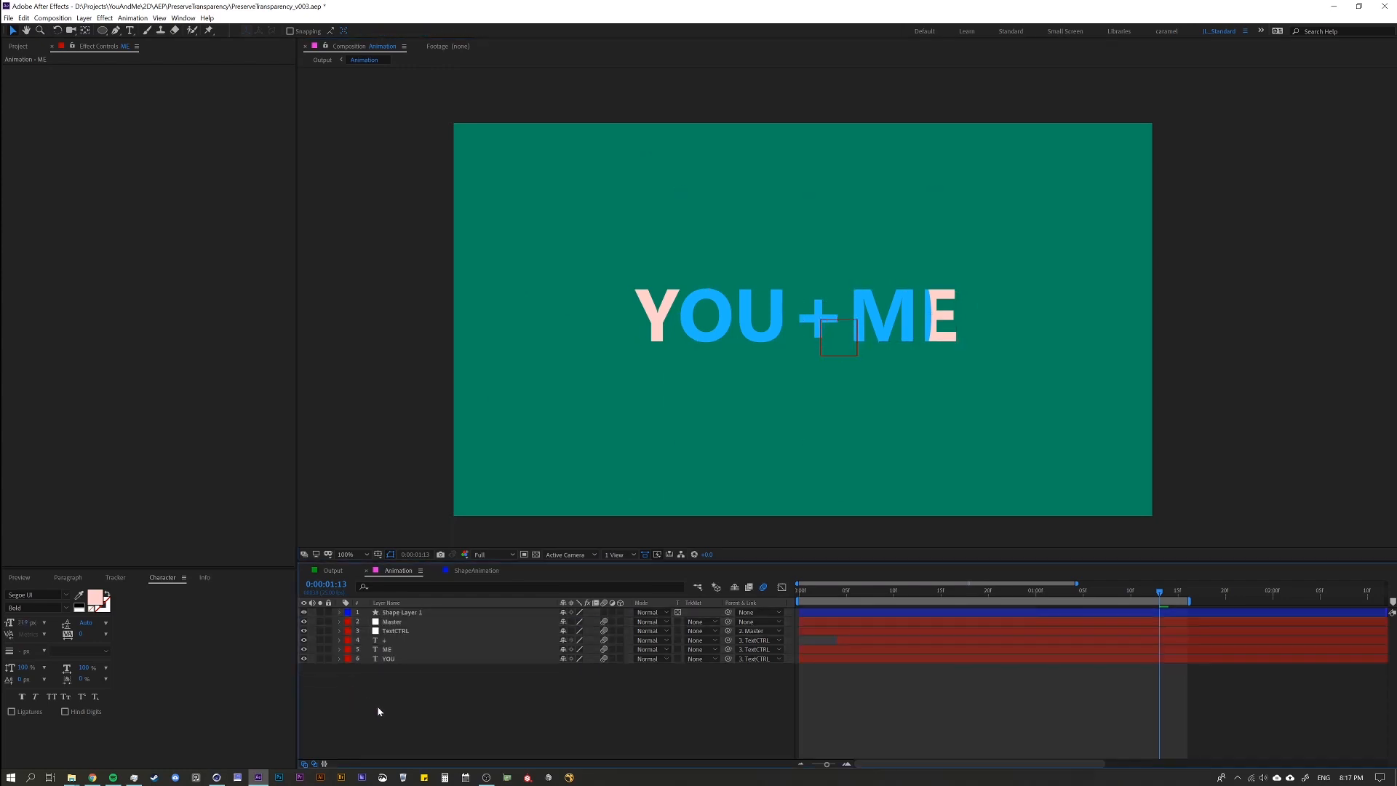
pyautogui.click(411, 615)
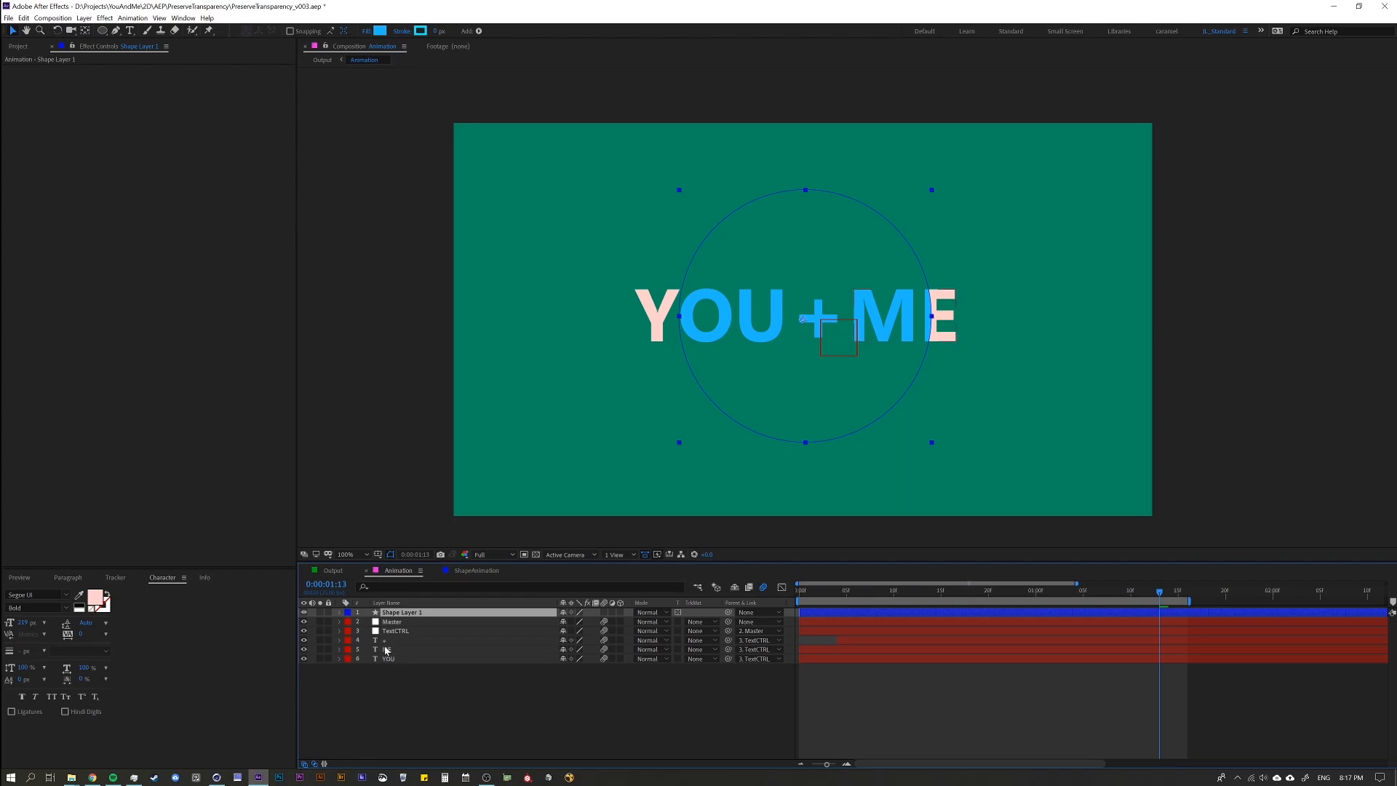
pyautogui.press('Delete')
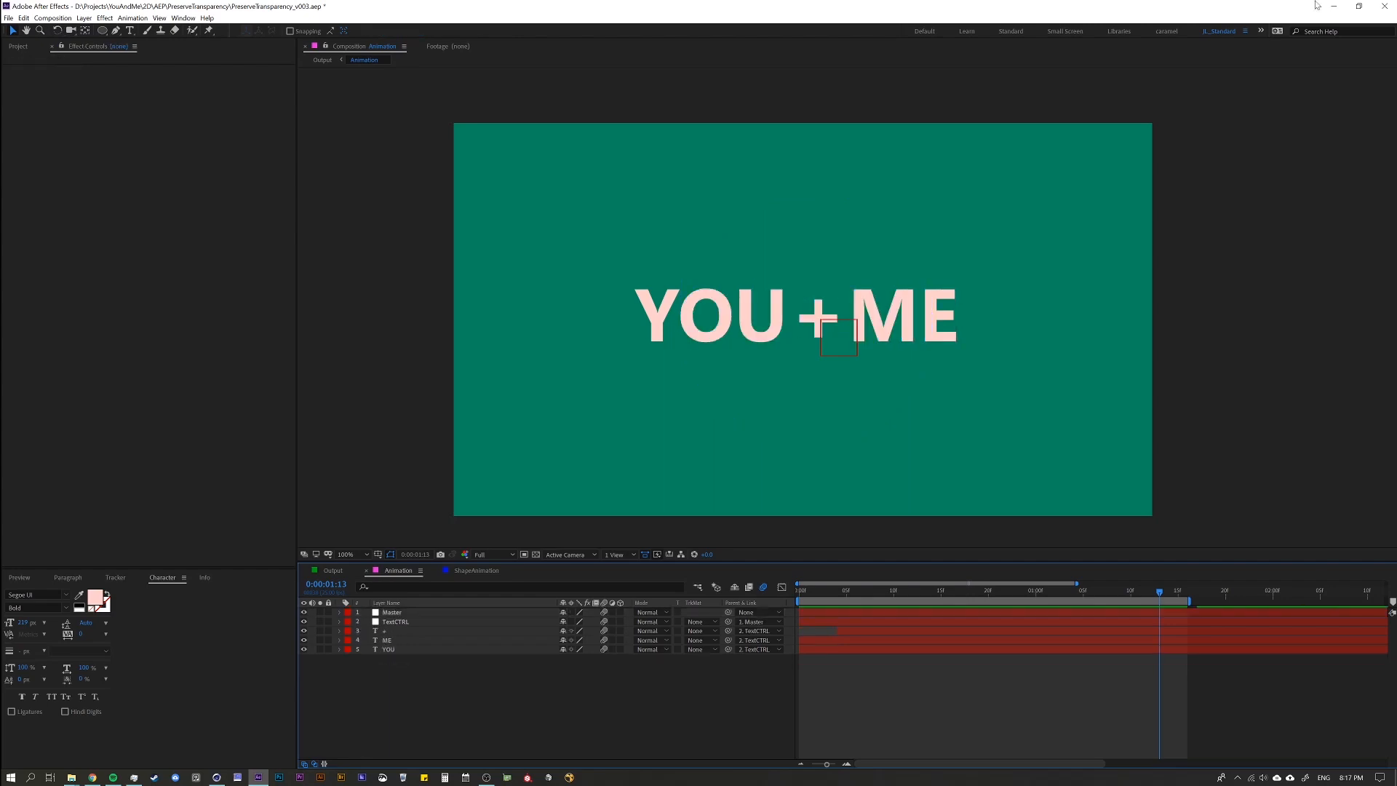
pyautogui.press('space')
pyautogui.press('space')
# Set the composition's background colour to black, 000000.
pyautogui.hotkey('ctrl', 'k')
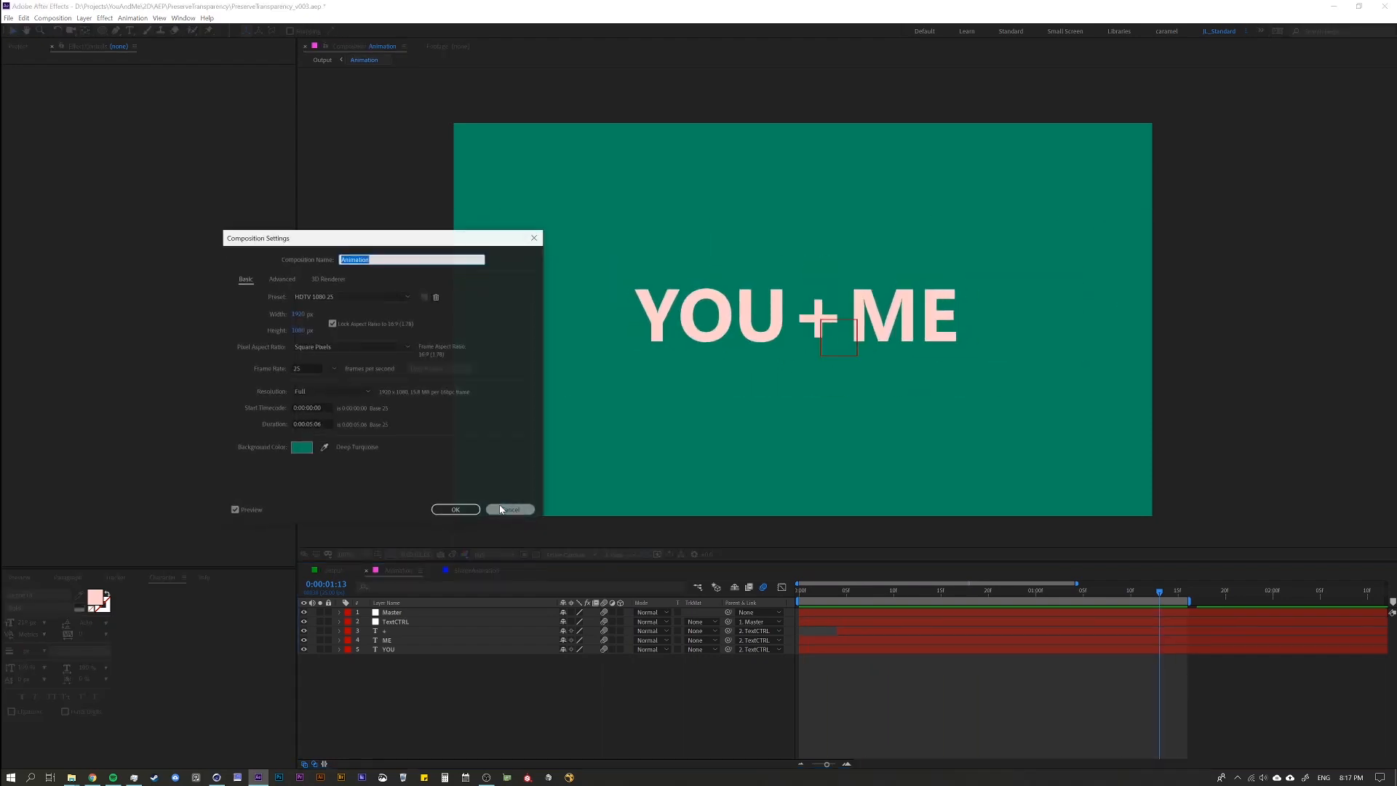
pyautogui.click(301, 446)
pyautogui.write('000000')
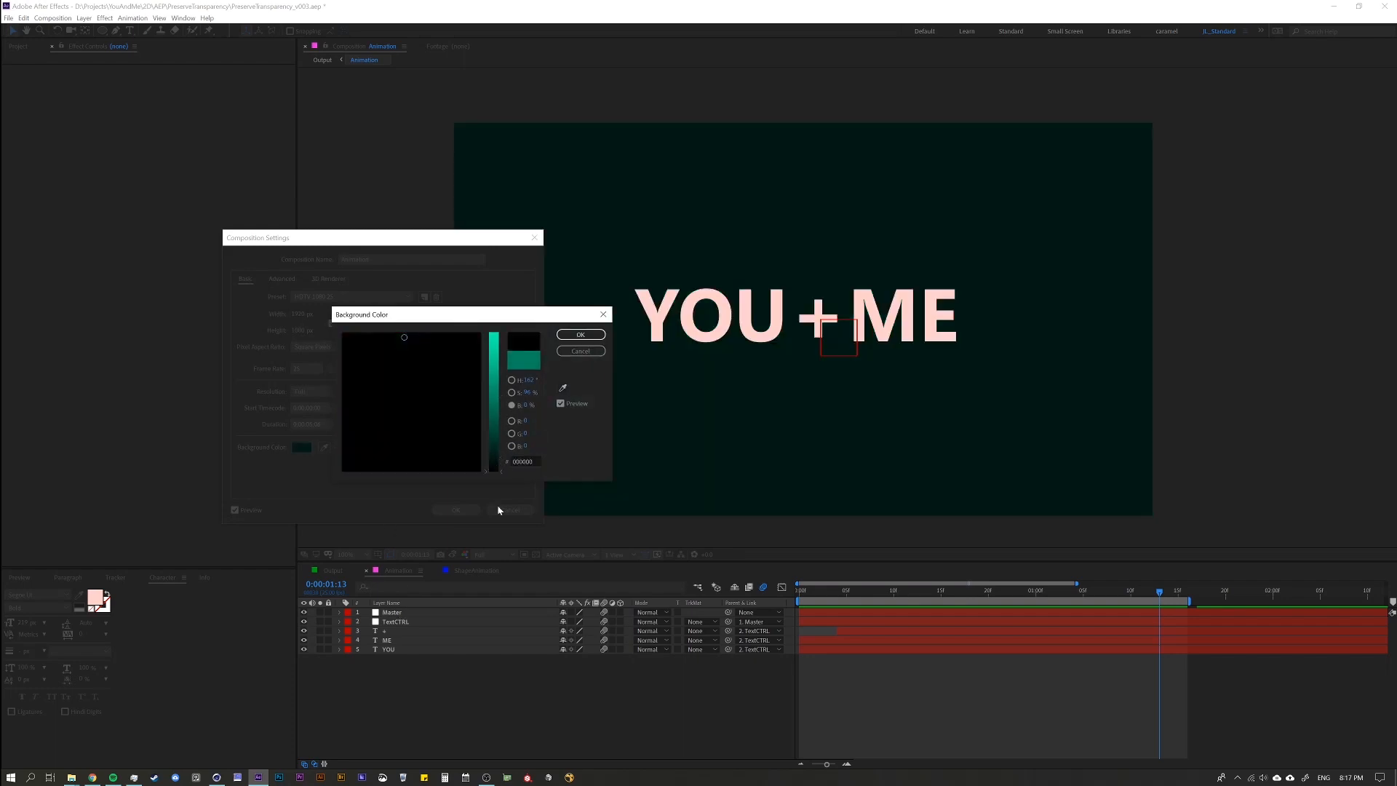
pyautogui.click(579, 335)
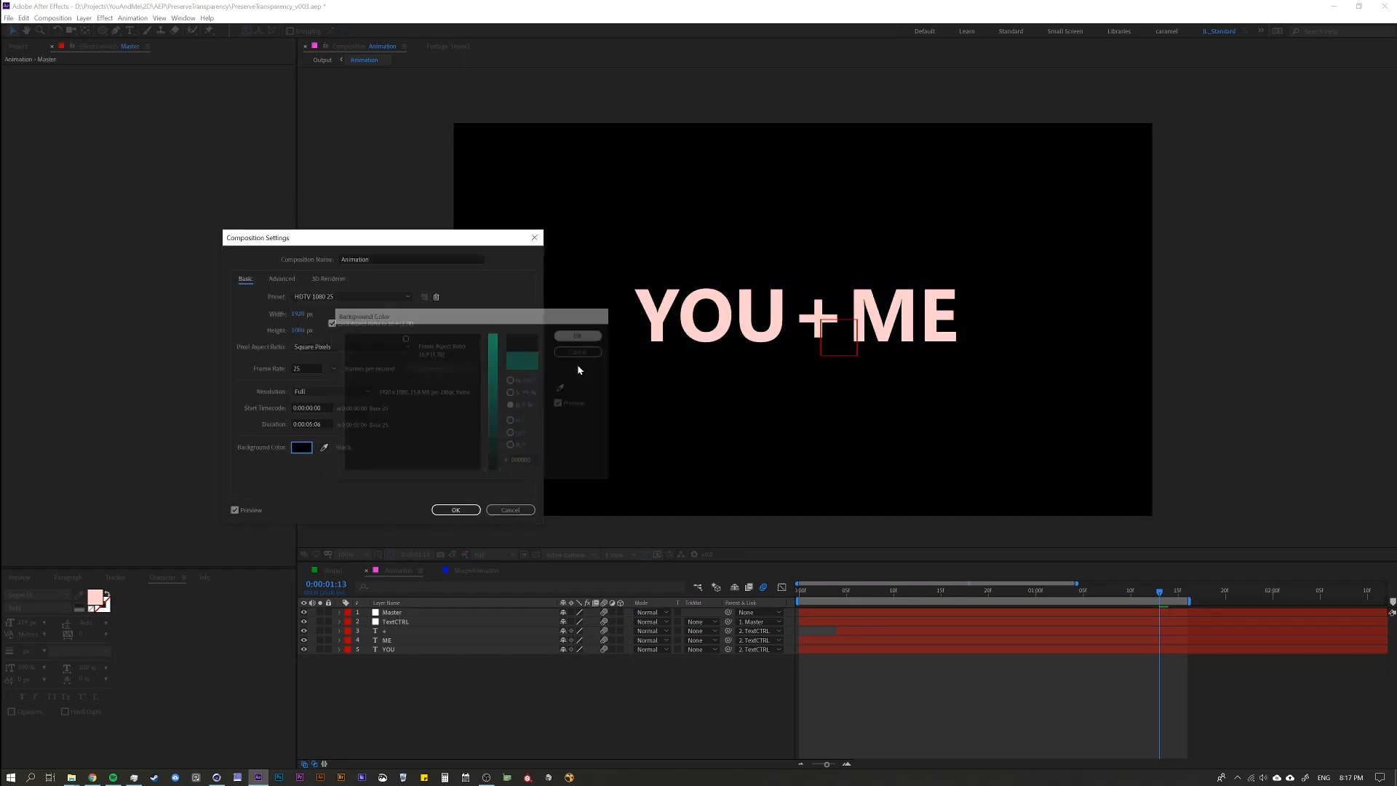
pyautogui.click(458, 510)
# Copy ShapeCTRL and all four shape layers from the ShapeAnimation composition into the Animation composition.
pyautogui.click(462, 572)
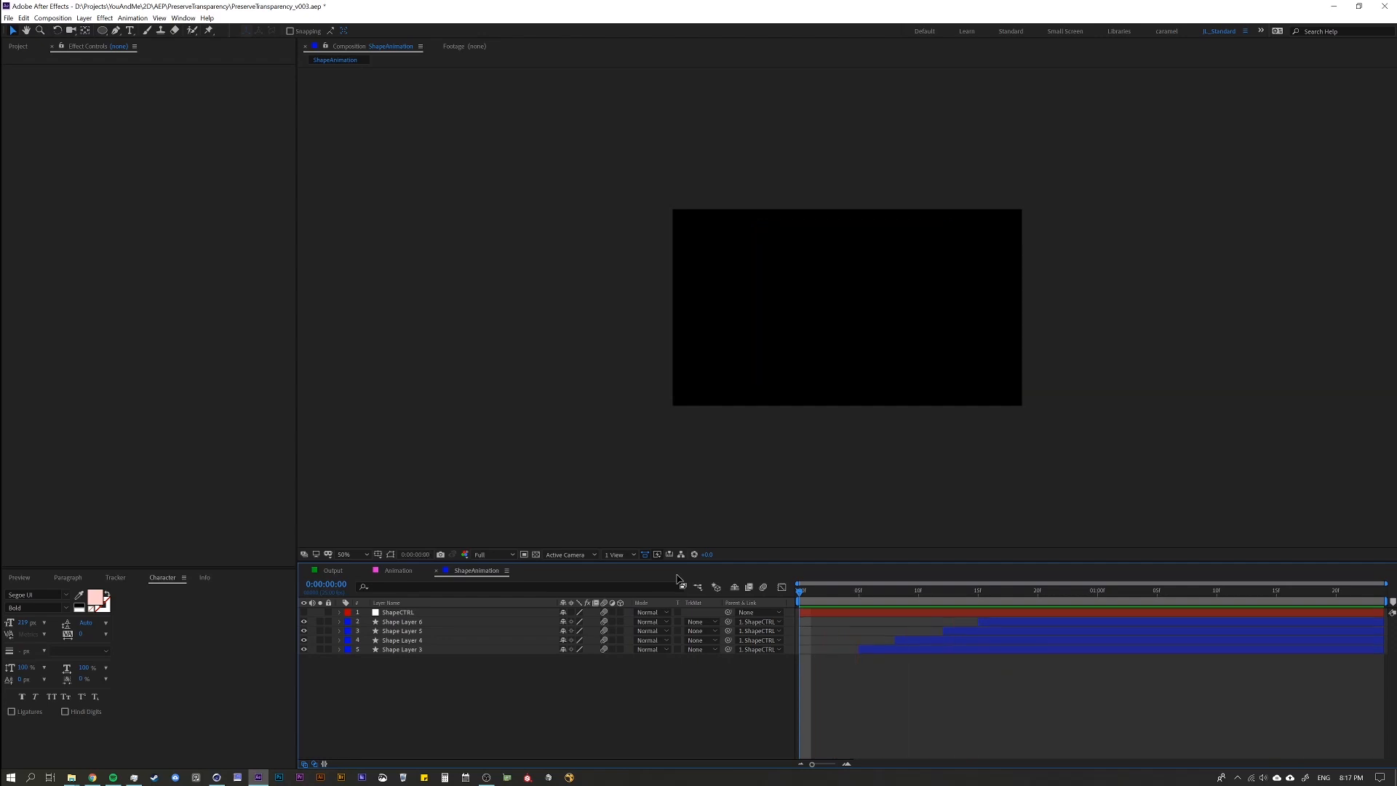
pyautogui.click(400, 614)
pyautogui.hotkey('ctrl', 'a')
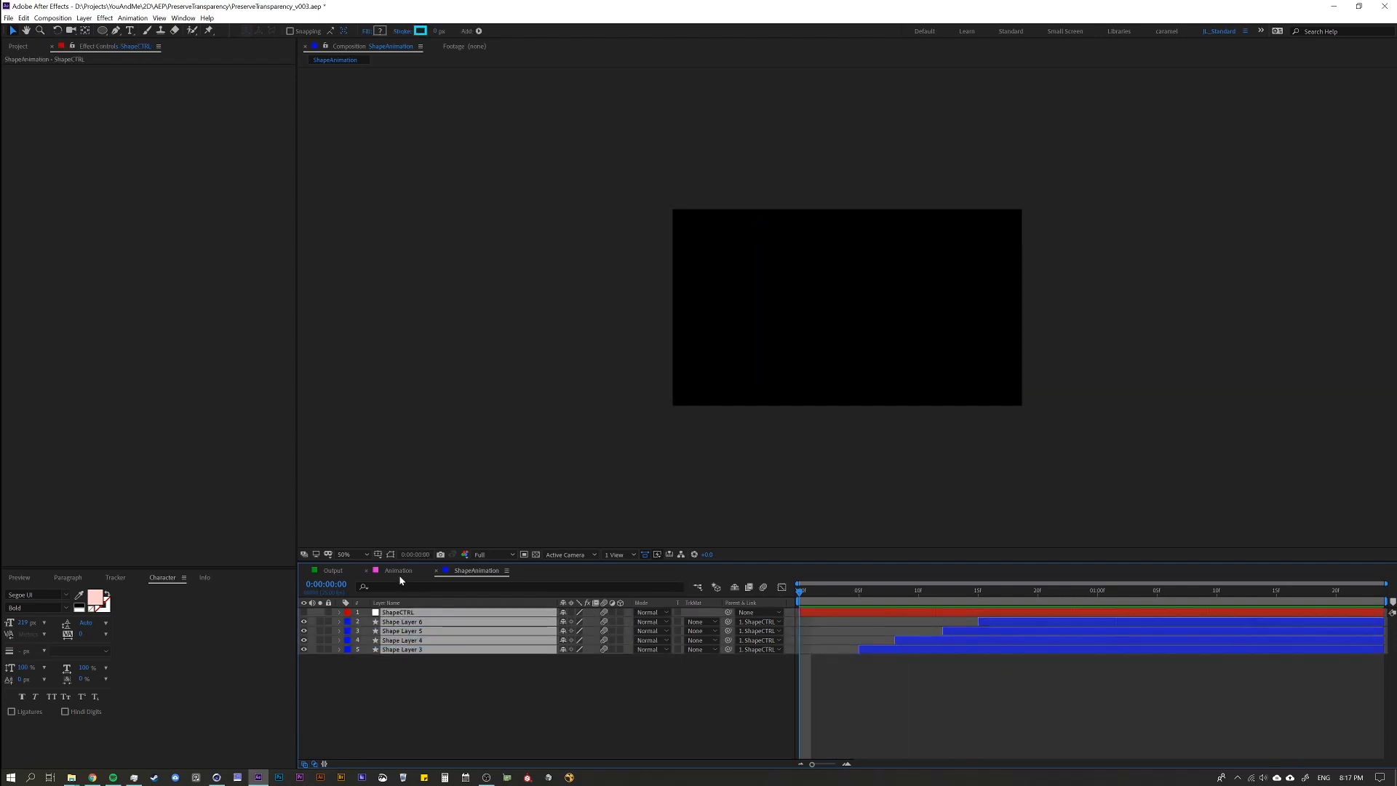
pyautogui.click(398, 569)
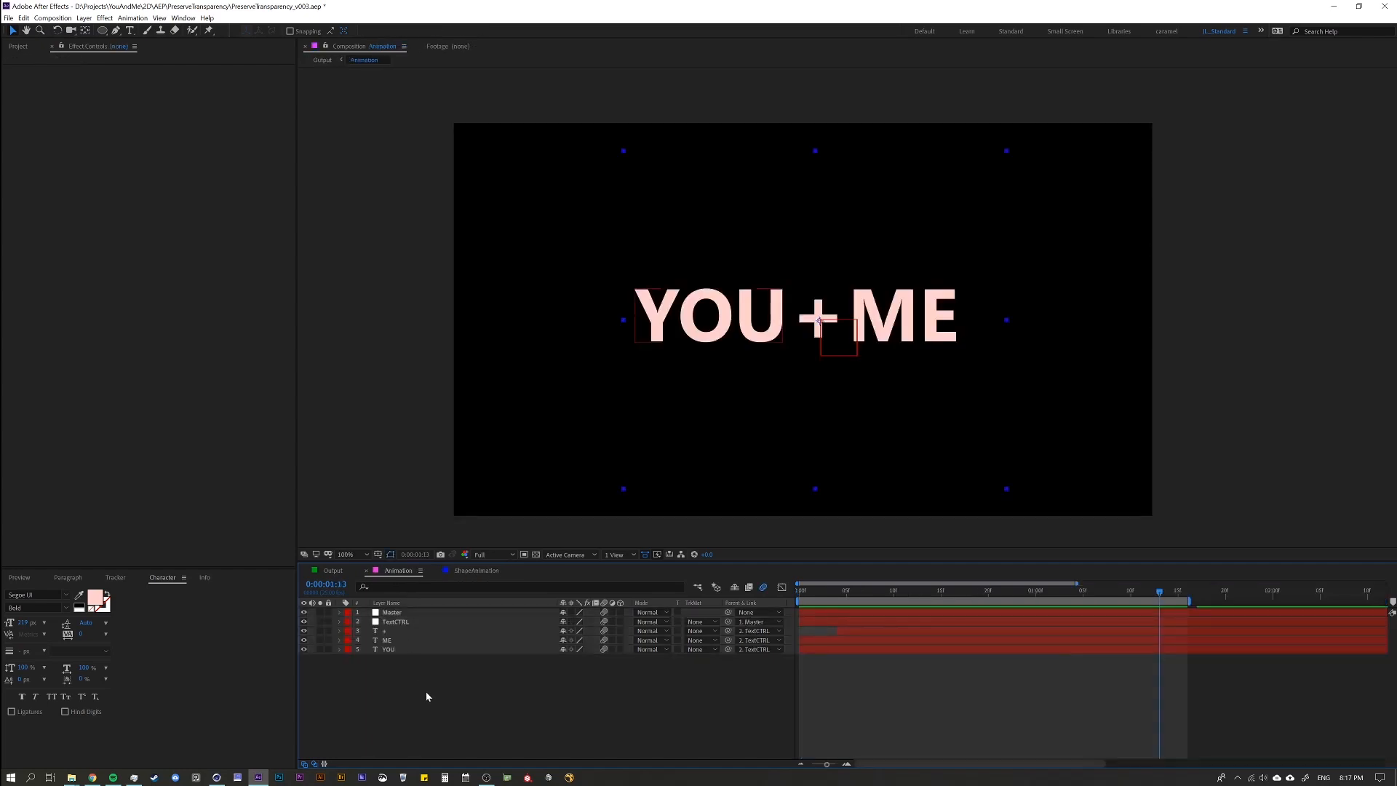
pyautogui.hotkey('ctrl', 'v')
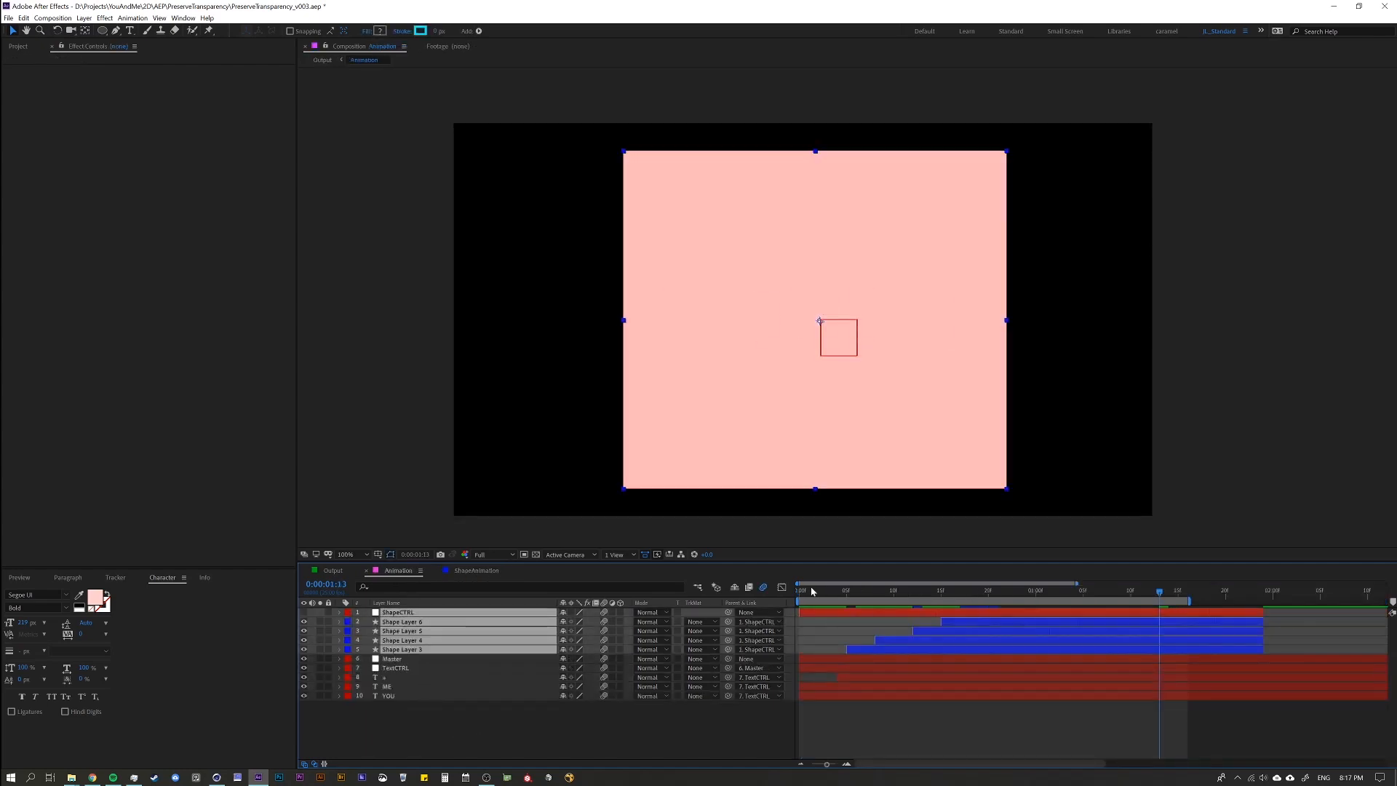
# Turn on Preserve Underlying Transparency for Shape Layers 3 to 6 and preview the animation.
pyautogui.moveTo(815, 593); pyautogui.dragTo(946, 601)
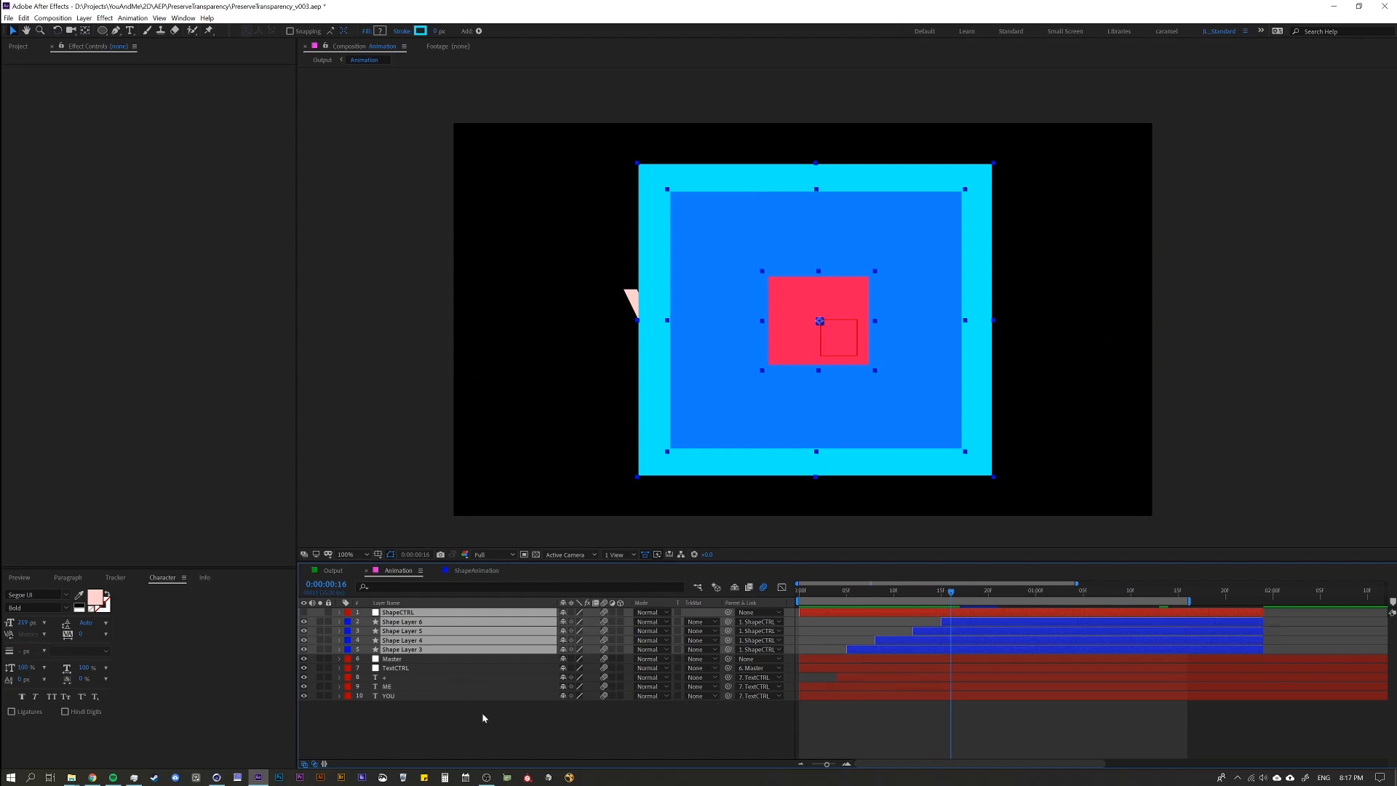
pyautogui.keyDown('ctrl'); pyautogui.click(464, 615); pyautogui.keyUp('ctrl')
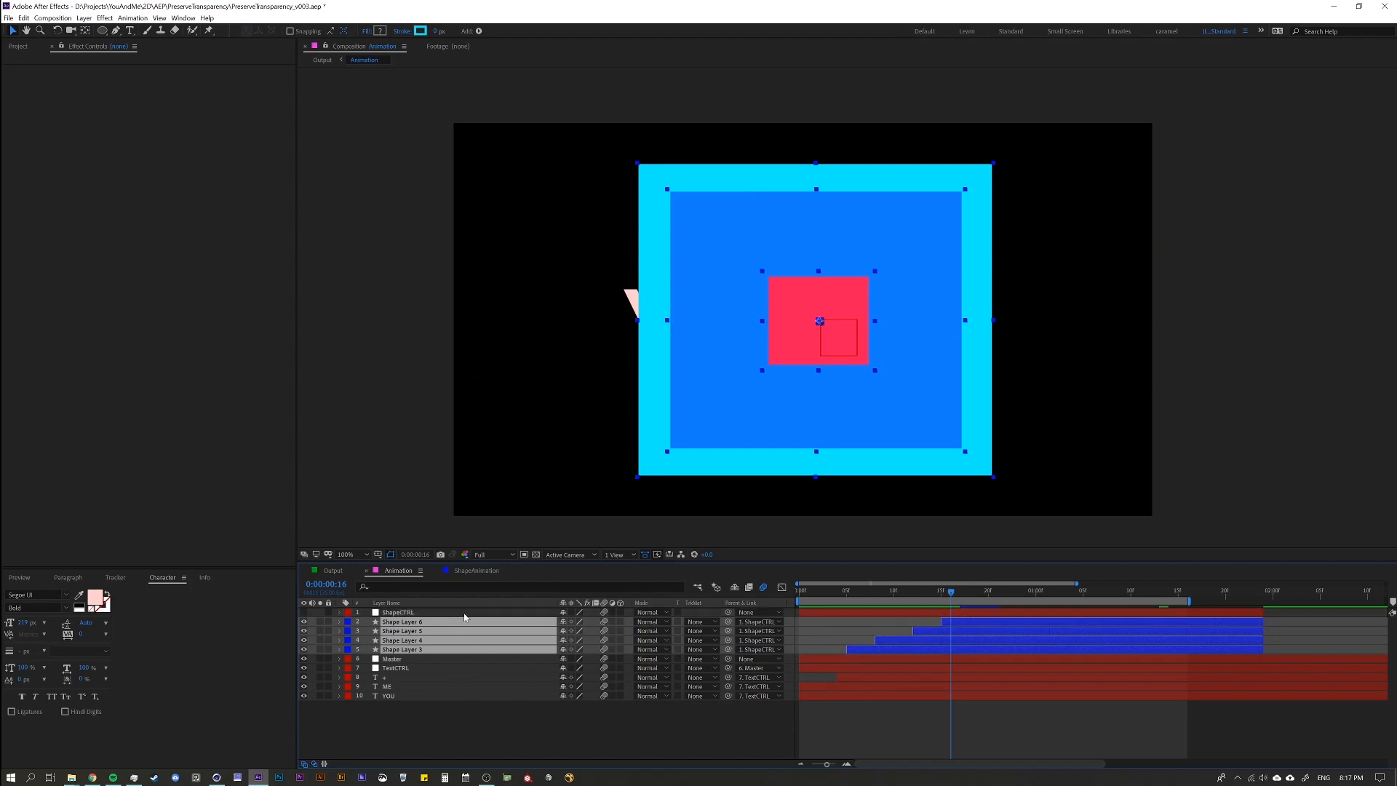
pyautogui.click(677, 622)
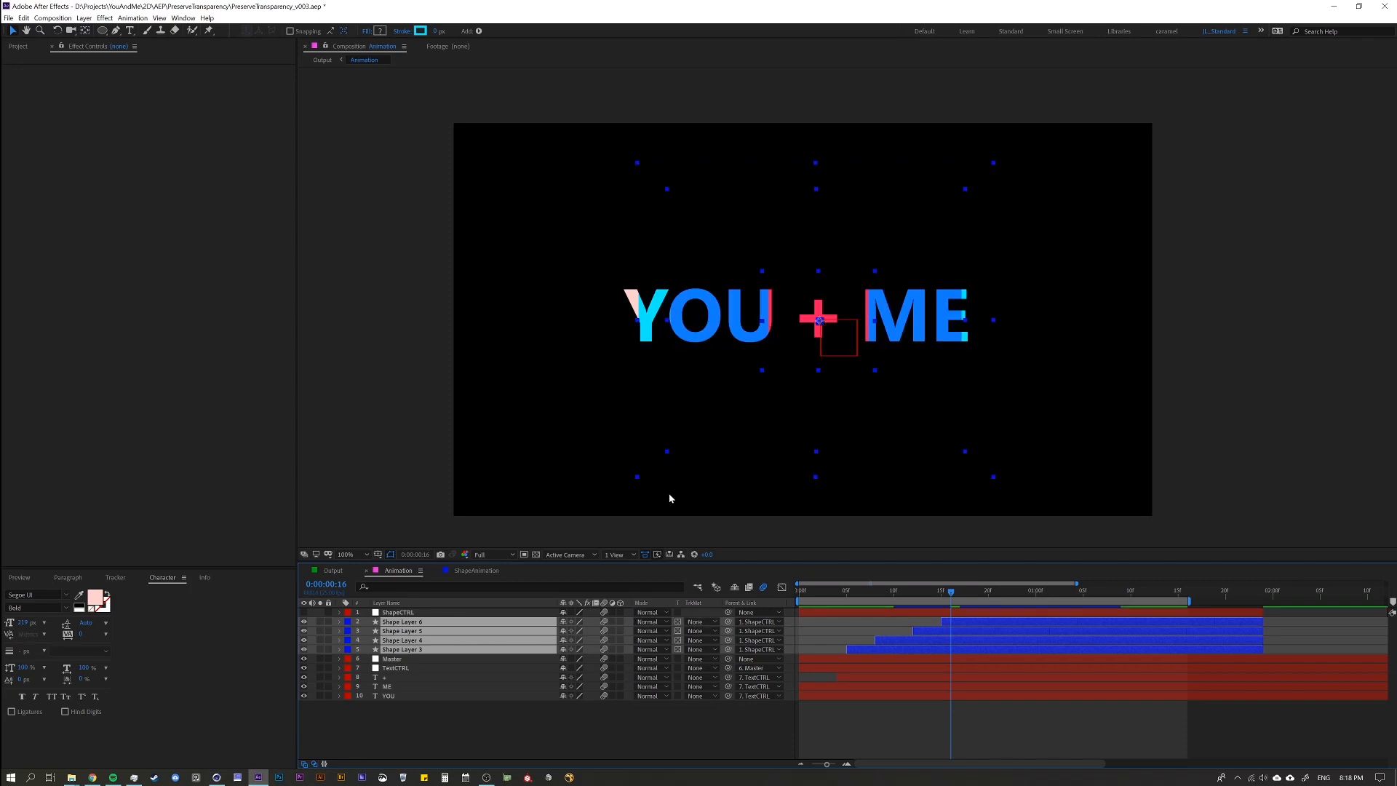
pyautogui.press('space')
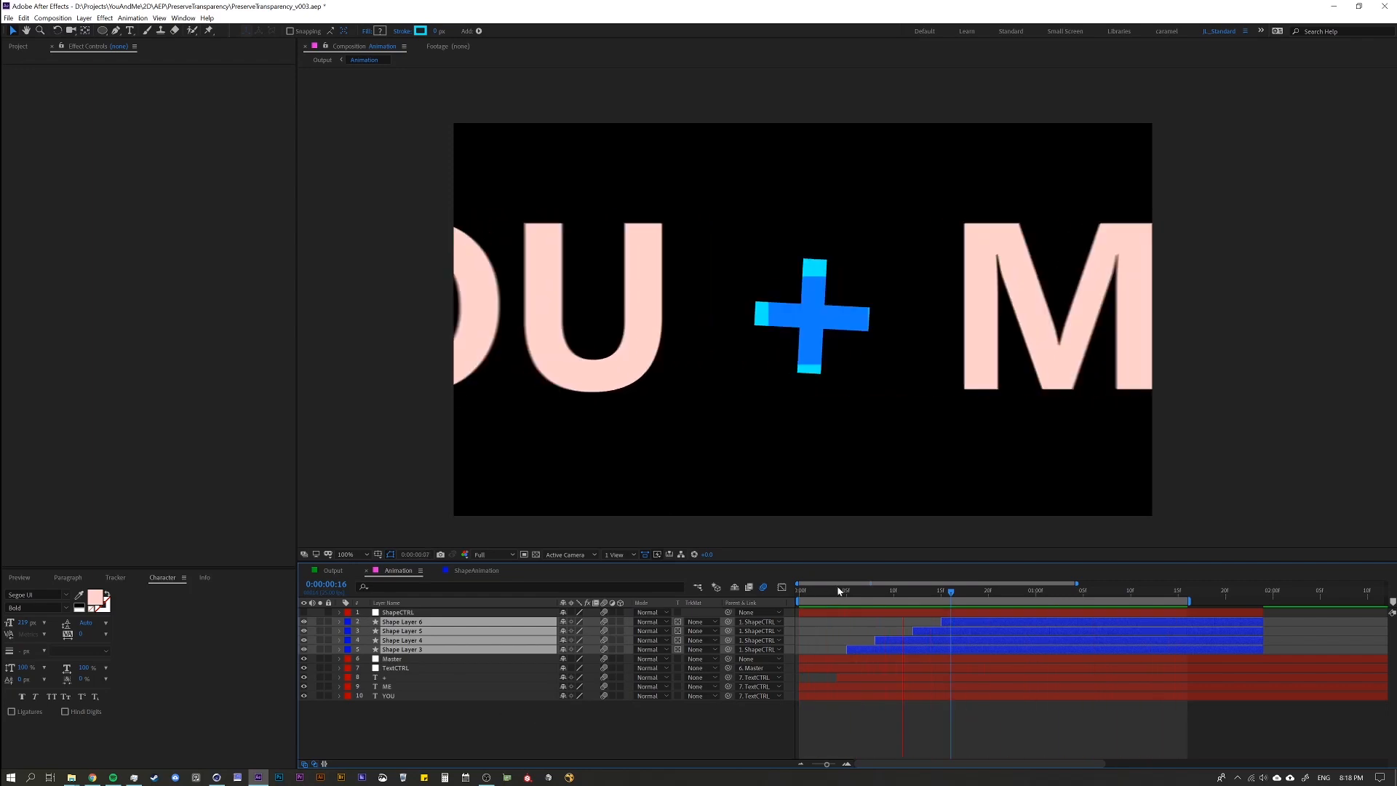
# Try moving the + layer's last Rotation keyframe to about 0:00:01:04, and undo the move.
pyautogui.click(873, 598)
pyautogui.click(440, 727)
pyautogui.click(440, 678)
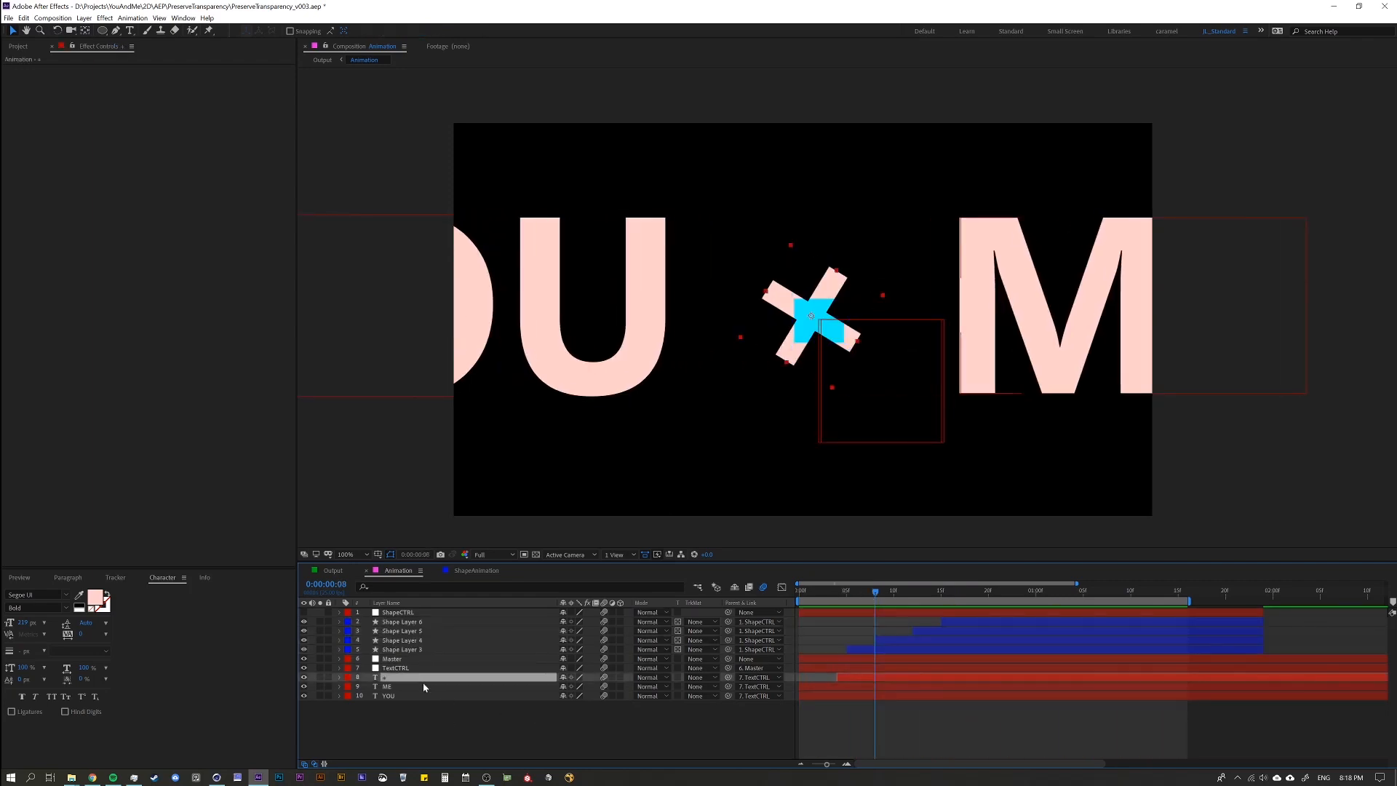
pyautogui.press('u')
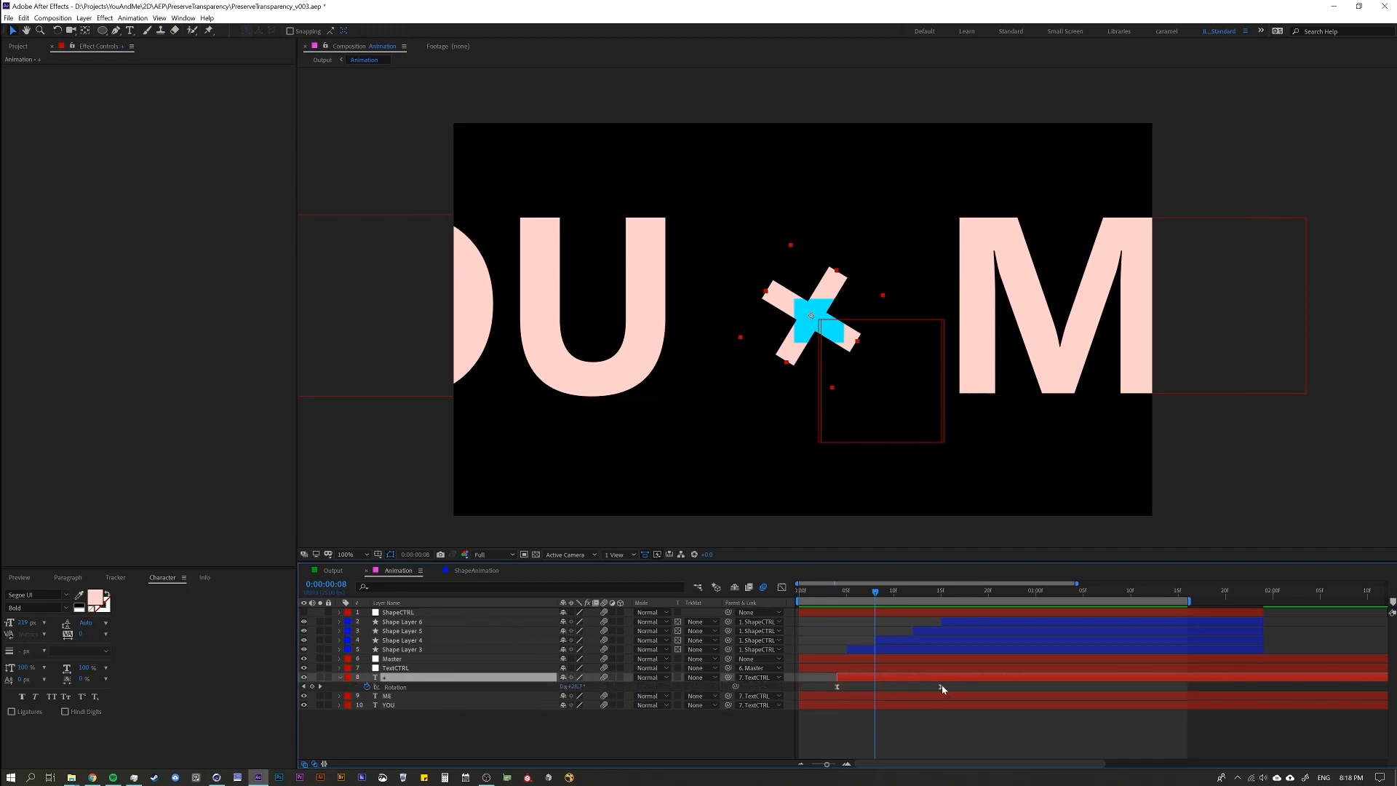
pyautogui.moveTo(941, 687); pyautogui.dragTo(1073, 687)
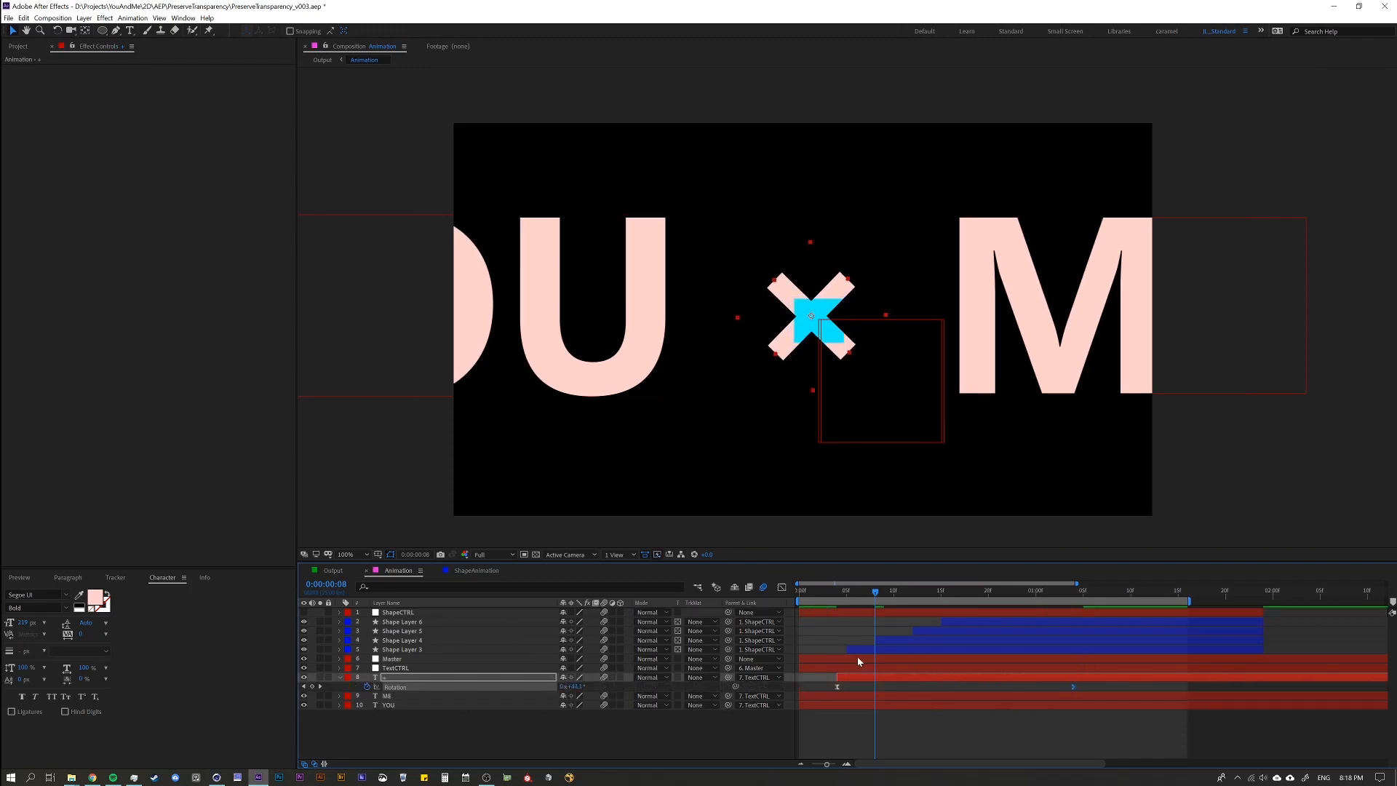
pyautogui.hotkey('ctrl', 'z')
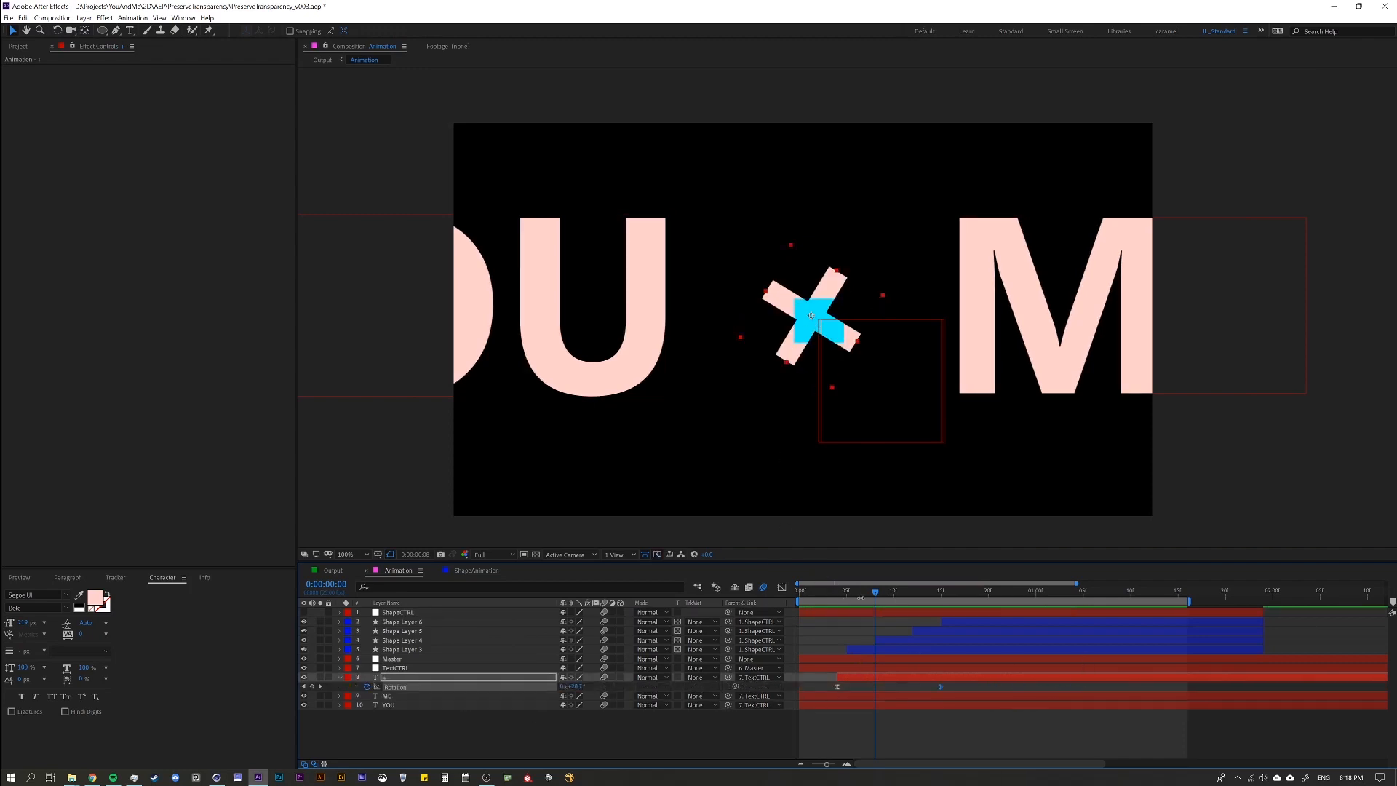
# Set the current time to 0:00:01:07 and collapse the + layer's properties, leaving no layer selected.
pyautogui.moveTo(873, 598); pyautogui.dragTo(1100, 606)
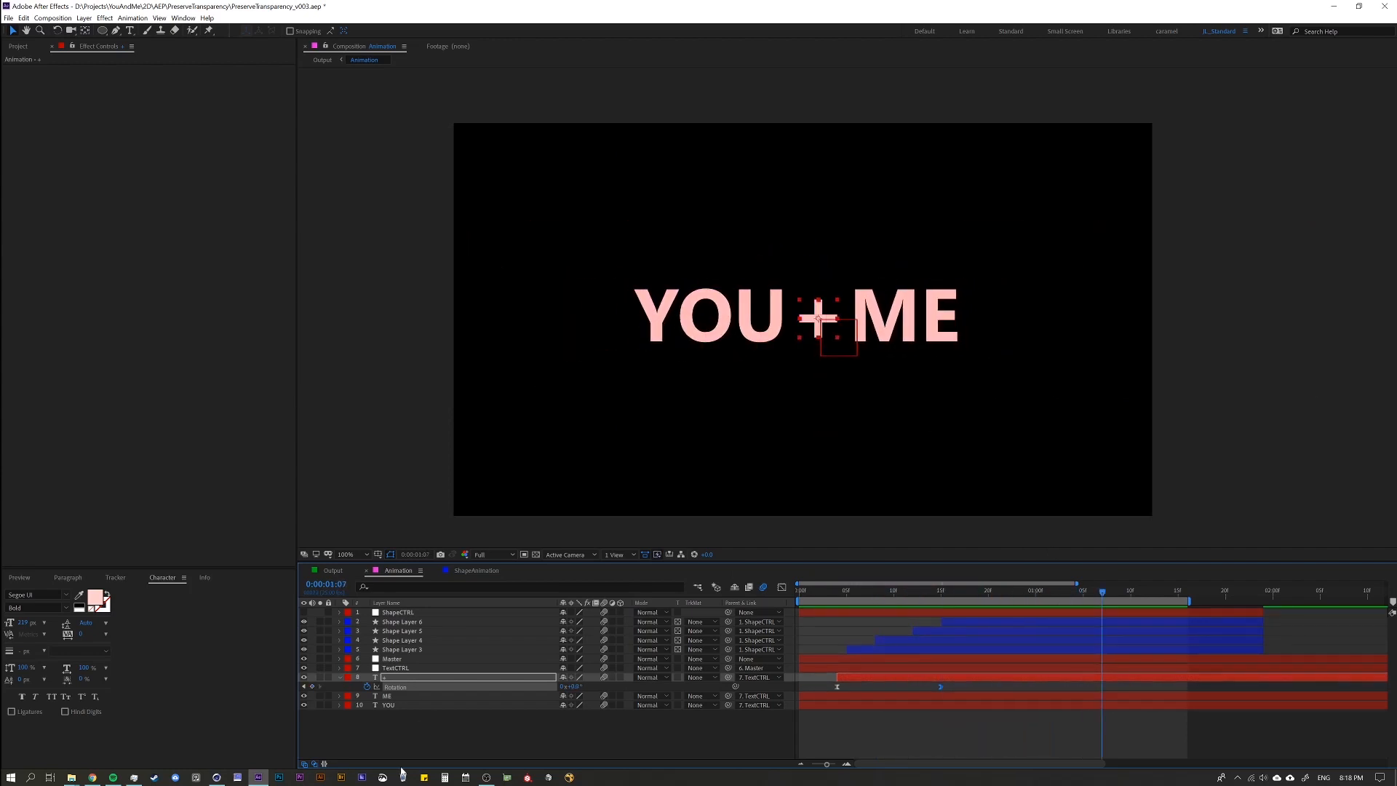
pyautogui.click(339, 681)
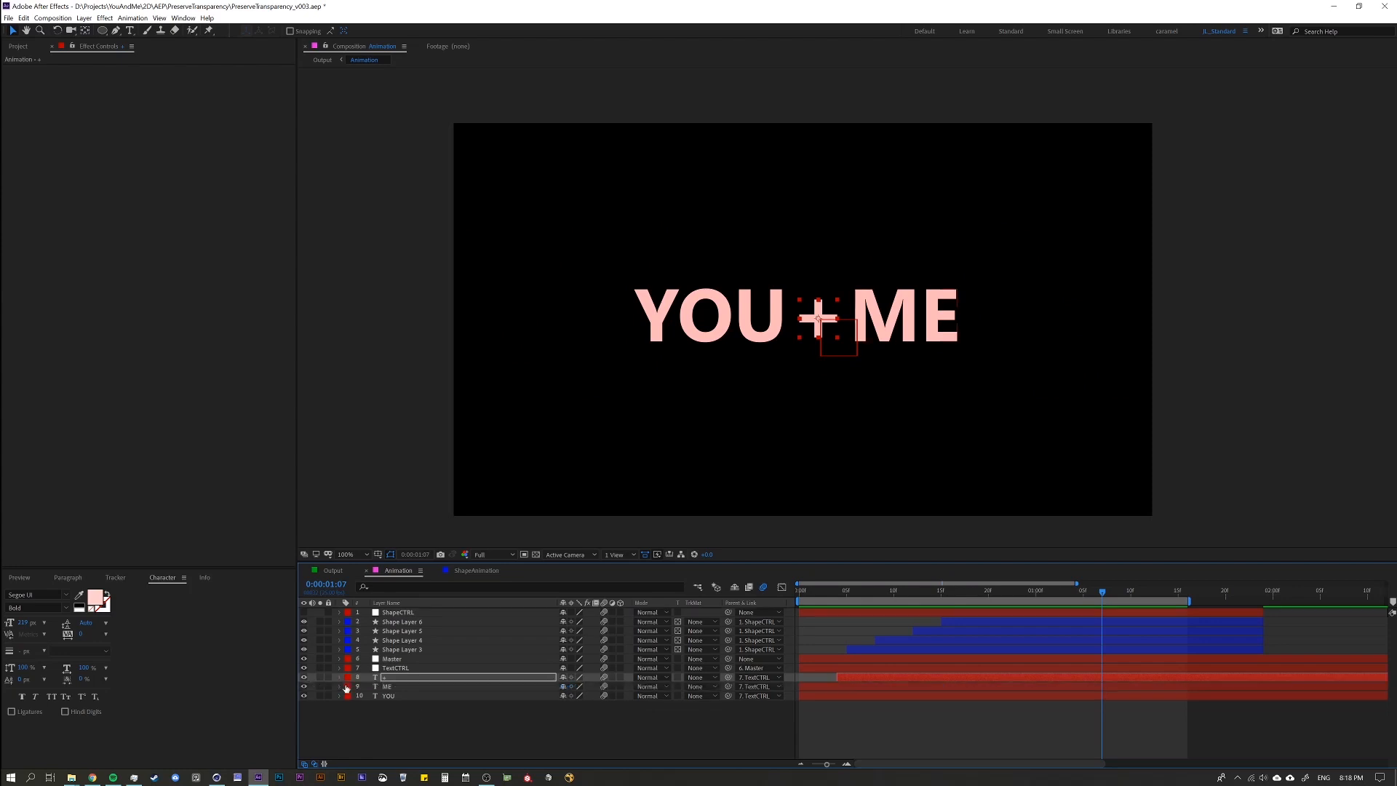
pyautogui.click(415, 630)
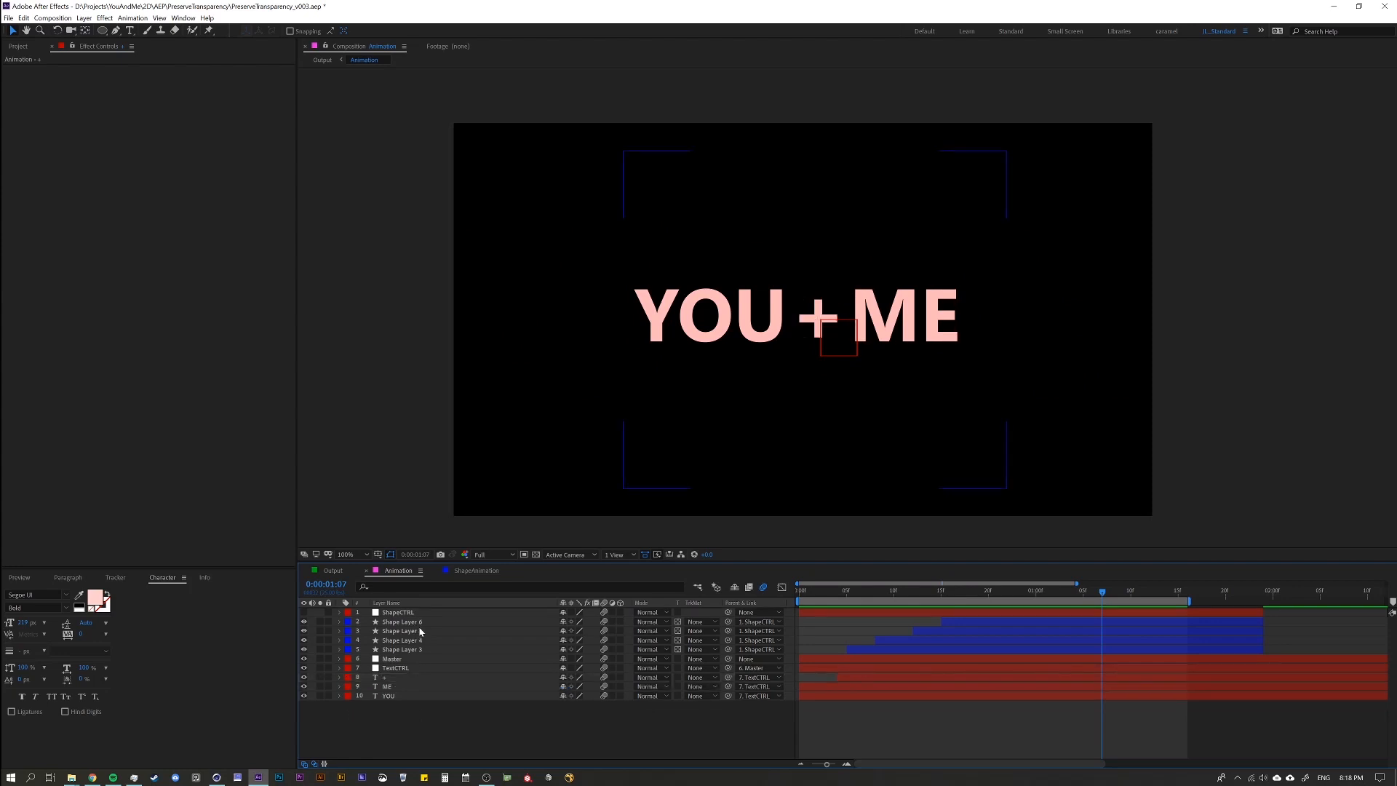
pyautogui.click(390, 615)
pyautogui.click(393, 620)
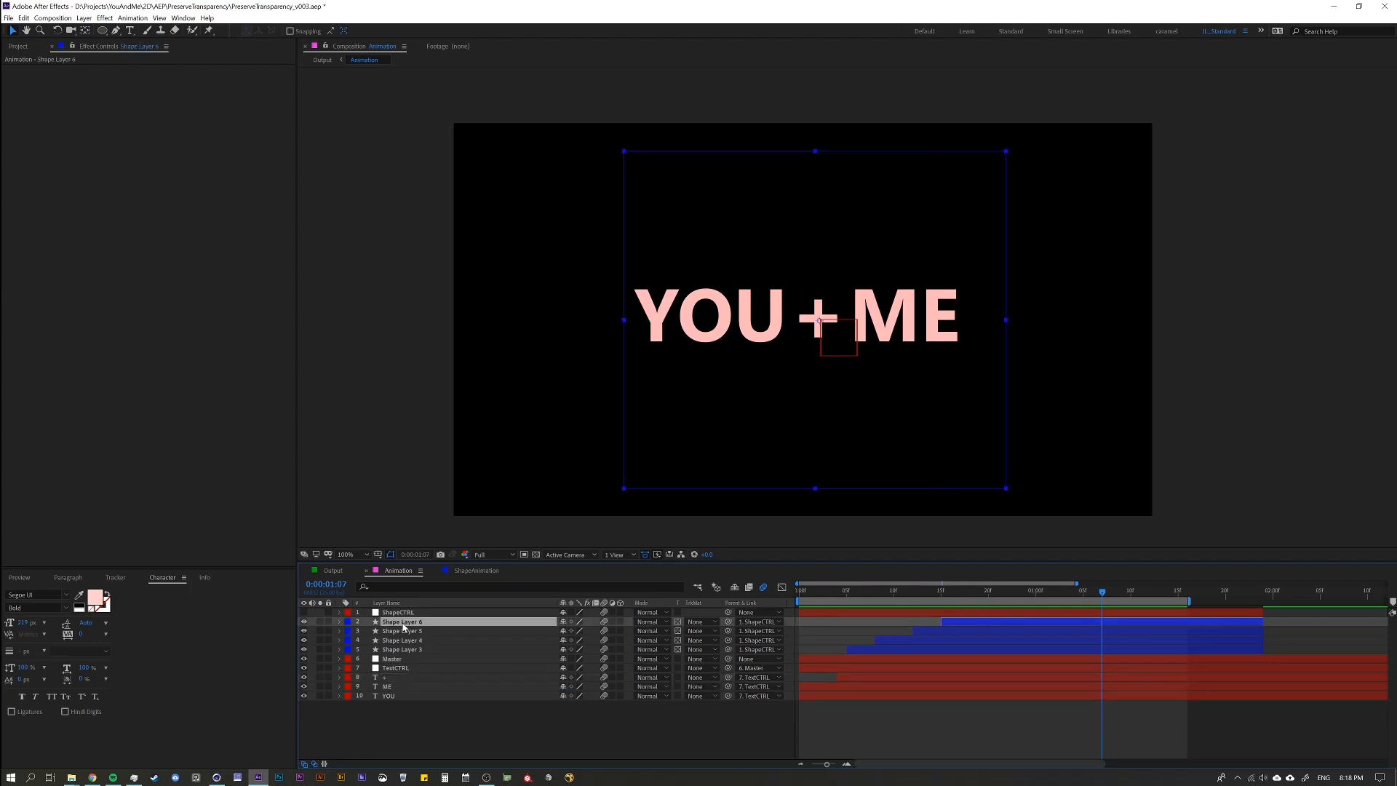
pyautogui.click(419, 705)
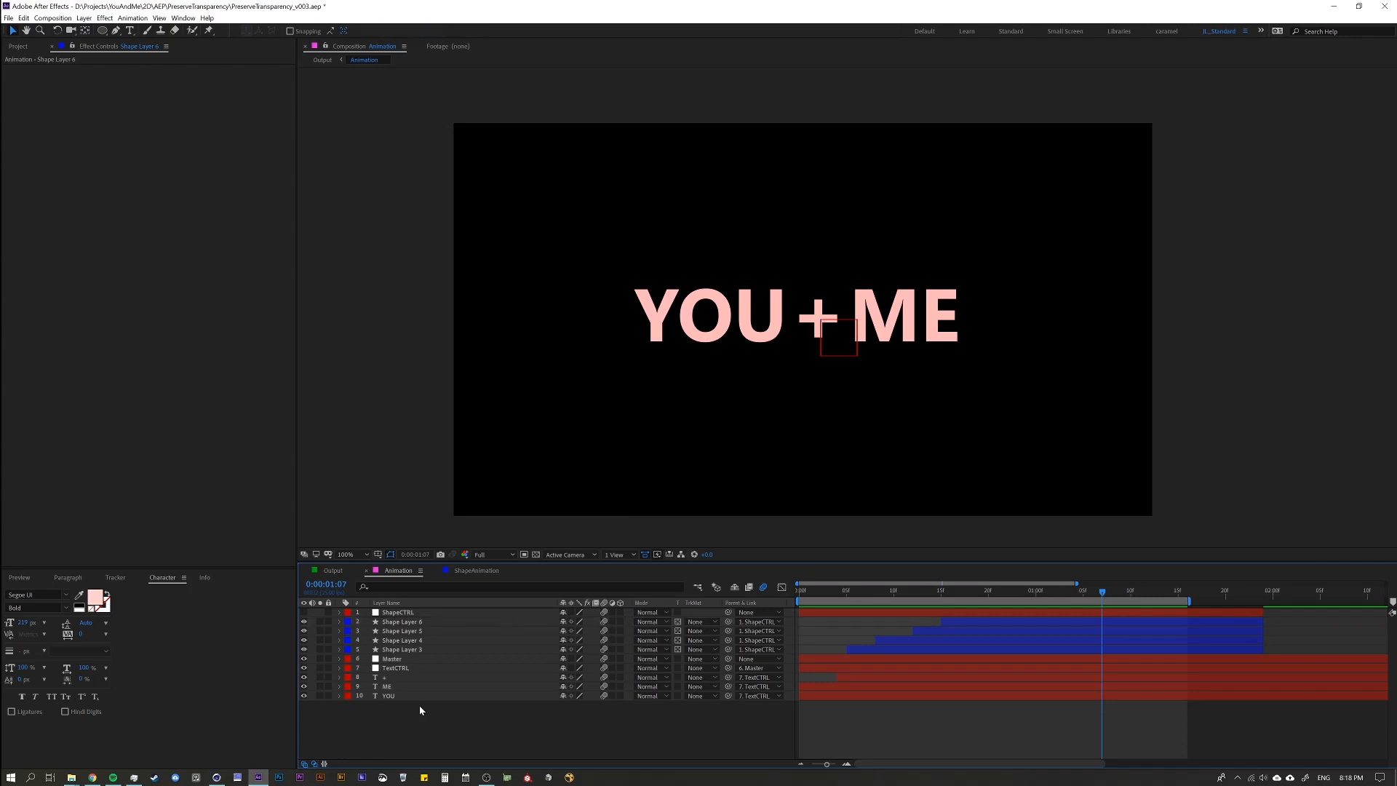
# Create a near-black solid at composition size and place it beneath all other layers in the Animation composition.
pyautogui.hotkey('ctrl', 'y')
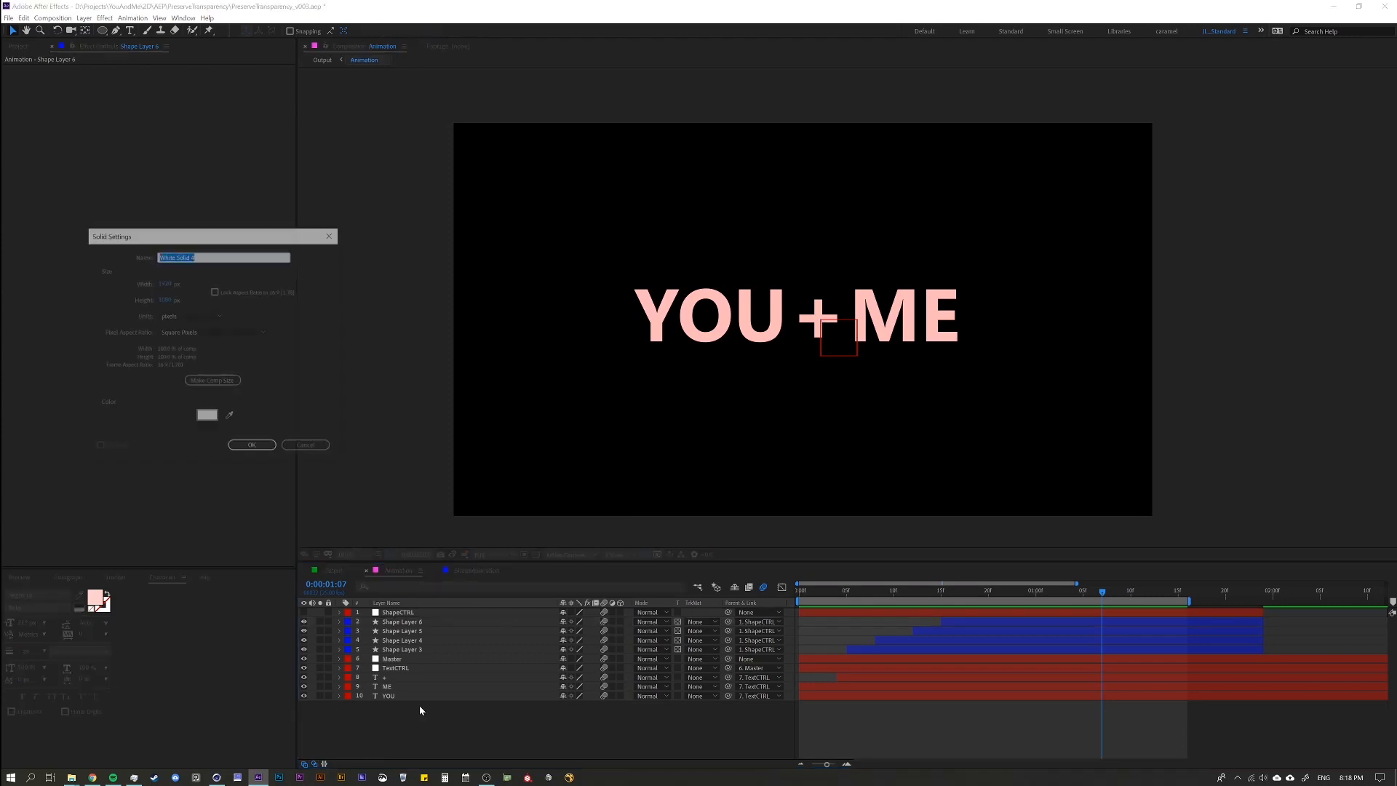
pyautogui.click(207, 416)
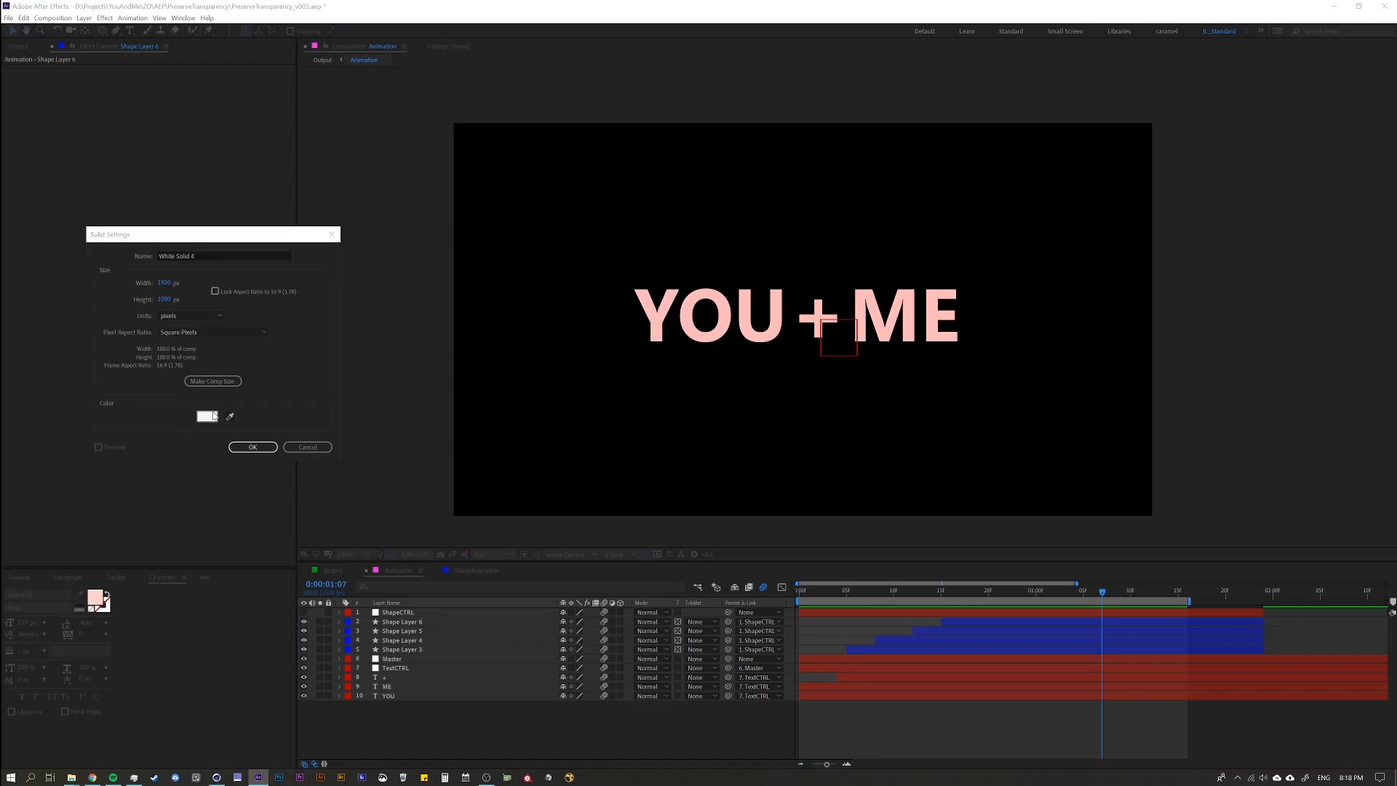
pyautogui.click(494, 455)
pyautogui.moveTo(494, 456); pyautogui.dragTo(494, 471)
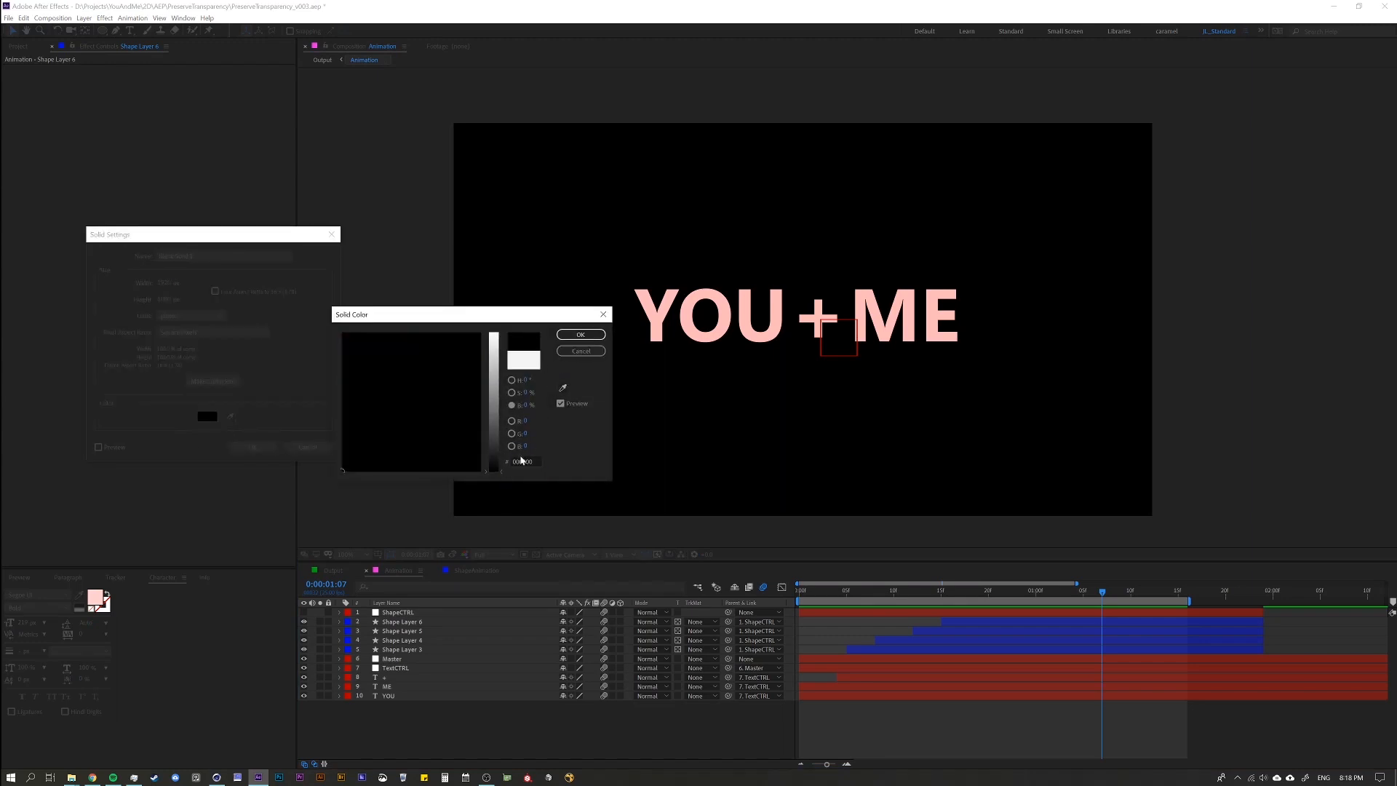
pyautogui.click(496, 464)
pyautogui.click(578, 337)
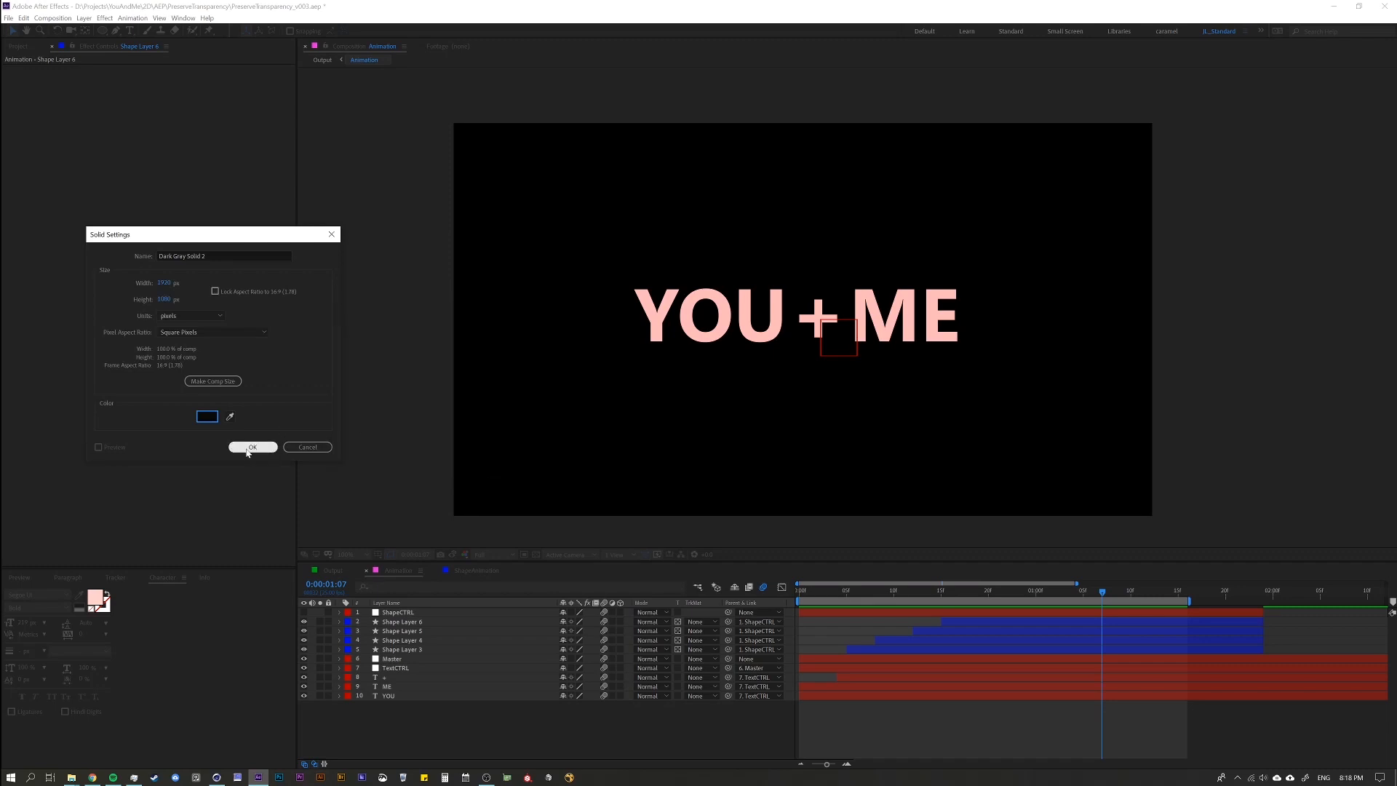
pyautogui.click(269, 449)
pyautogui.hotkey('ctrl', 'shift', '[')
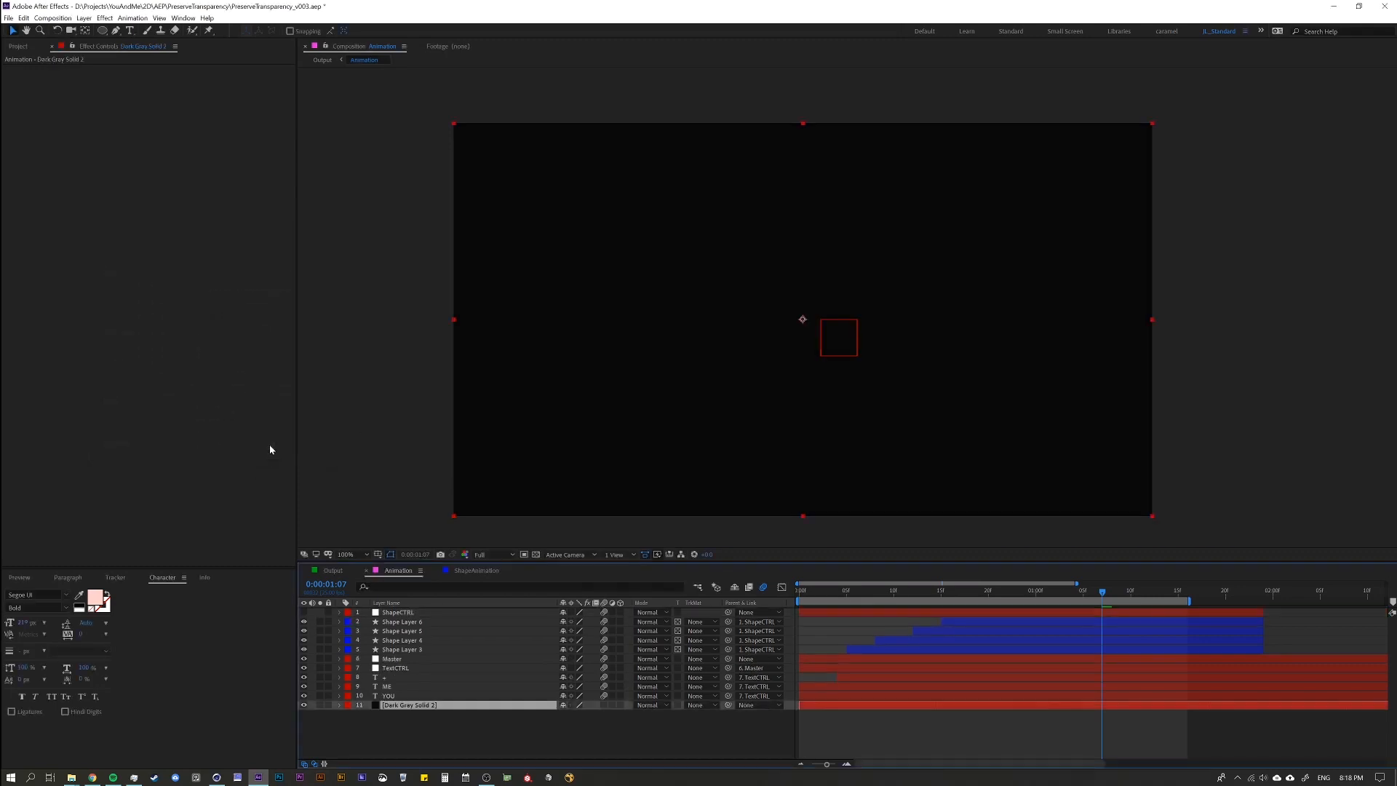
pyautogui.click(422, 725)
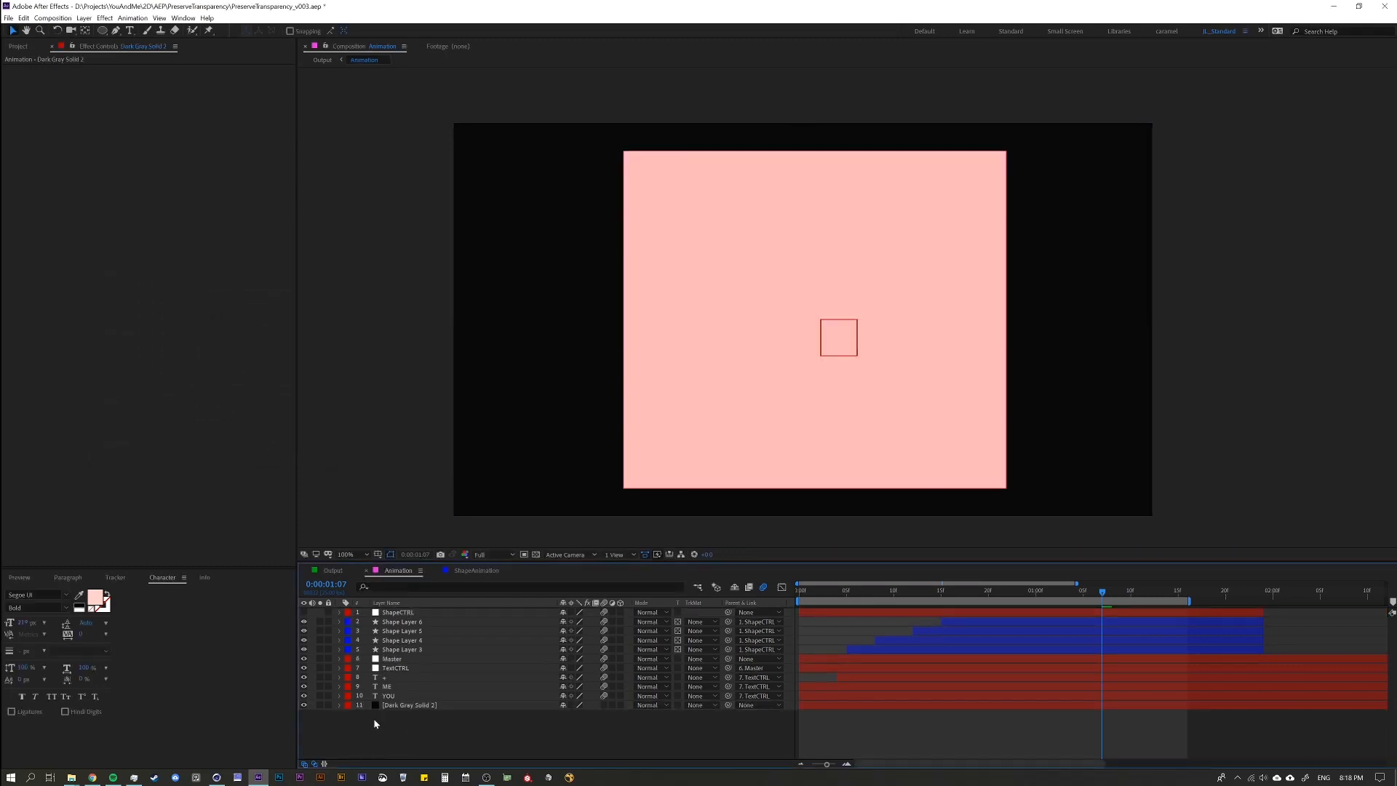
pyautogui.click(407, 705)
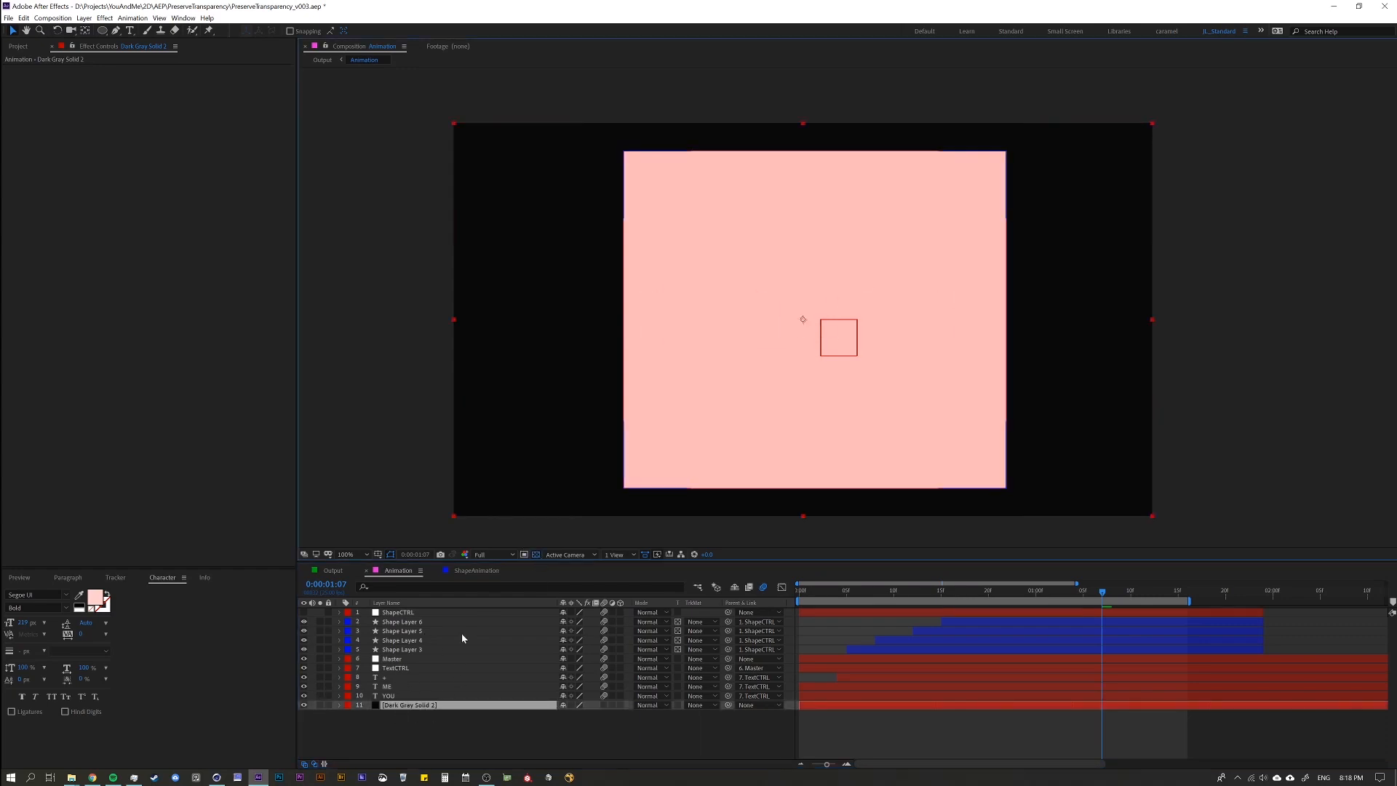
# Compare the shapes with the dark solid hidden and shown, checking the shape and text layers at 0:00:01:07 and 0:00:00:09.
pyautogui.click(303, 705)
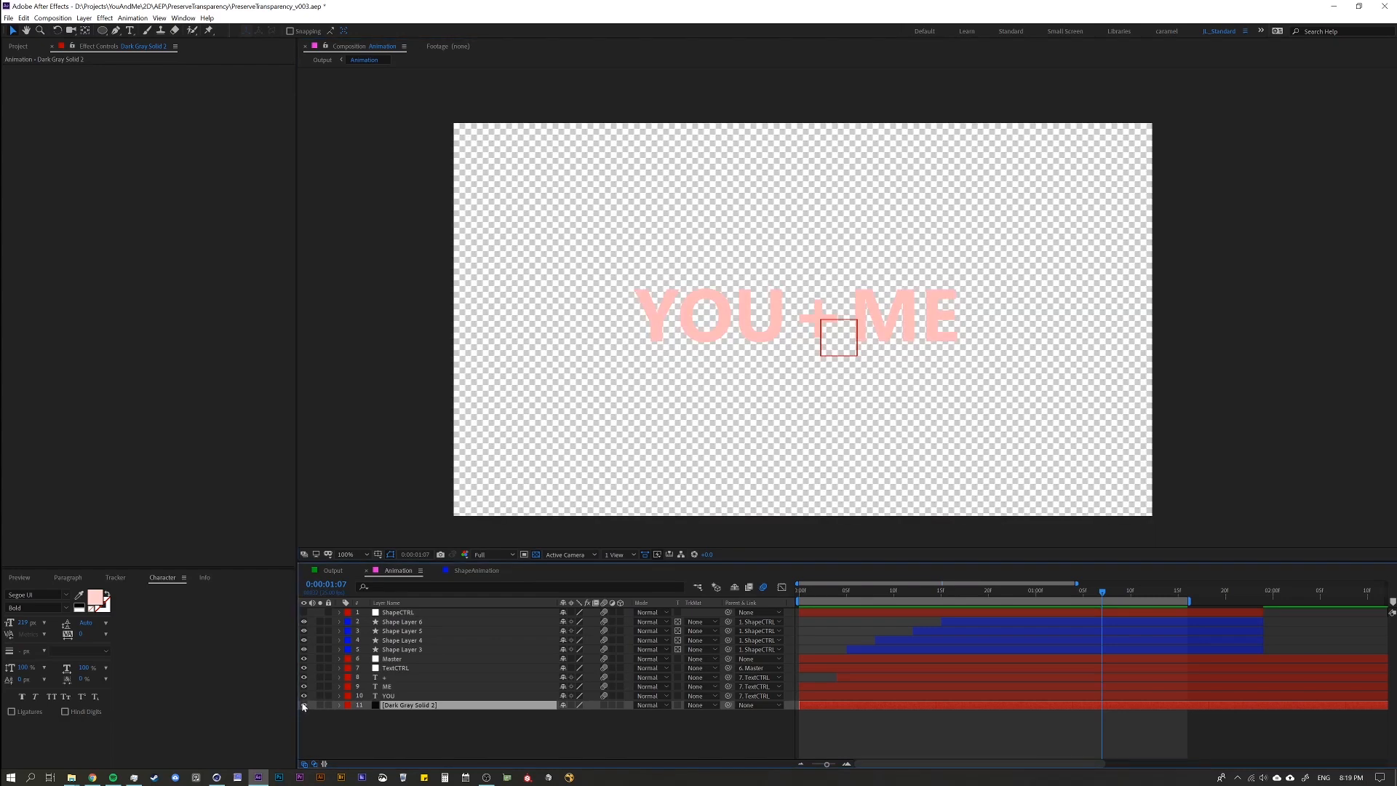
pyautogui.click(303, 705)
pyautogui.click(436, 621)
pyautogui.keyDown('shift'); pyautogui.click(473, 648); pyautogui.keyUp('shift')
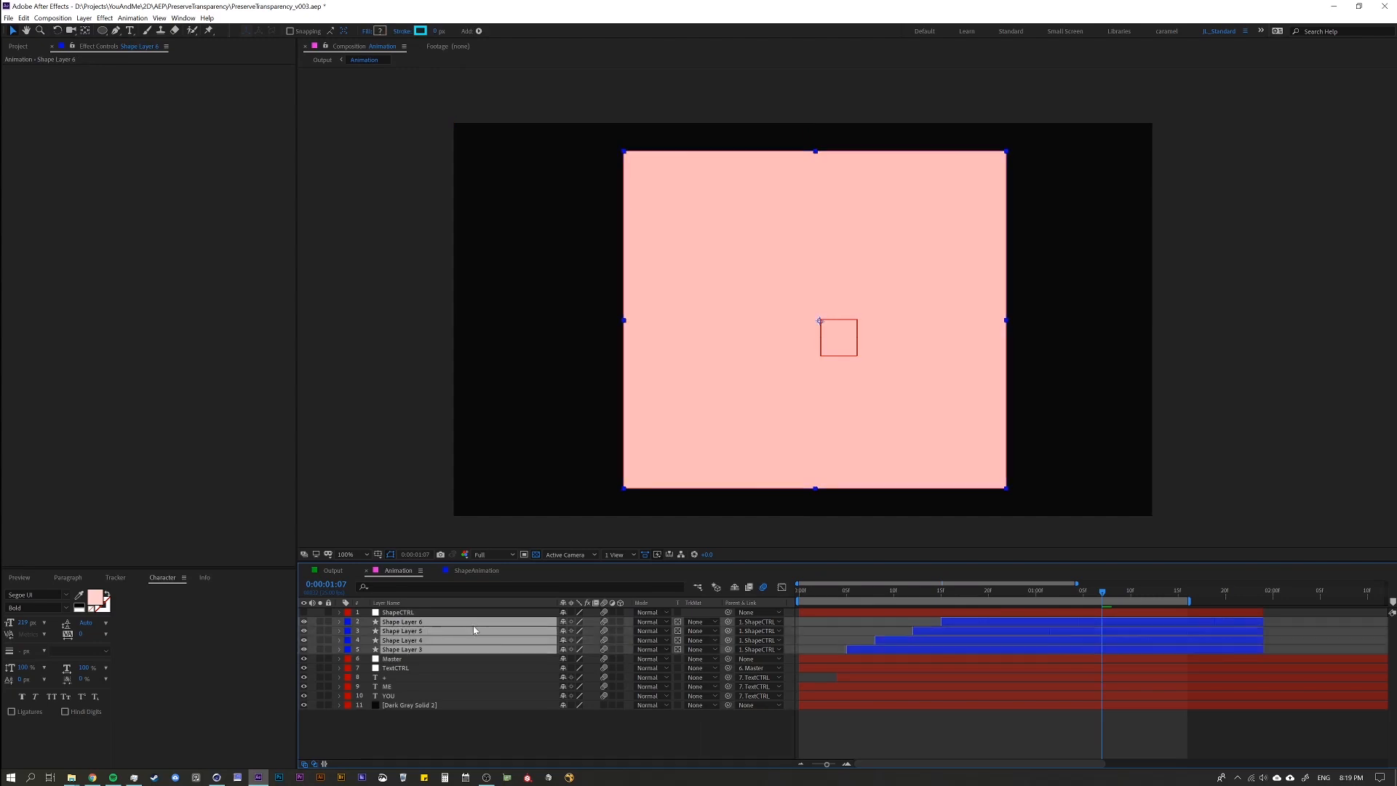
pyautogui.click(380, 677)
pyautogui.click(304, 705)
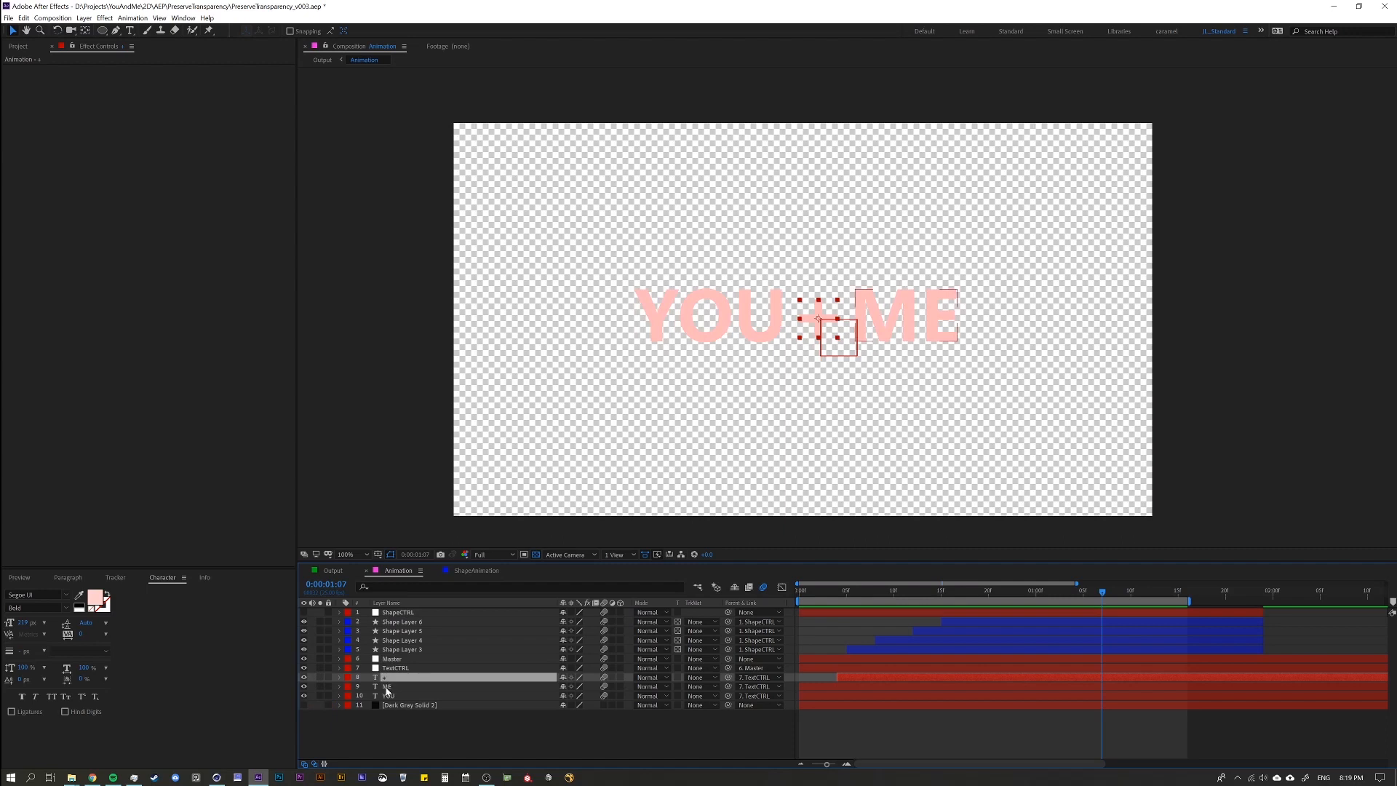
pyautogui.click(386, 687)
pyautogui.click(389, 695)
pyautogui.click(393, 706)
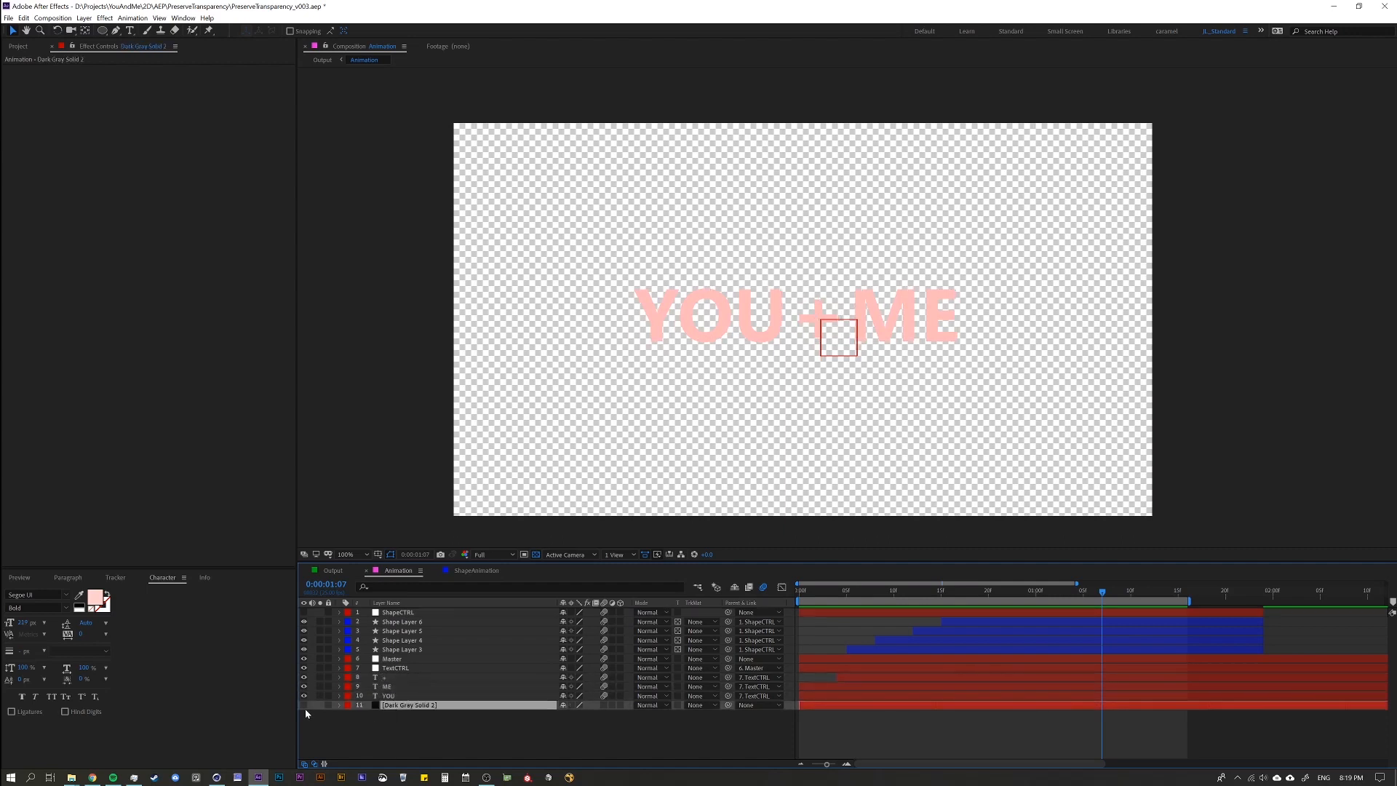
pyautogui.click(304, 705)
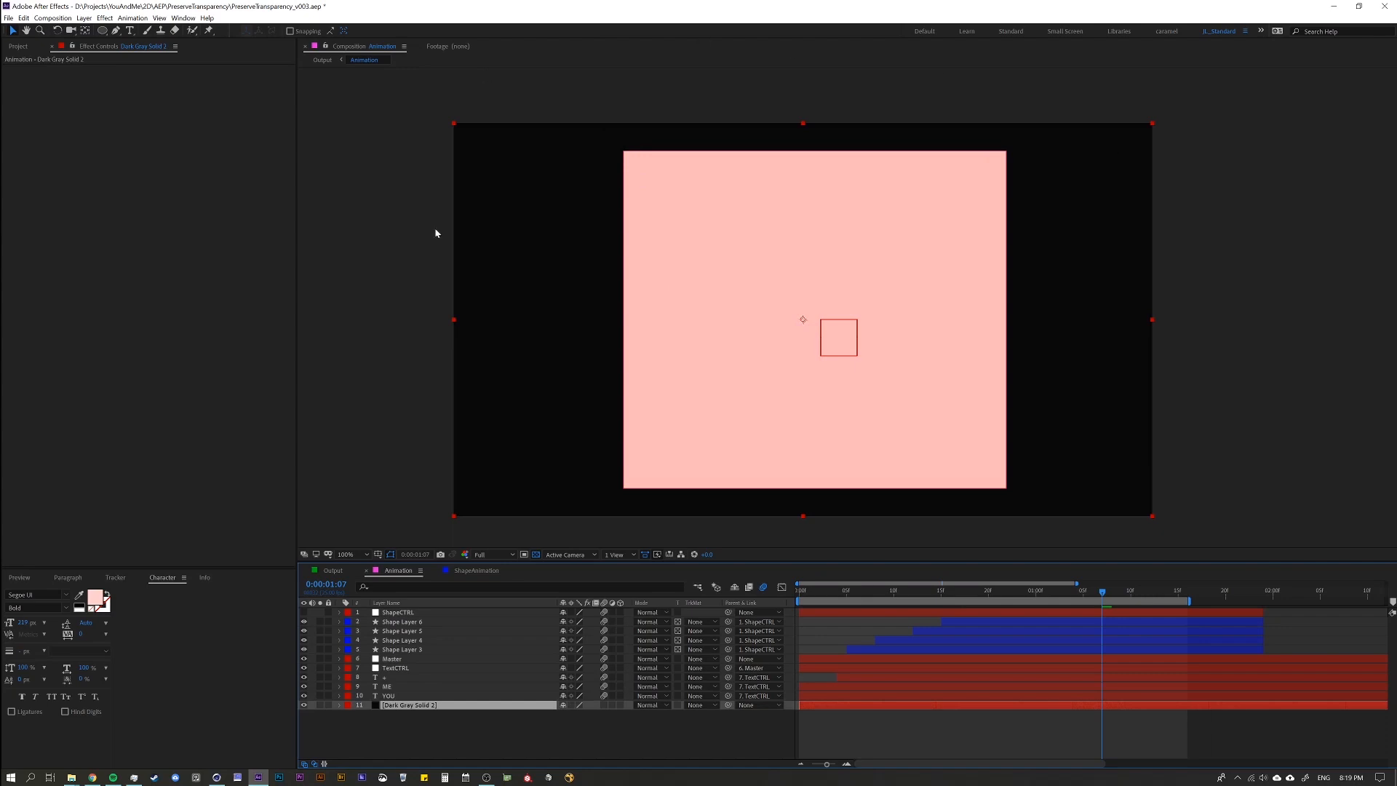
pyautogui.moveTo(859, 594); pyautogui.dragTo(885, 623)
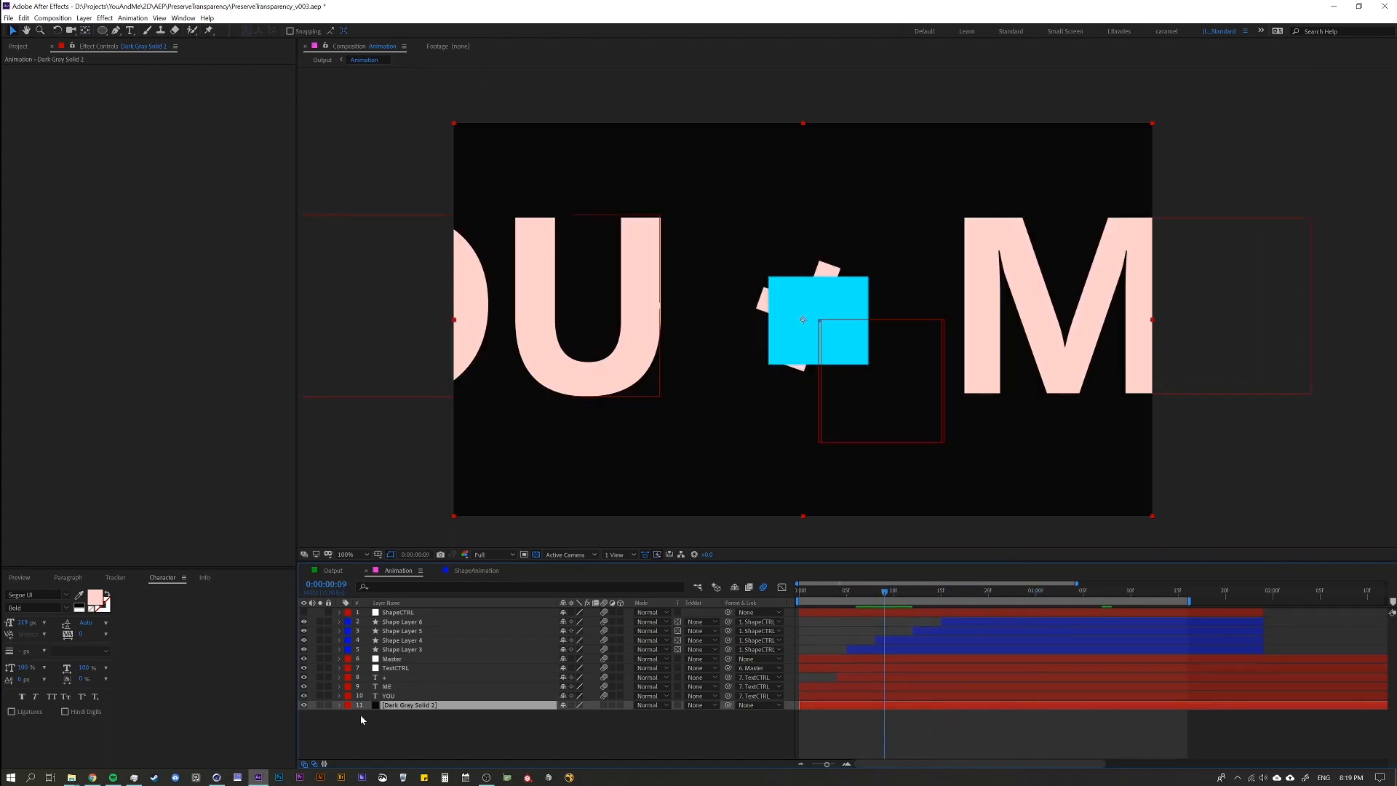
# Delete the dark gray solid from the Animation composition and preview the animation.
pyautogui.click(403, 715)
pyautogui.click(405, 704)
pyautogui.press('Delete')
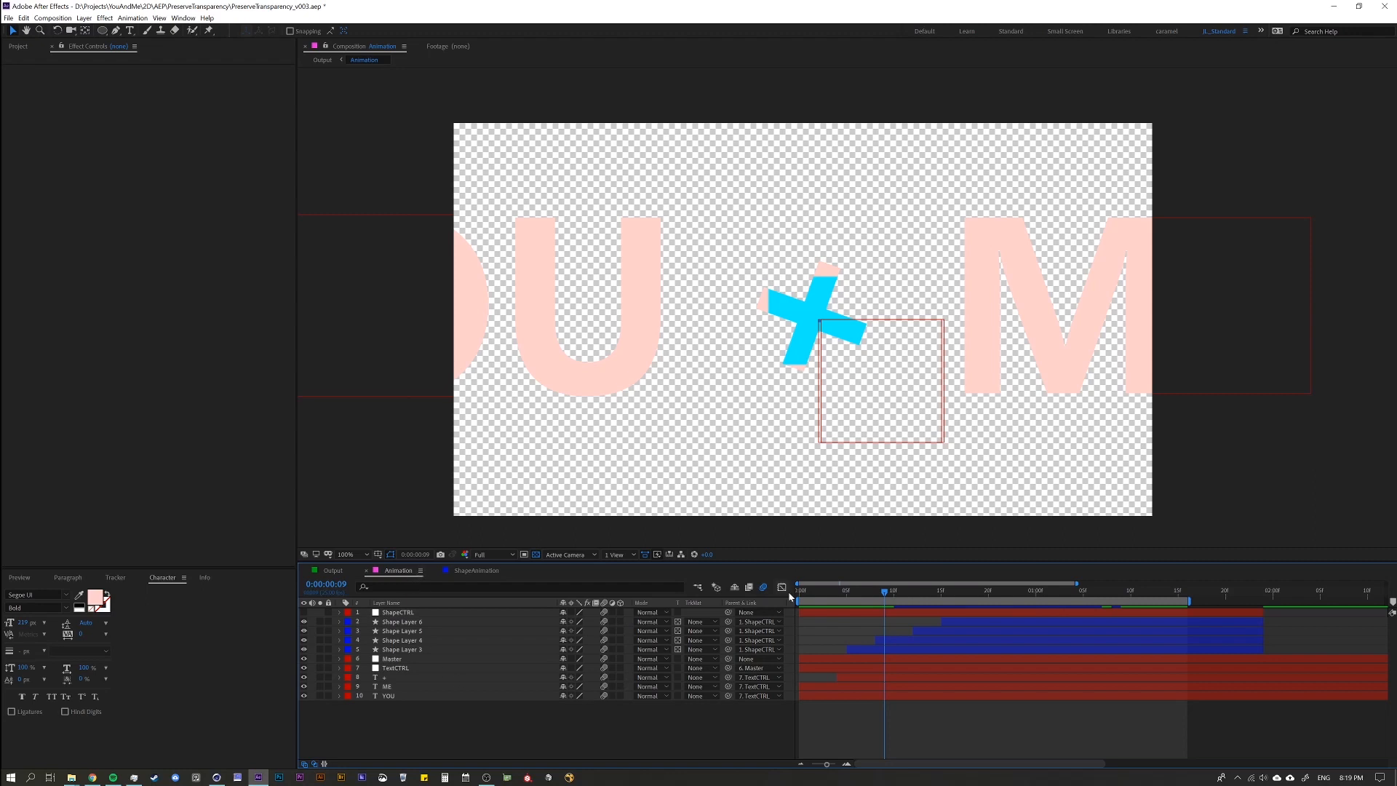
pyautogui.press('space')
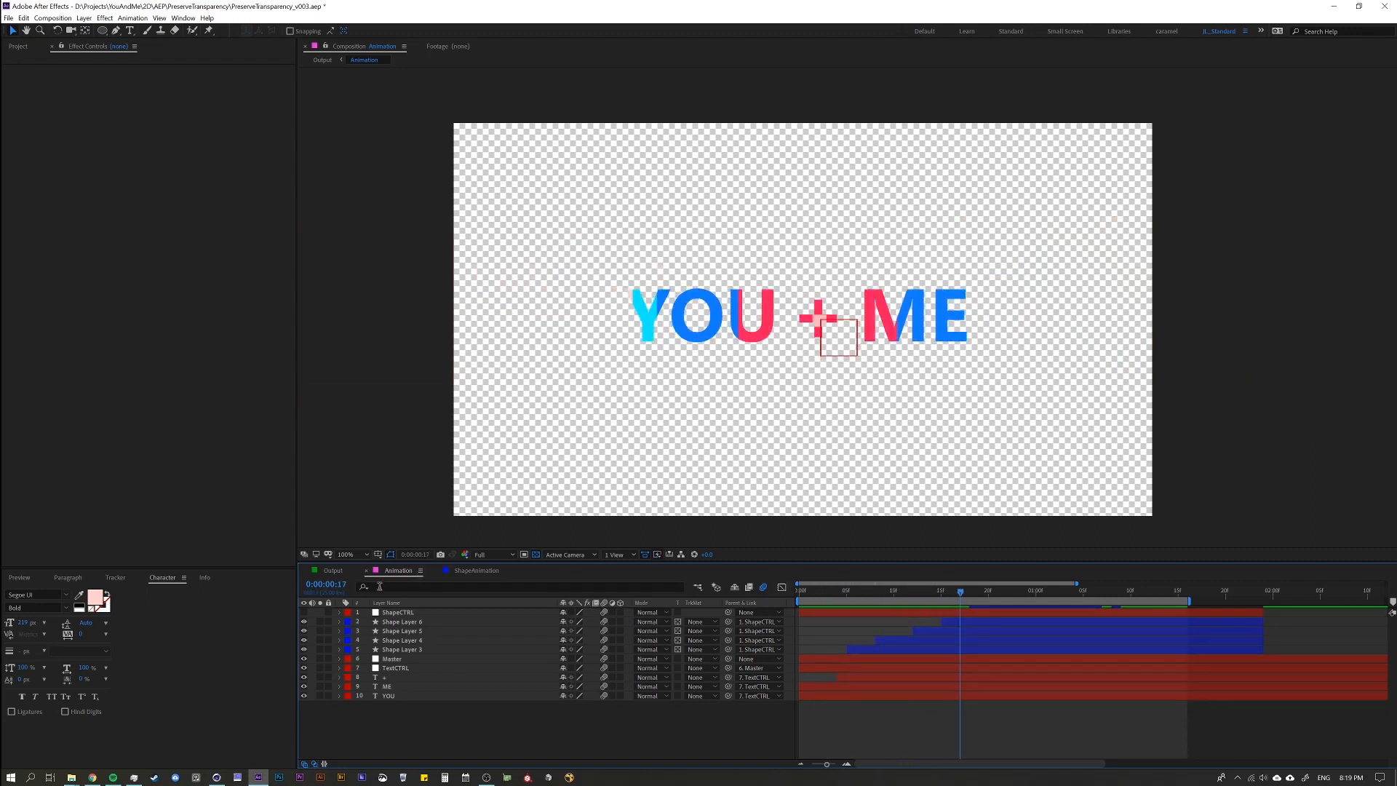
# Examine the Animation precomp in the Output composition with the transparency grid on and off, and compare it with its source composition.
pyautogui.click(334, 572)
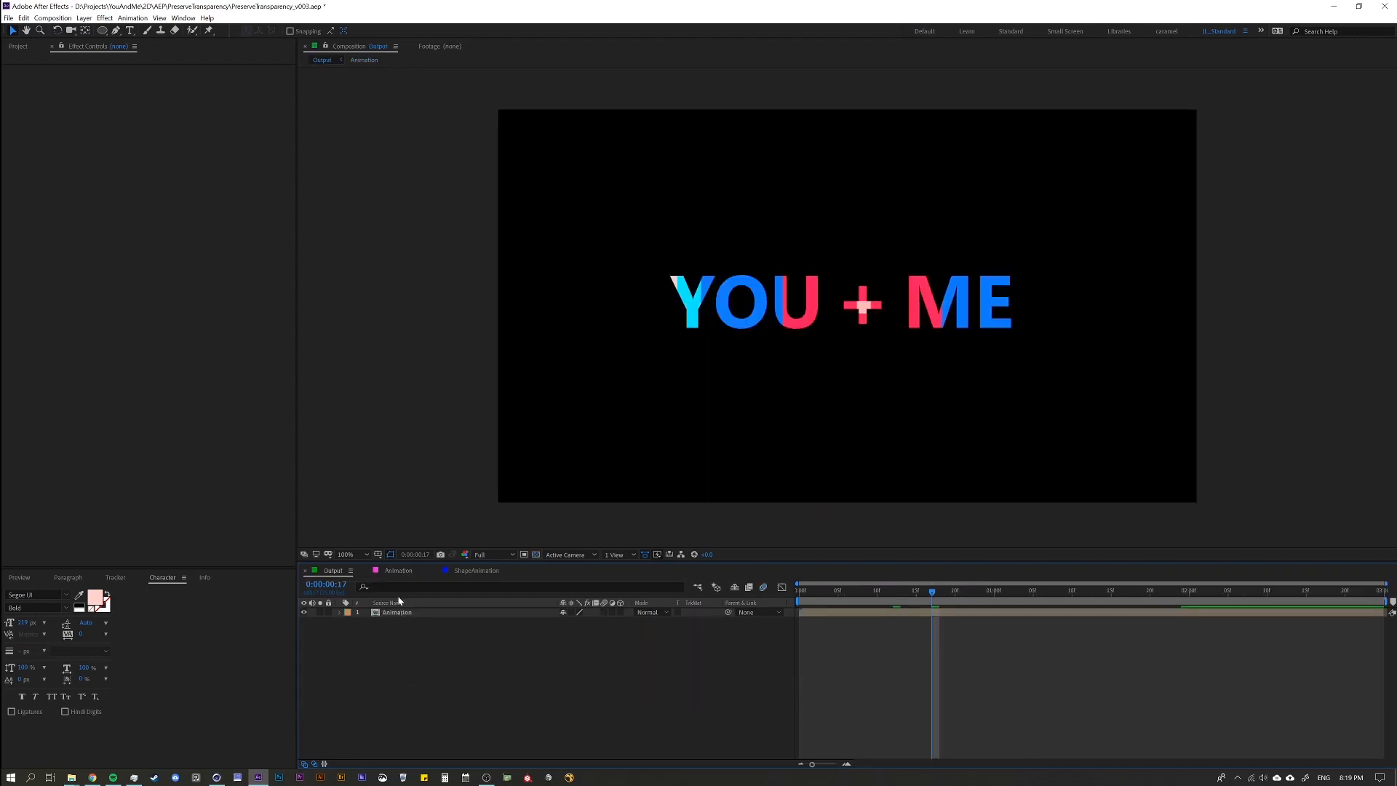
pyautogui.click(411, 612)
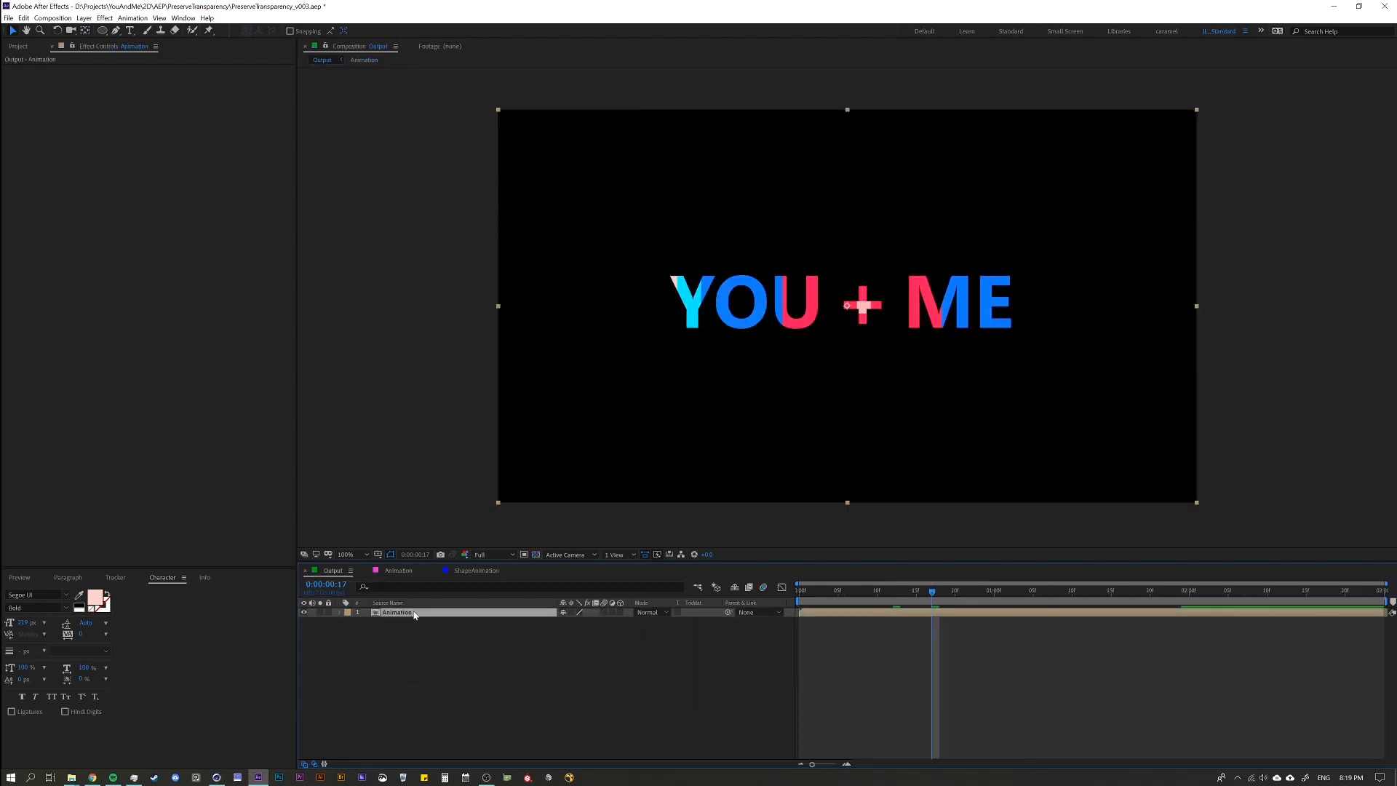
pyautogui.click(536, 556)
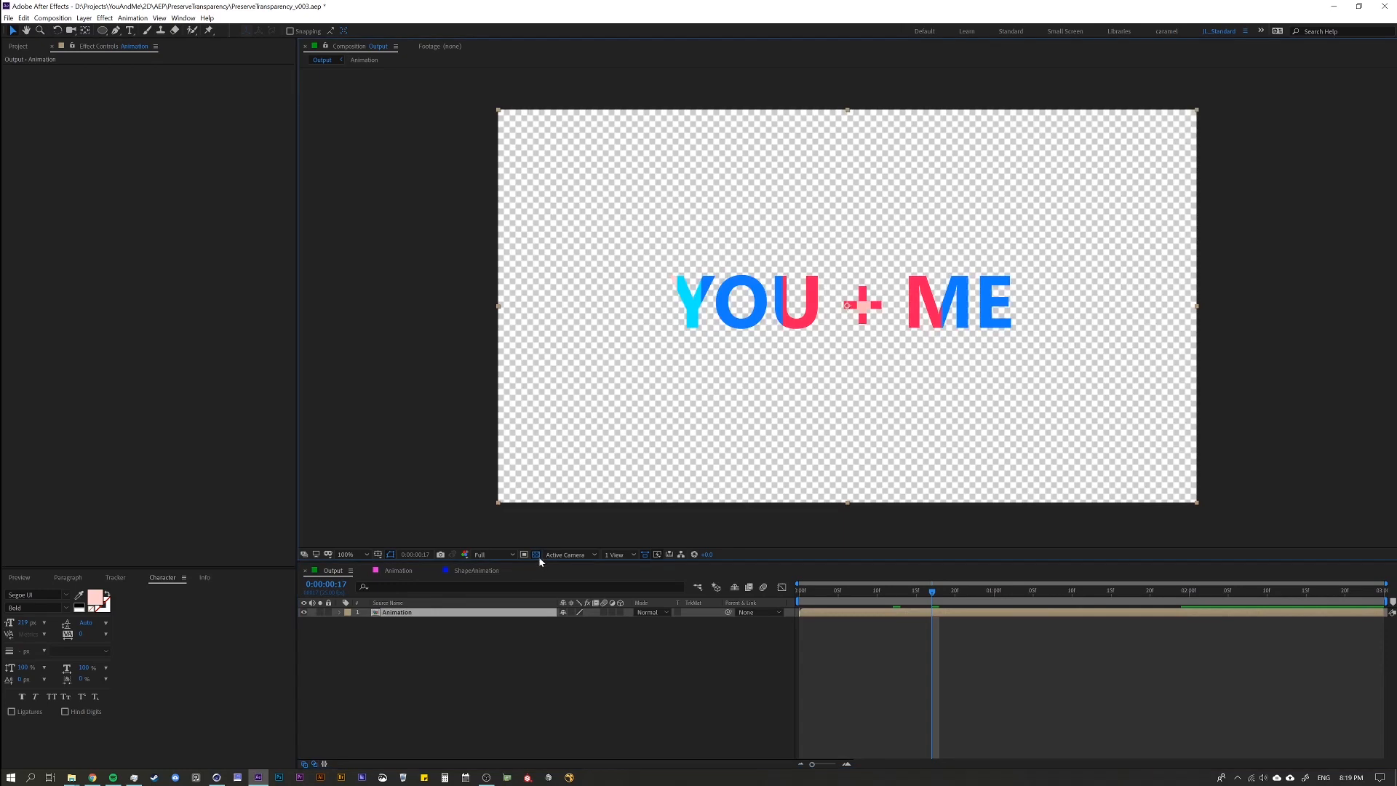
pyautogui.click(400, 636)
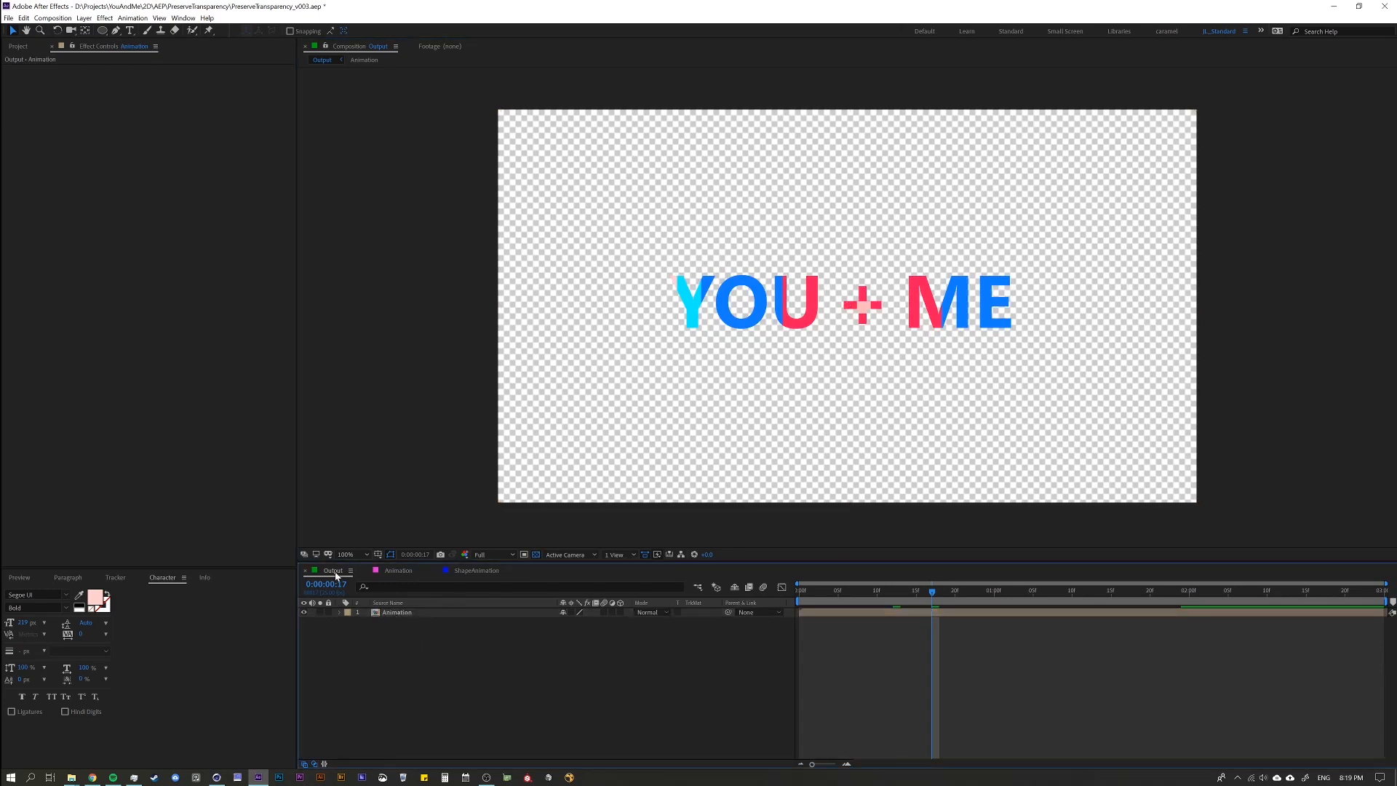
pyautogui.click(536, 554)
pyautogui.doubleClick(446, 613)
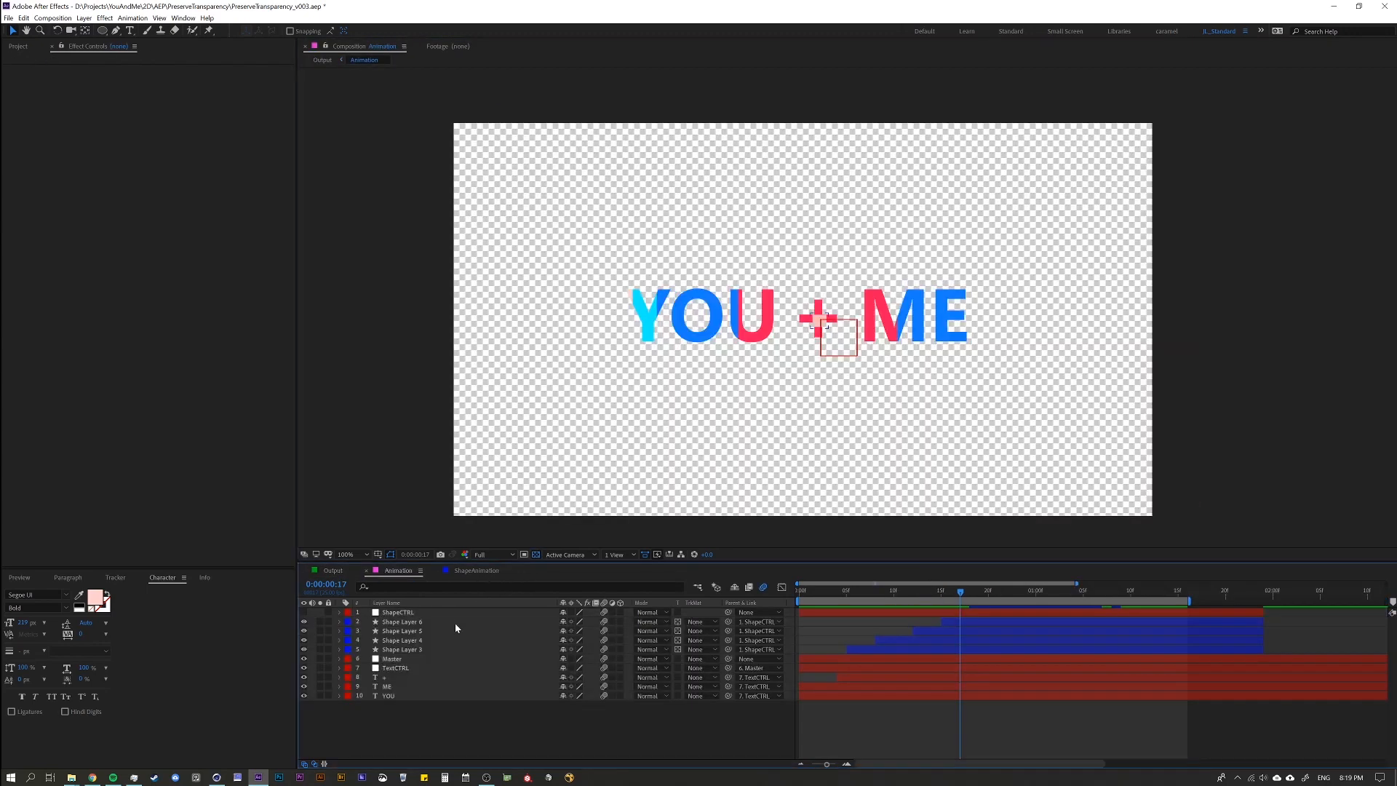
pyautogui.click(335, 571)
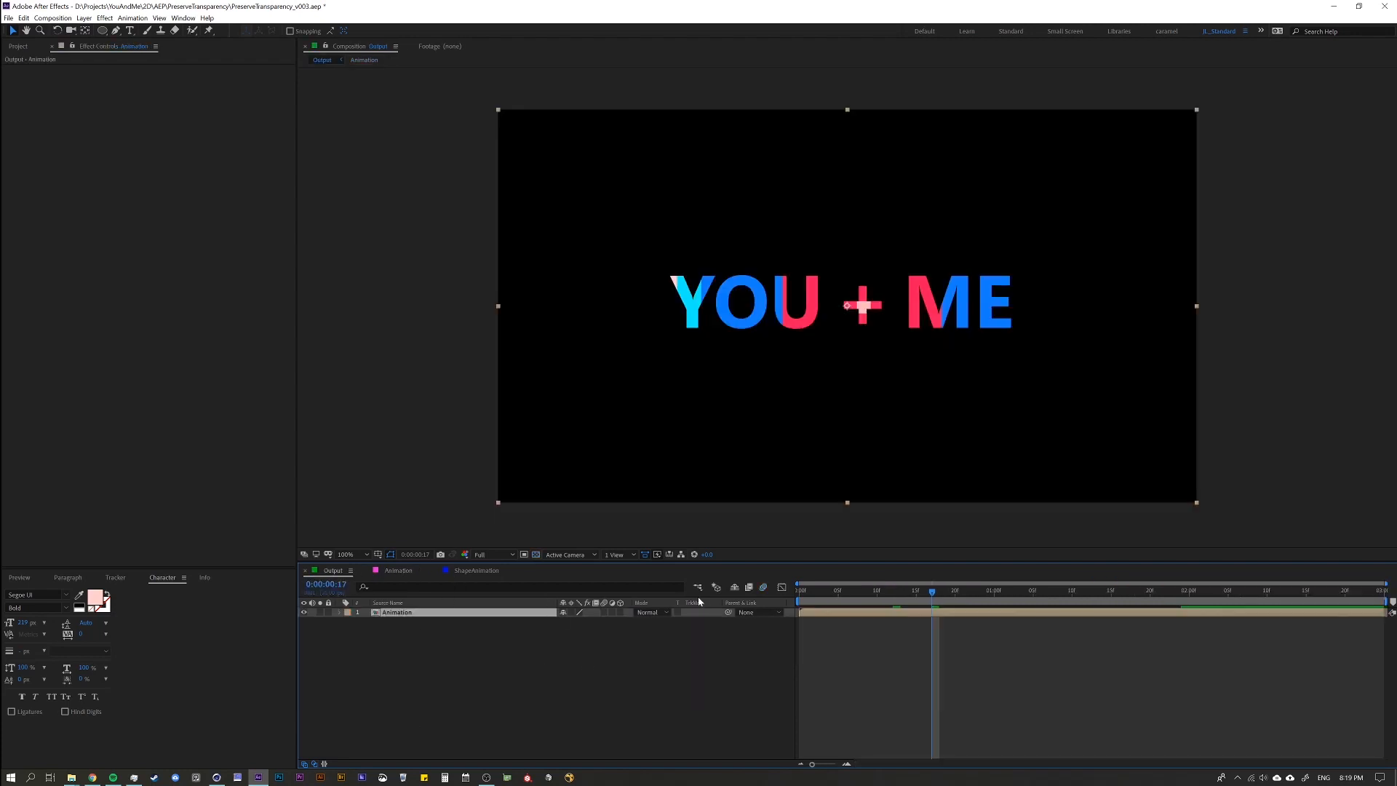
# Add a dark gray solid at composition size beneath the Animation layer in the Output composition and preview the result.
pyautogui.click(396, 642)
pyautogui.hotkey('ctrl', 'y')
pyautogui.press('Return')
pyautogui.hotkey('ctrl', 'shift', '[')
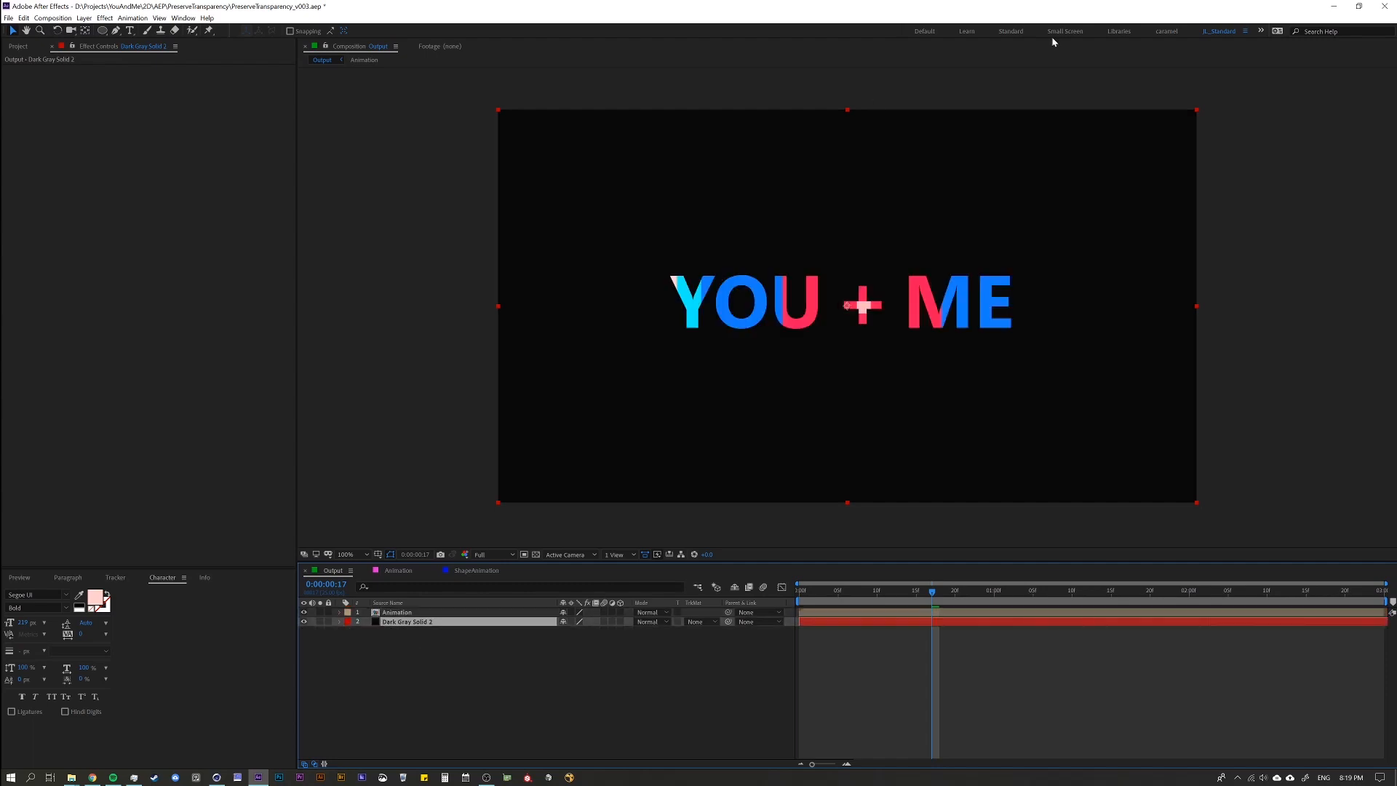
pyautogui.press('space')
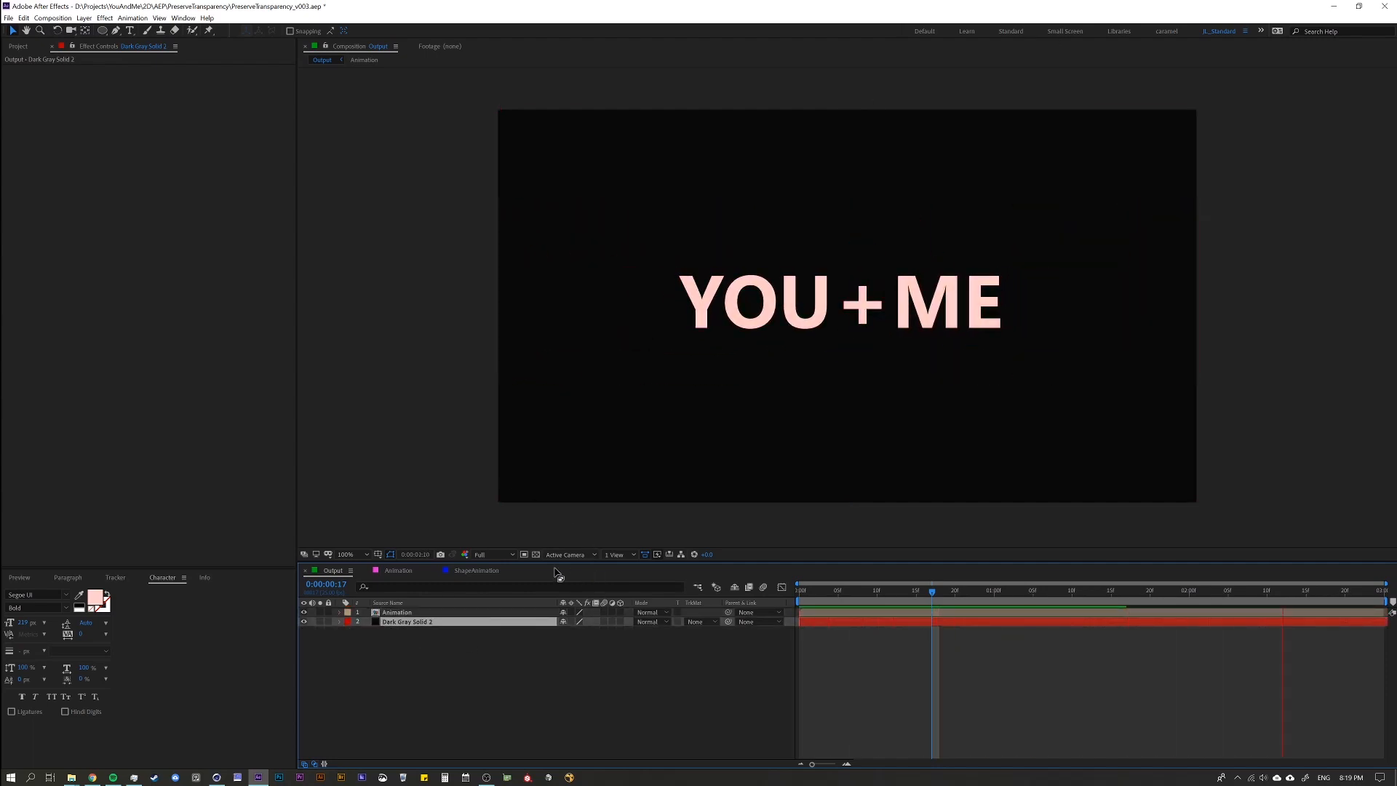
pyautogui.click(596, 658)
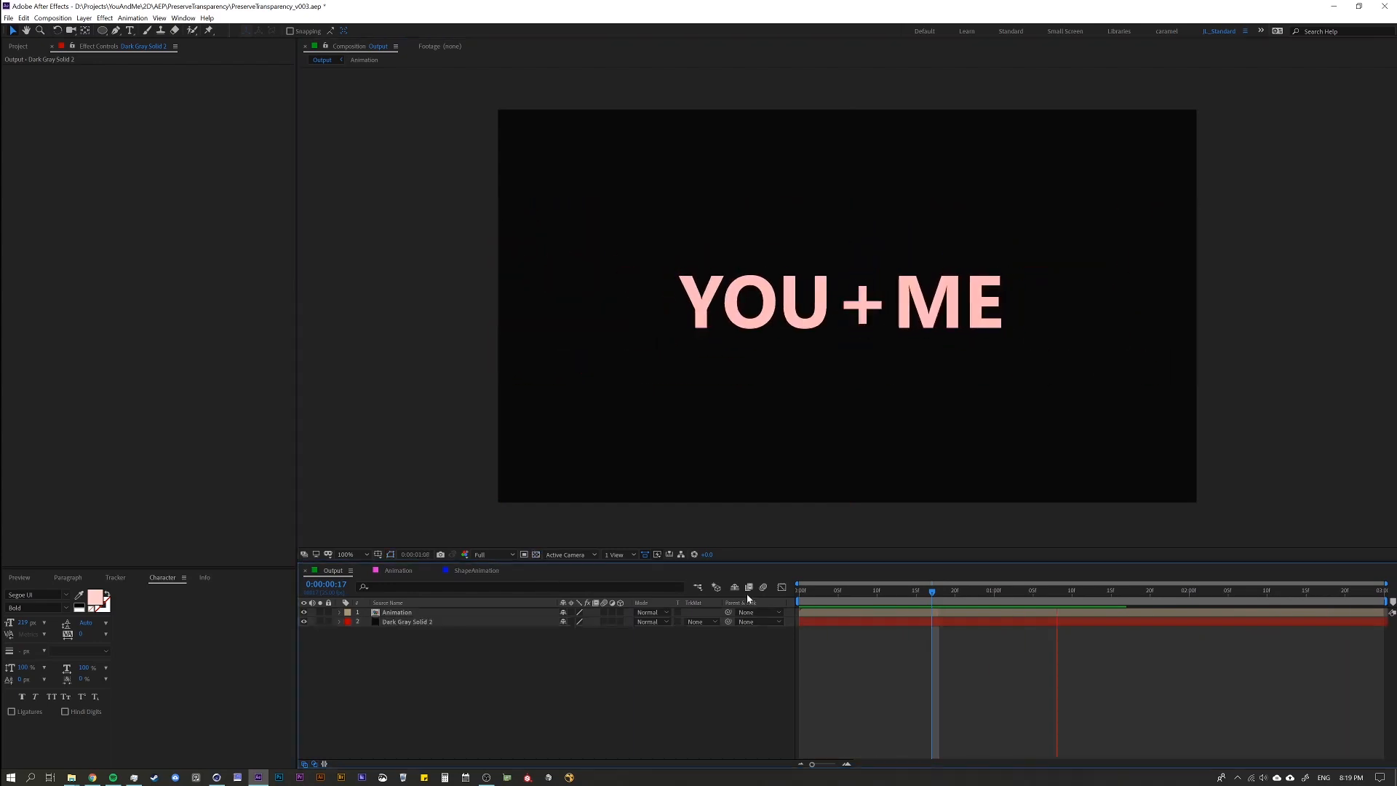
pyautogui.press('space')
# Create a near-white solid at 96% brightness in Output and place it between the Animation layer and the dark gray solid.
pyautogui.click(845, 596)
pyautogui.hotkey('ctrl', 'shift', 'y')
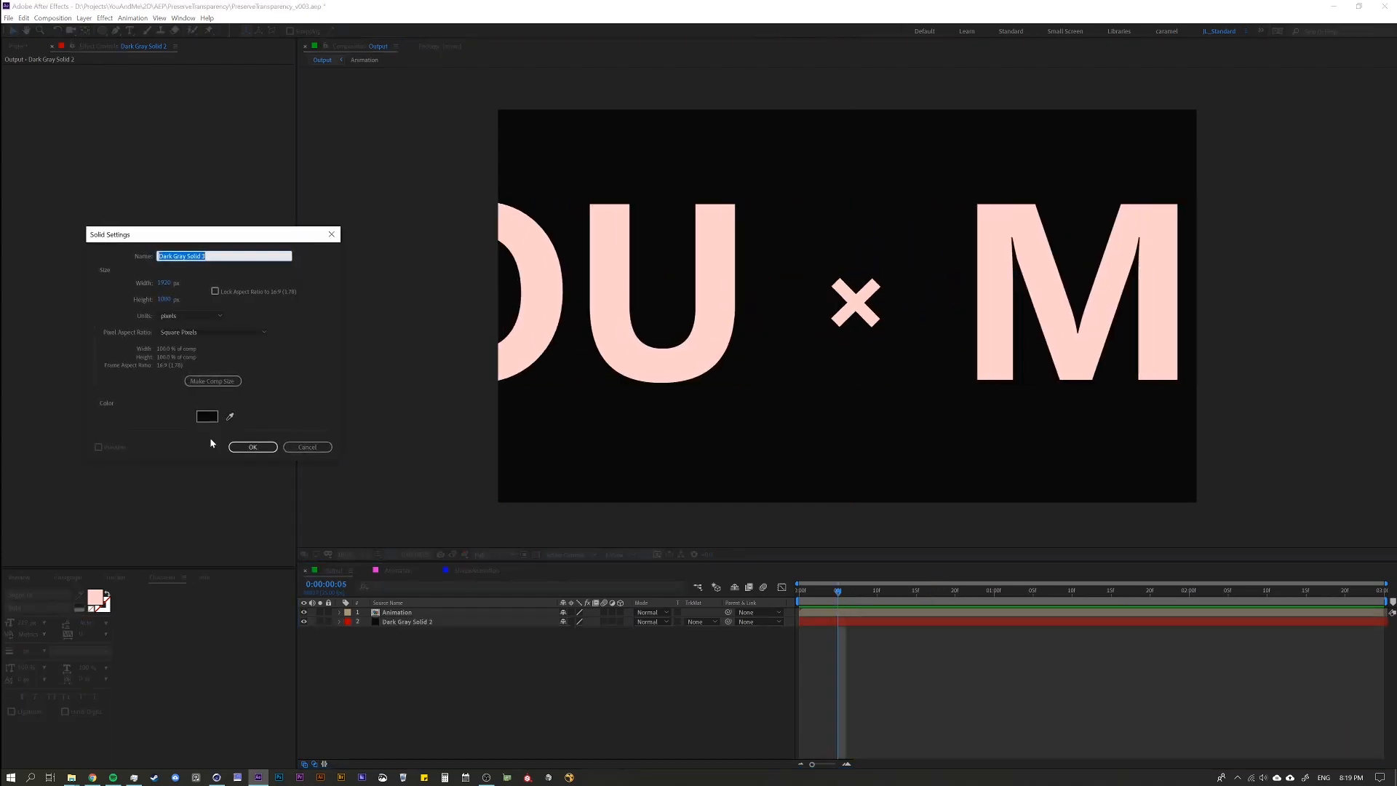
pyautogui.click(206, 416)
pyautogui.click(496, 342)
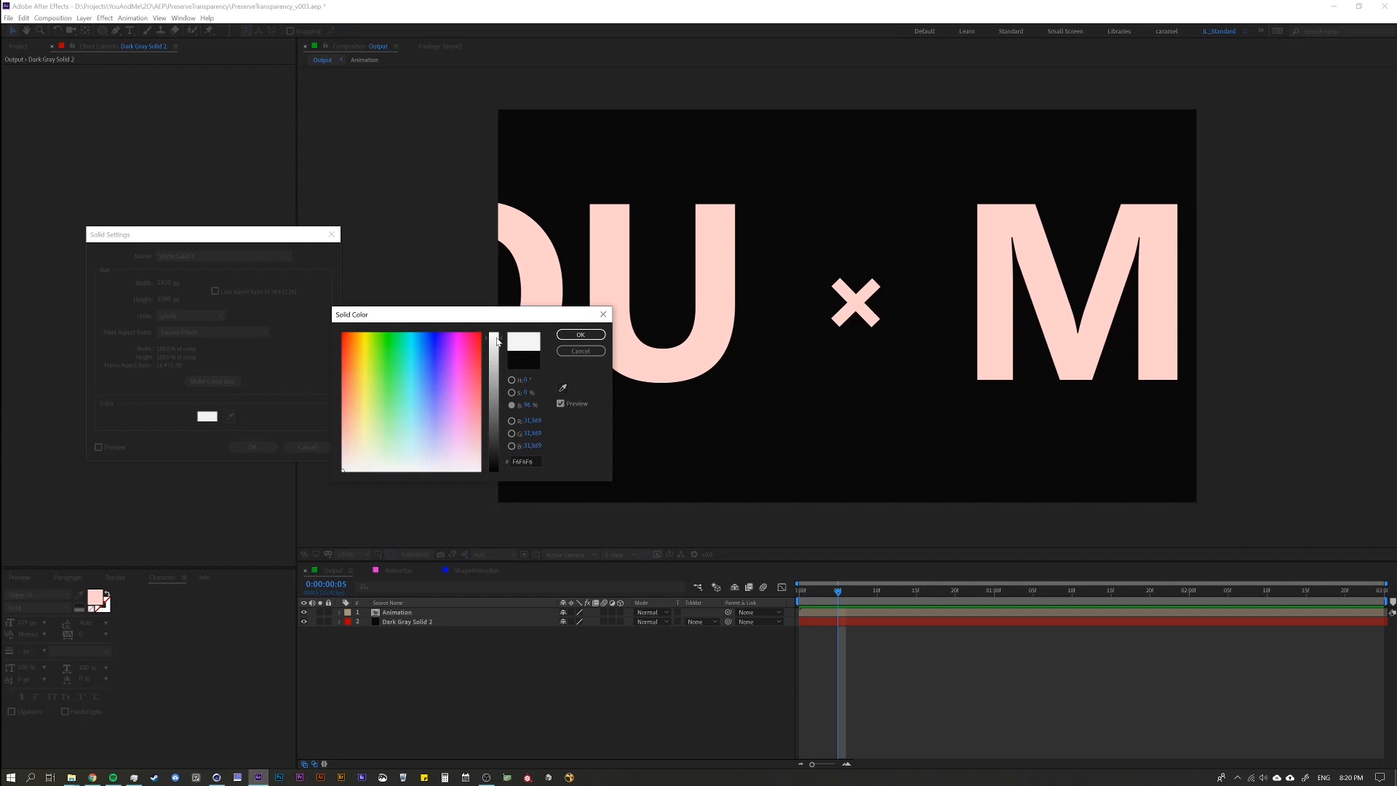
pyautogui.click(581, 334)
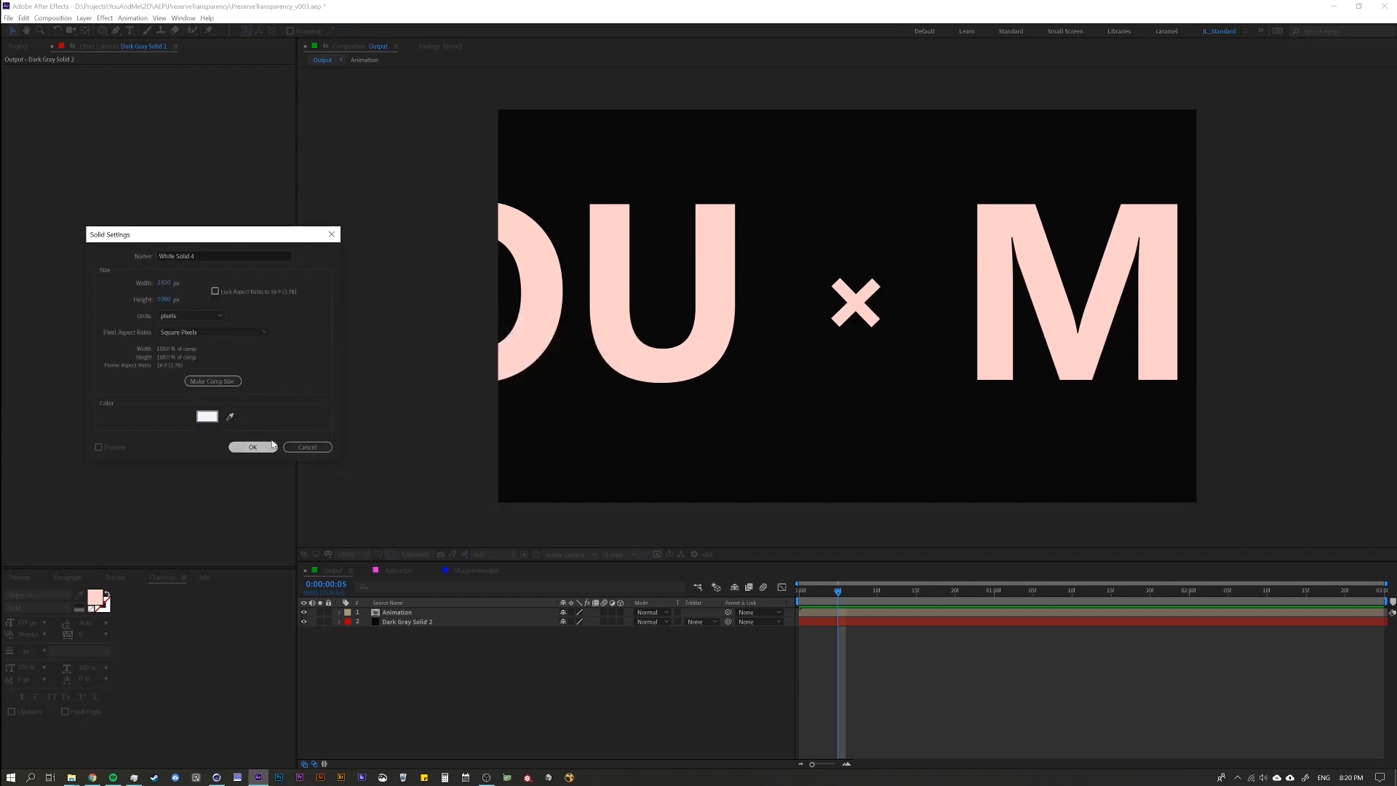
pyautogui.click(243, 447)
pyautogui.moveTo(397, 613); pyautogui.dragTo(406, 625)
# Make the white solid start at about 0:00:00:13, previewing the background switch along the way.
pyautogui.moveTo(858, 627); pyautogui.dragTo(909, 626)
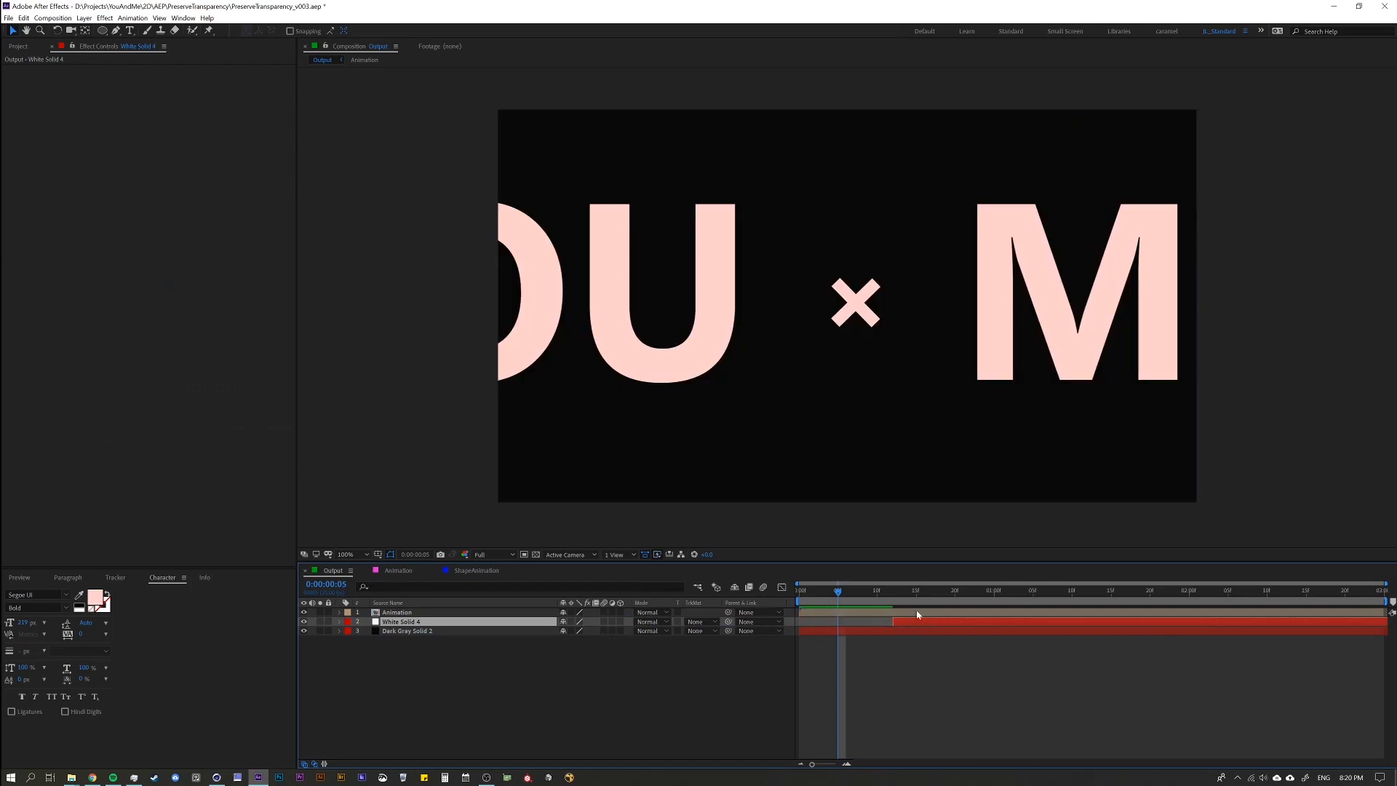
pyautogui.press('space')
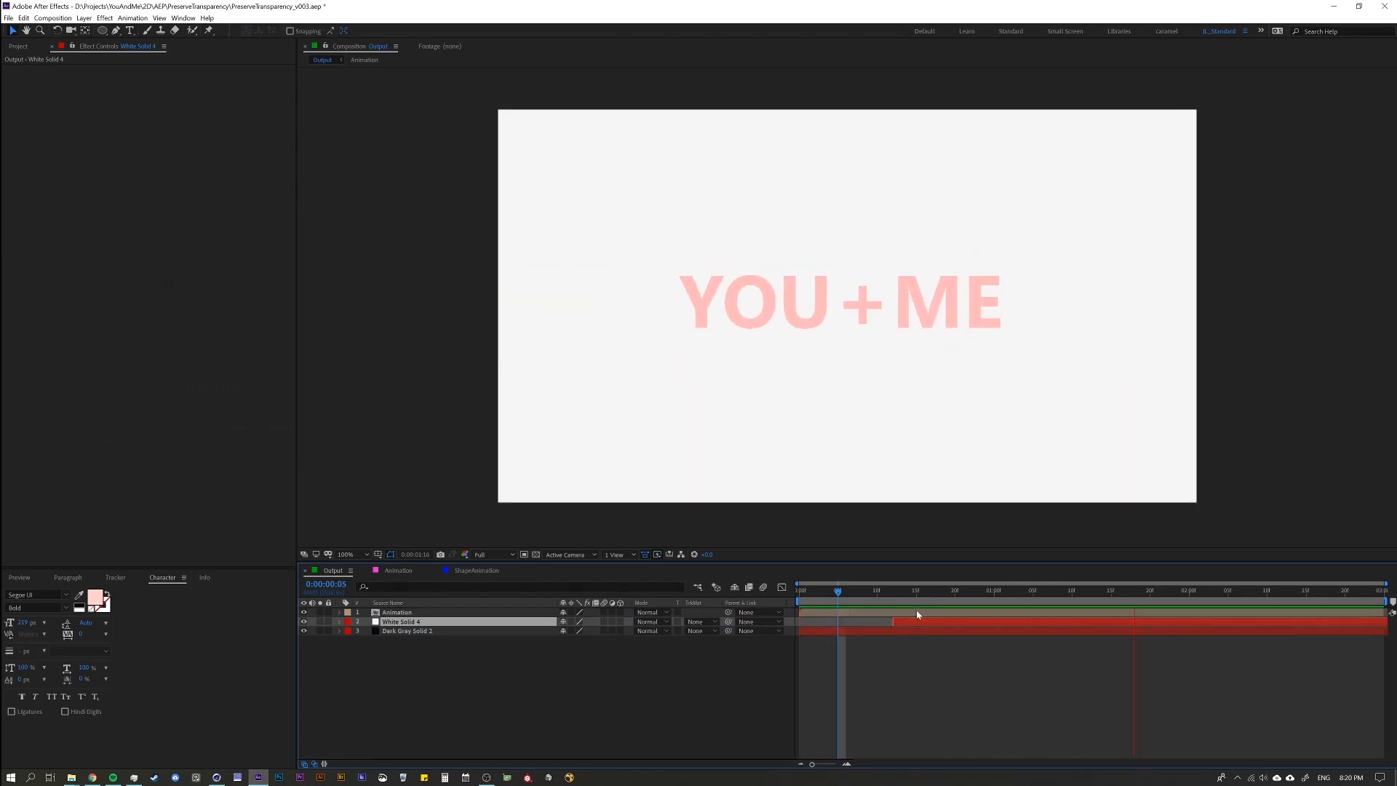
pyautogui.press('space')
pyautogui.moveTo(926, 621); pyautogui.dragTo(936, 624)
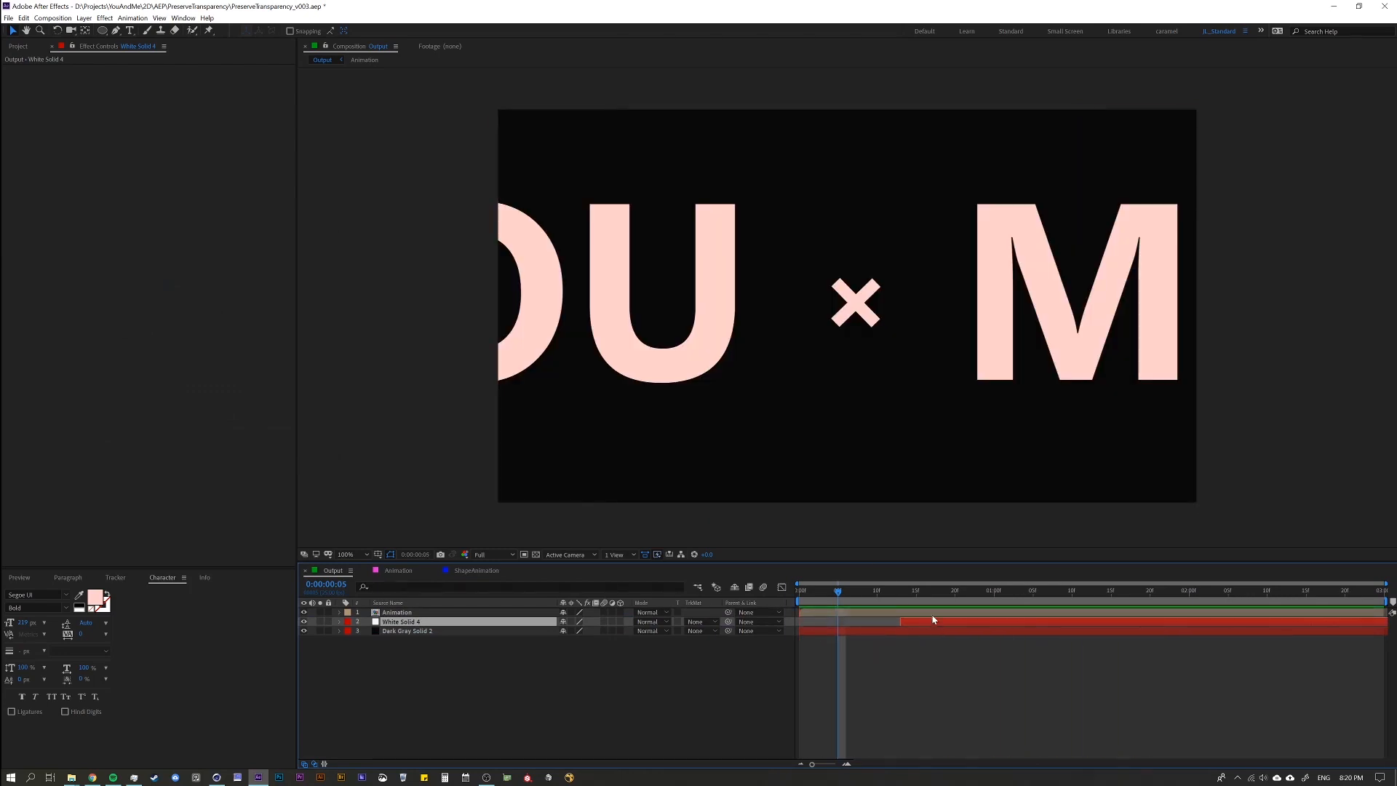
# End the Output work area at 0:00:01:23 and preview the animation with the background change.
pyautogui.click(903, 592)
pyautogui.press('space')
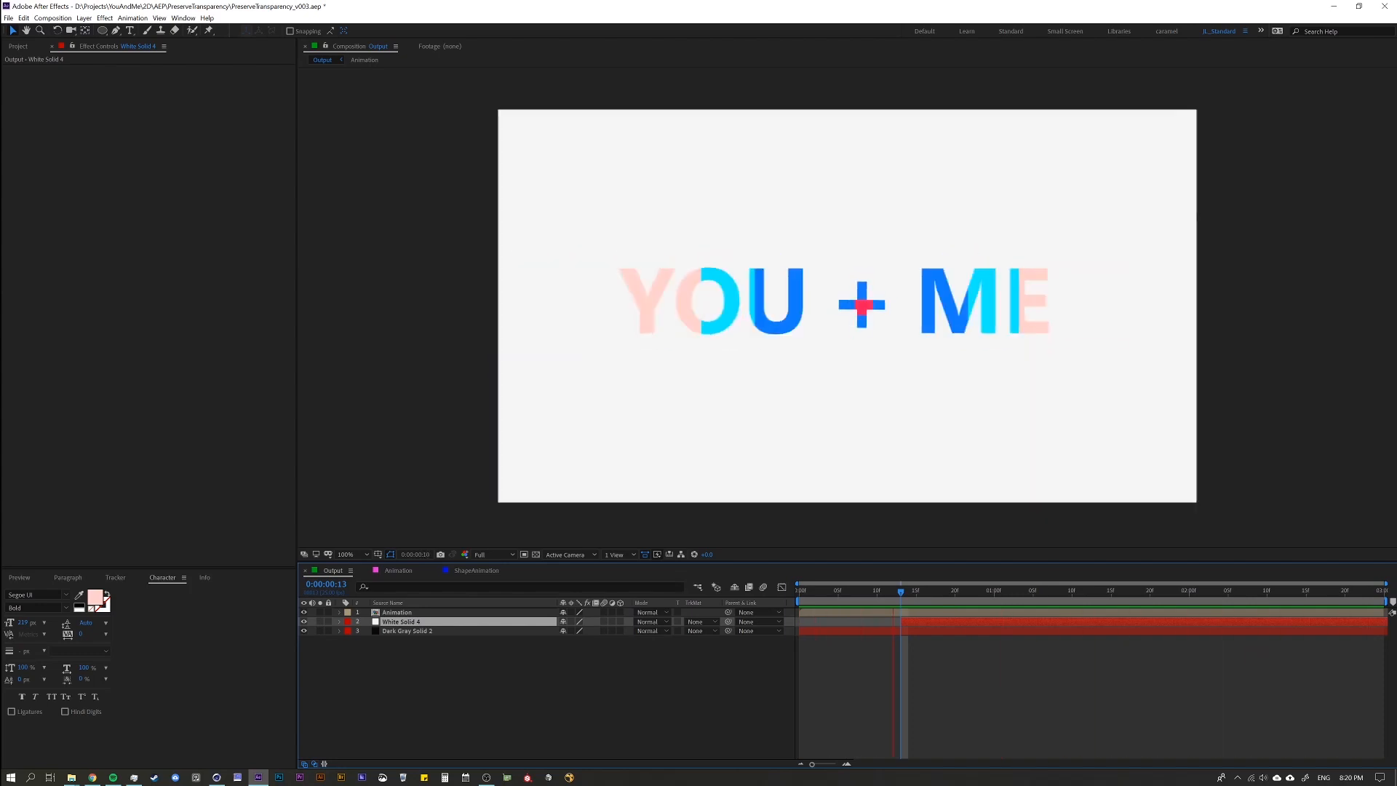
pyautogui.moveTo(1267, 591); pyautogui.dragTo(1193, 598)
pyautogui.press('space')
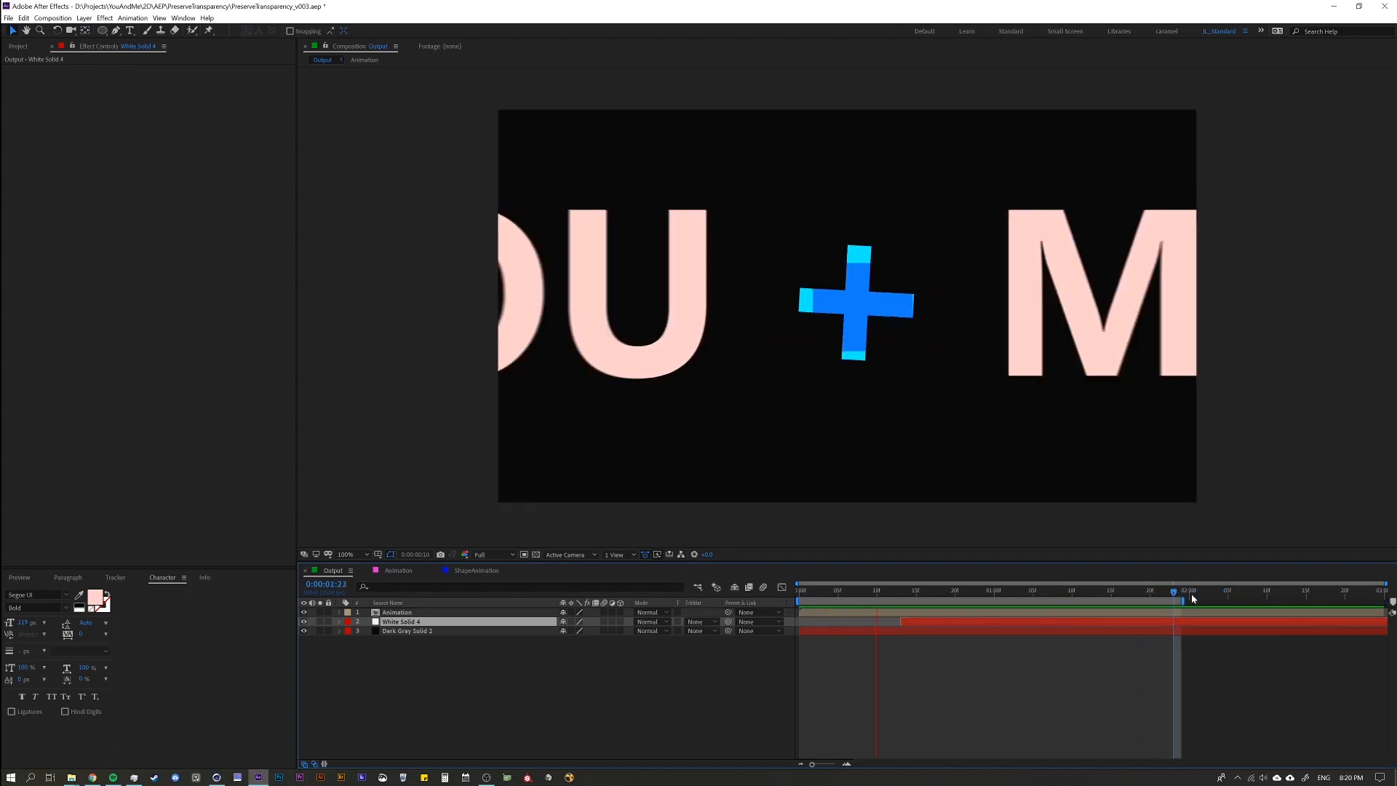